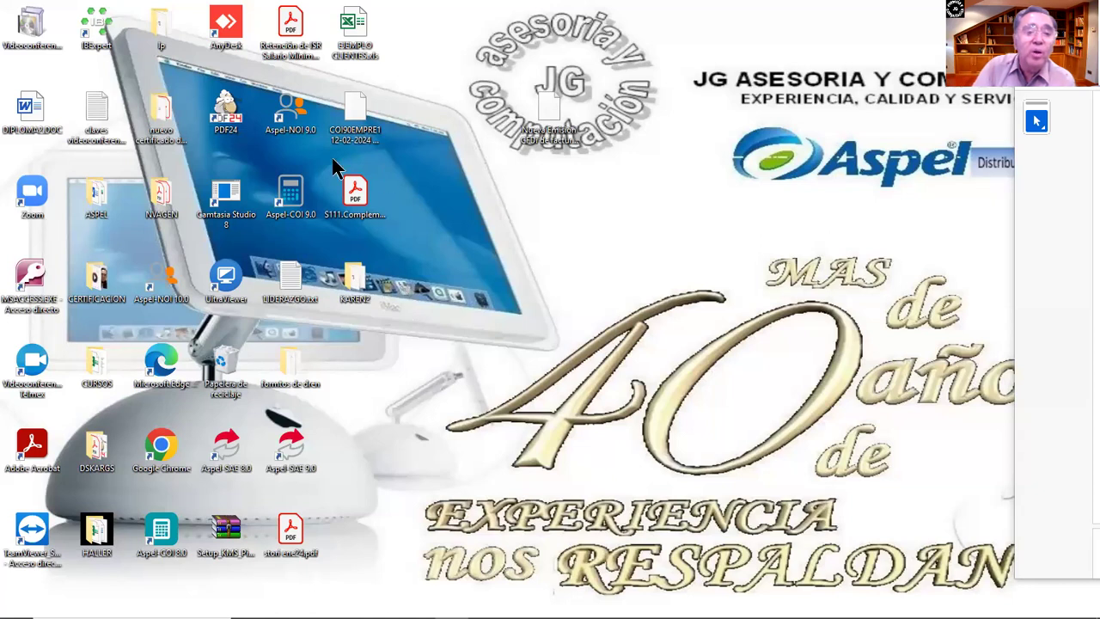
# Step: Start Aspel-COI 9.0, enter the listed company as ADMINISTRADOR and close the exchange rate history
pyautogui.doubleClick(295, 210)
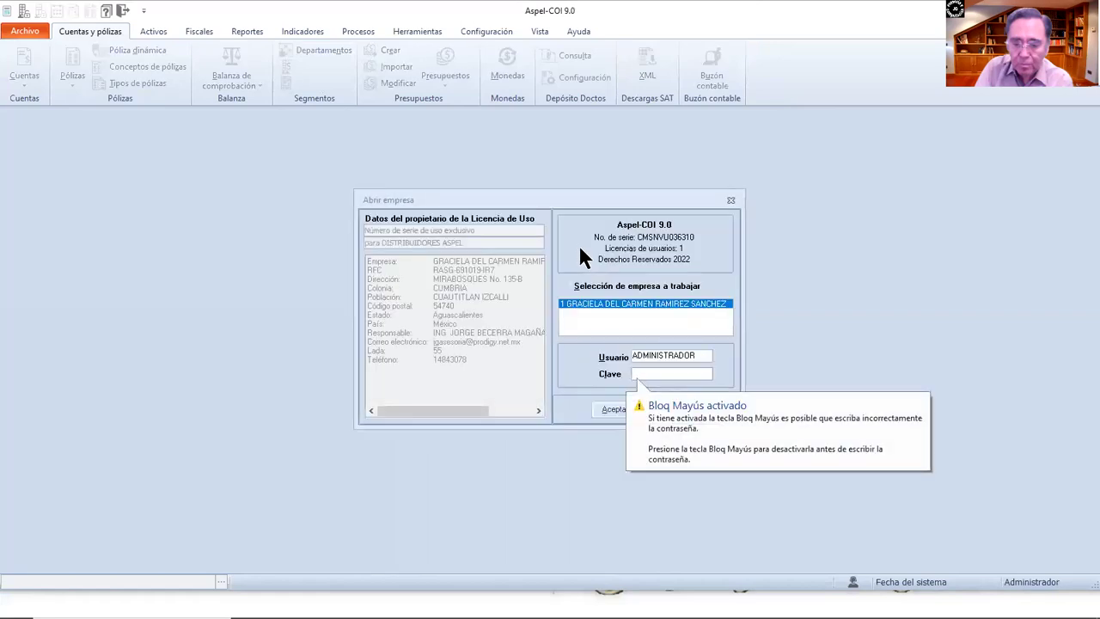
pyautogui.click(609, 411)
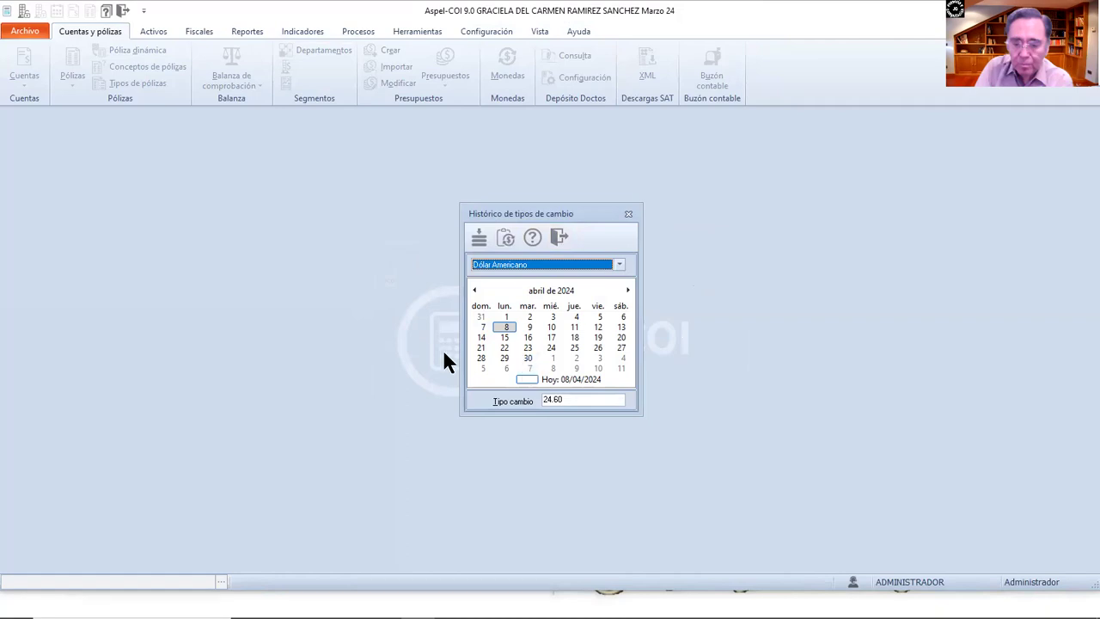
pyautogui.click(558, 236)
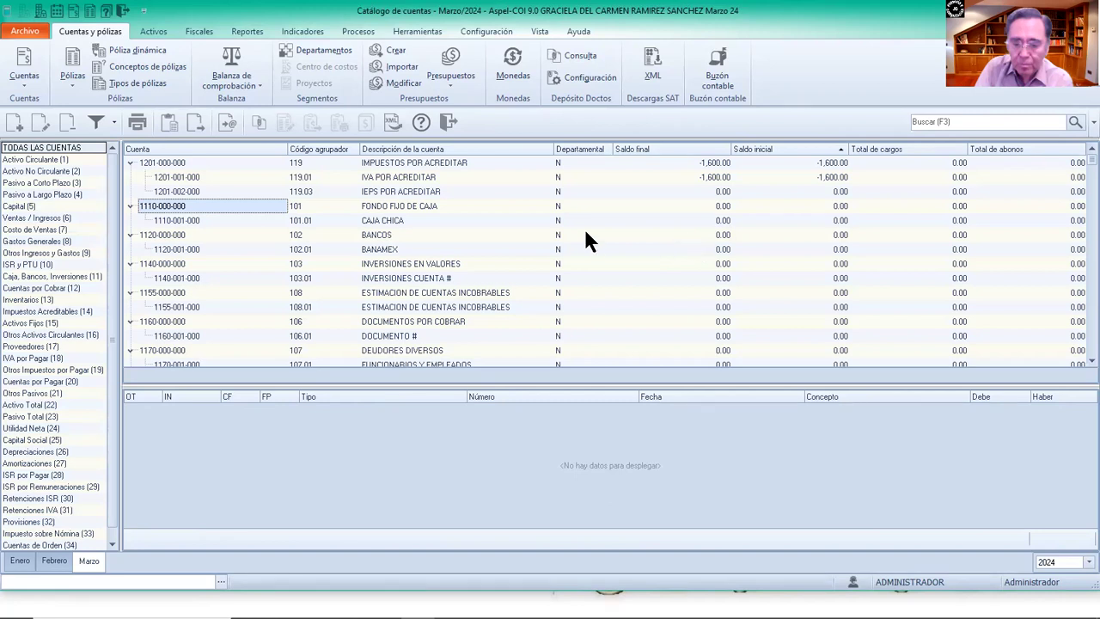
# Step: Start the XML generation of the account catalog with the account level set to 2.- Sub-cta
pyautogui.click(392, 123)
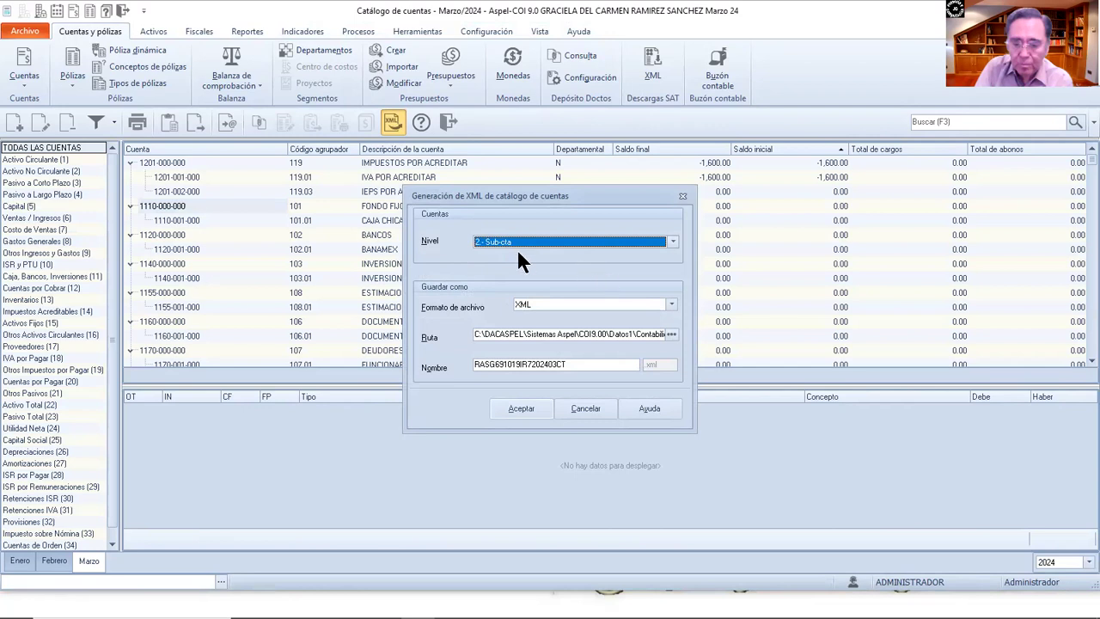
pyautogui.click(672, 244)
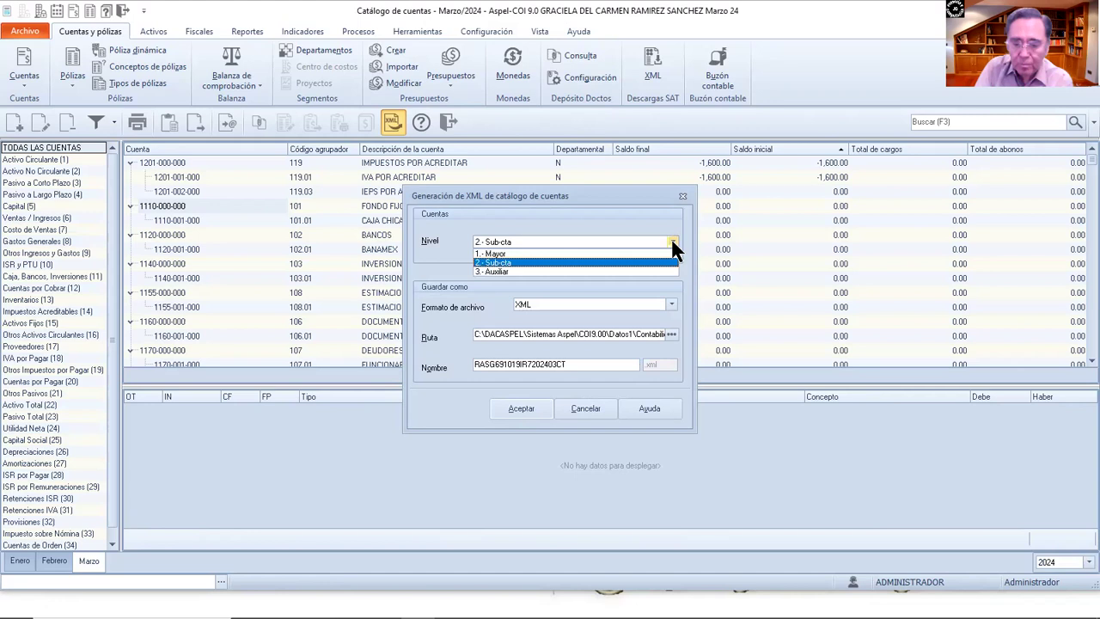
pyautogui.click(547, 262)
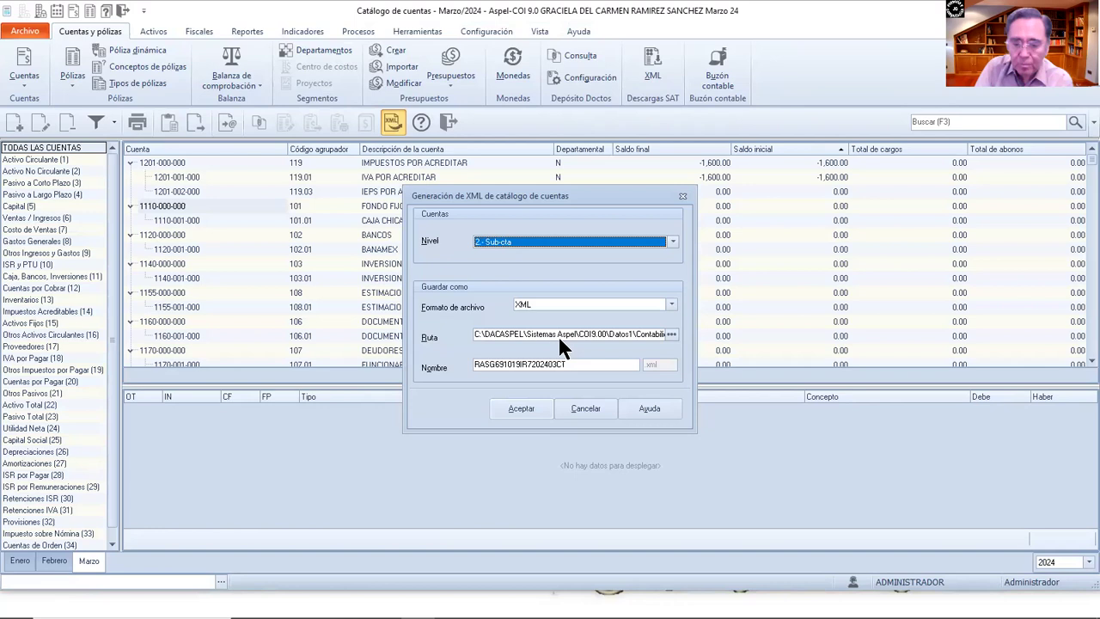
# Step: Read the XML output path through to its end to see which folder the file is saved in
pyautogui.click(600, 335)
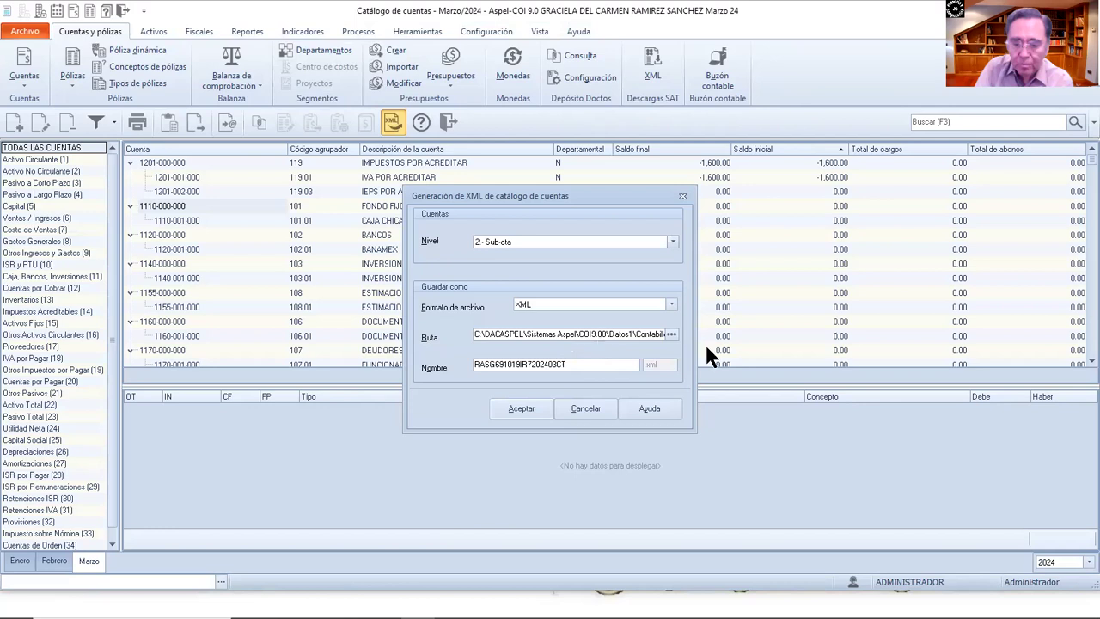
pyautogui.press('Right')
pyautogui.press('Right')
pyautogui.press('Right')
pyautogui.press('Right')
pyautogui.press('Right')
pyautogui.press('Right')
pyautogui.press('Right')
pyautogui.press('Right')
pyautogui.press('Right')
pyautogui.press('Right')
pyautogui.press('Right')
pyautogui.press('Right')
pyautogui.press('Right')
pyautogui.press('Right')
pyautogui.press('Right')
pyautogui.press('Right')
pyautogui.press('Right')
pyautogui.press('Right')
pyautogui.press('Right')
pyautogui.press('Right')
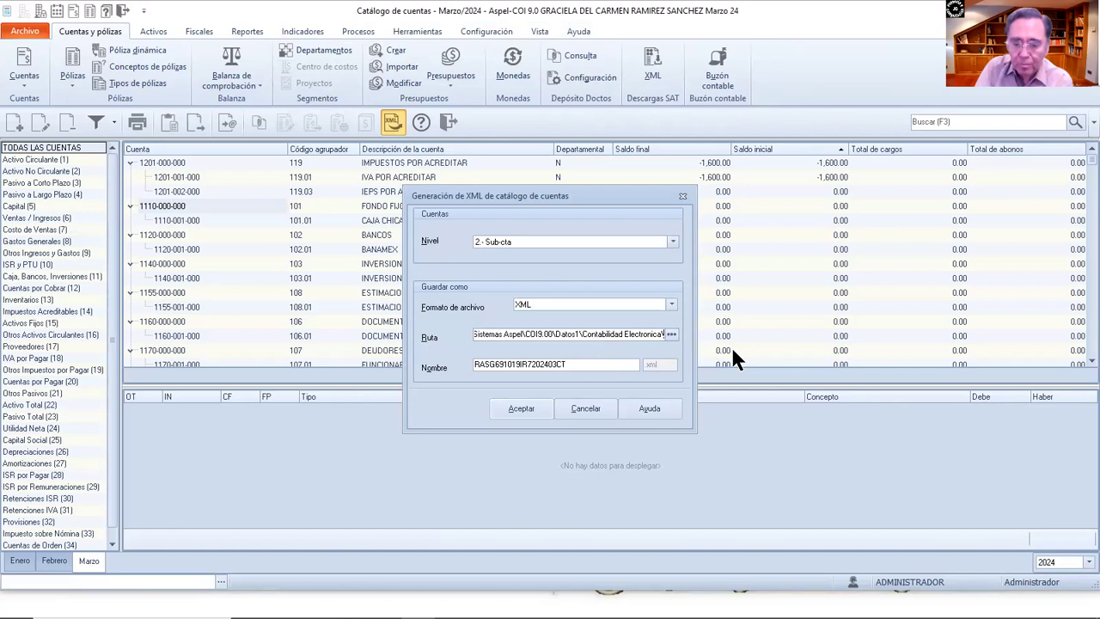
# Step: Switch to File Explorer and open C:\DACASPEL\Sistemas Aspel\COI9.00\Datos1\Contabilidad Electronica
pyautogui.moveTo(215, 615)
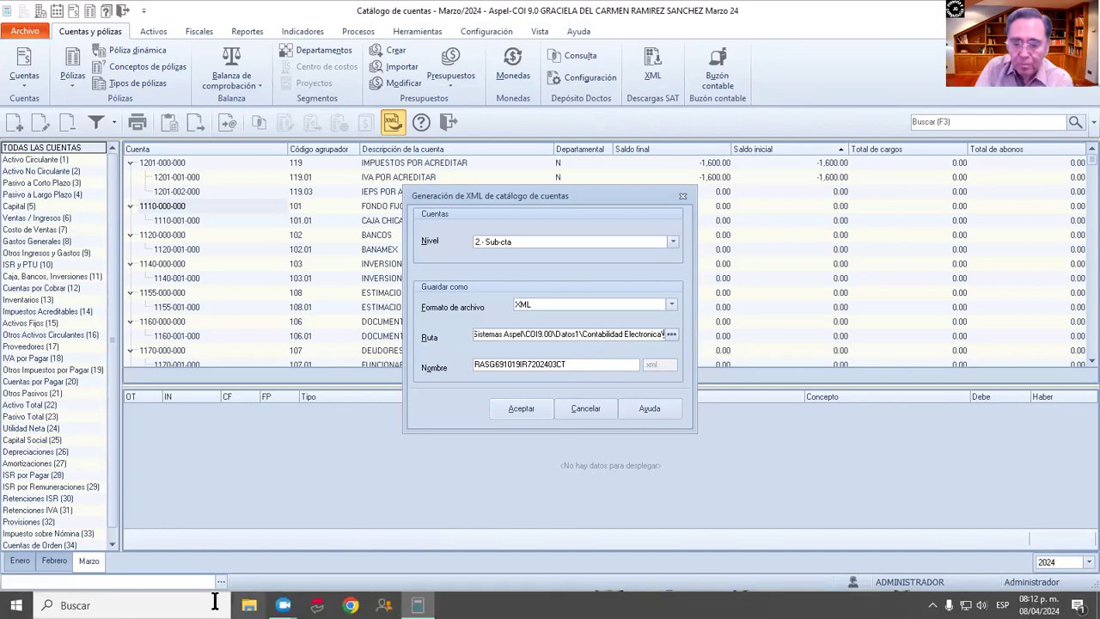
pyautogui.press('super+e')
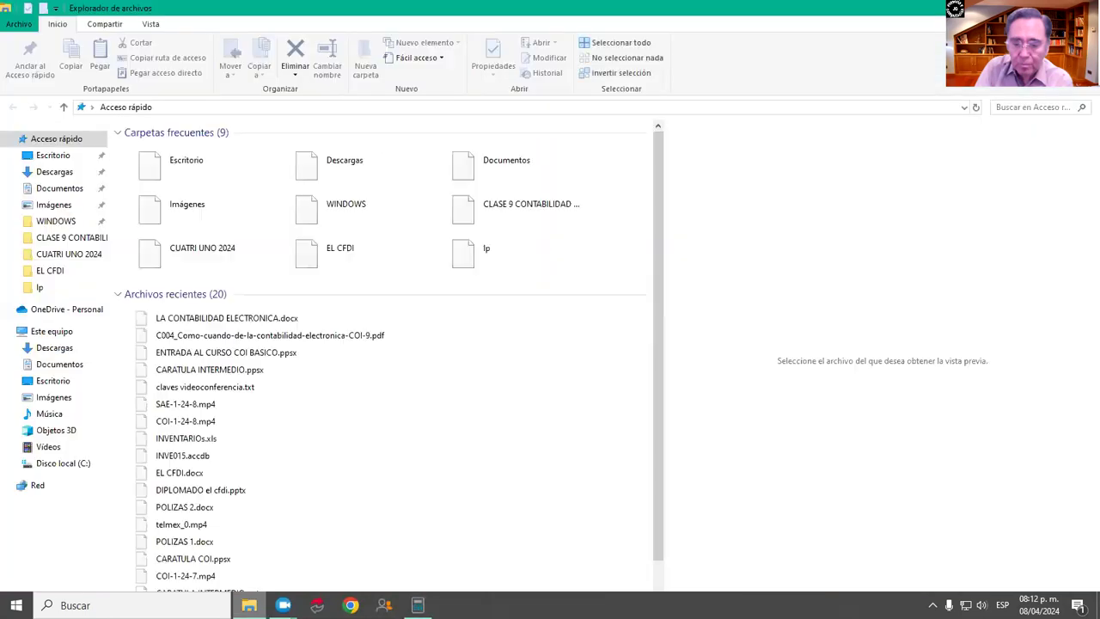
pyautogui.click(69, 463)
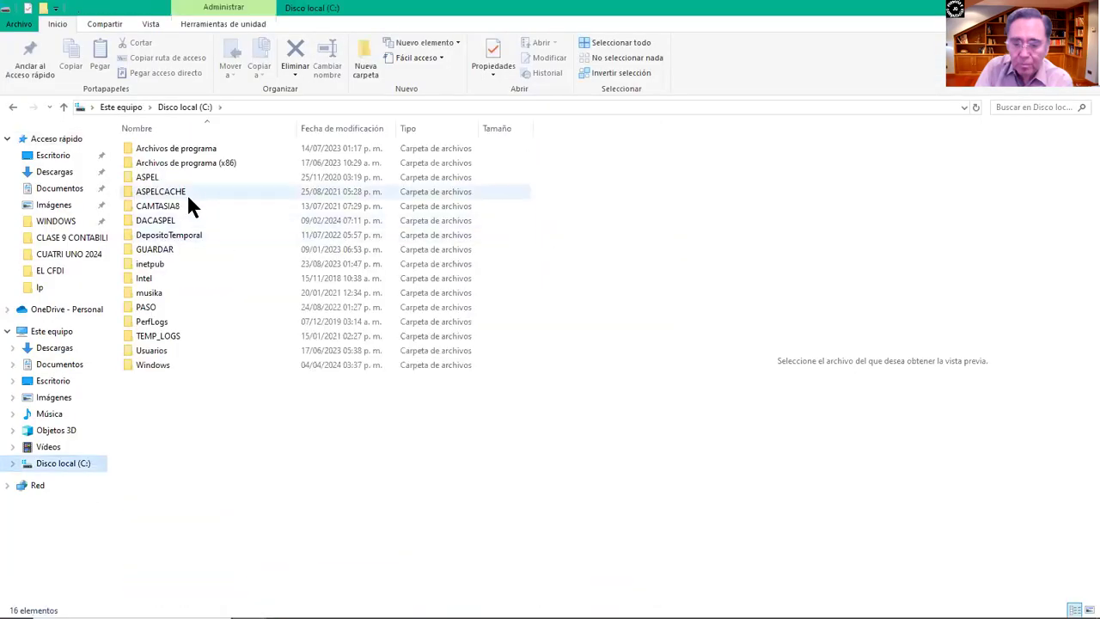
pyautogui.doubleClick(197, 222)
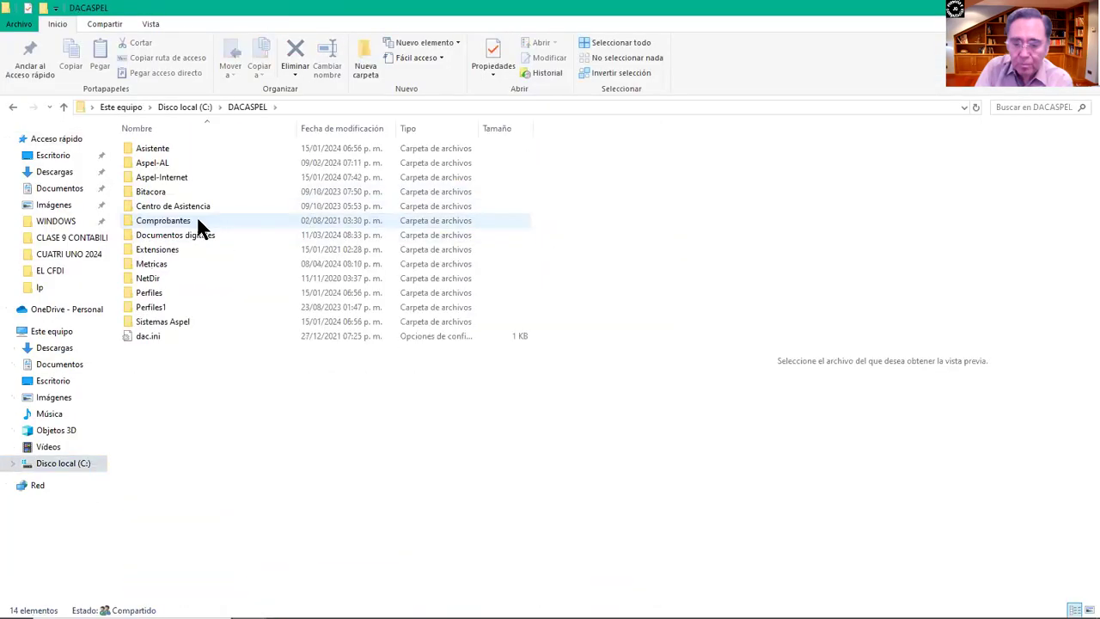
pyautogui.doubleClick(198, 316)
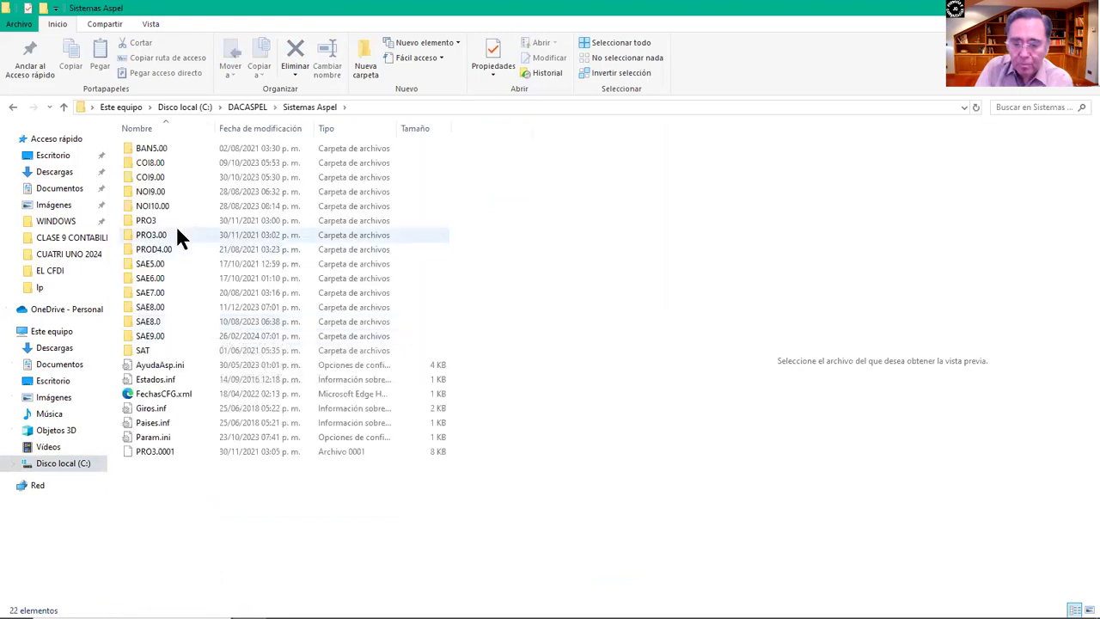
pyautogui.click(173, 177)
pyautogui.doubleClick(173, 177)
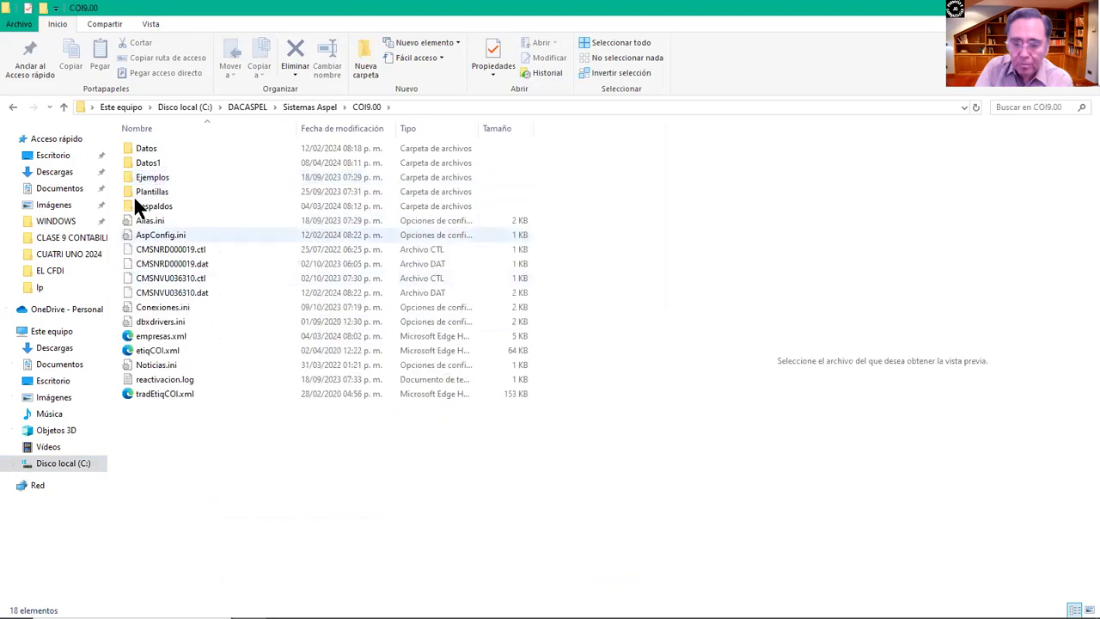
pyautogui.doubleClick(173, 162)
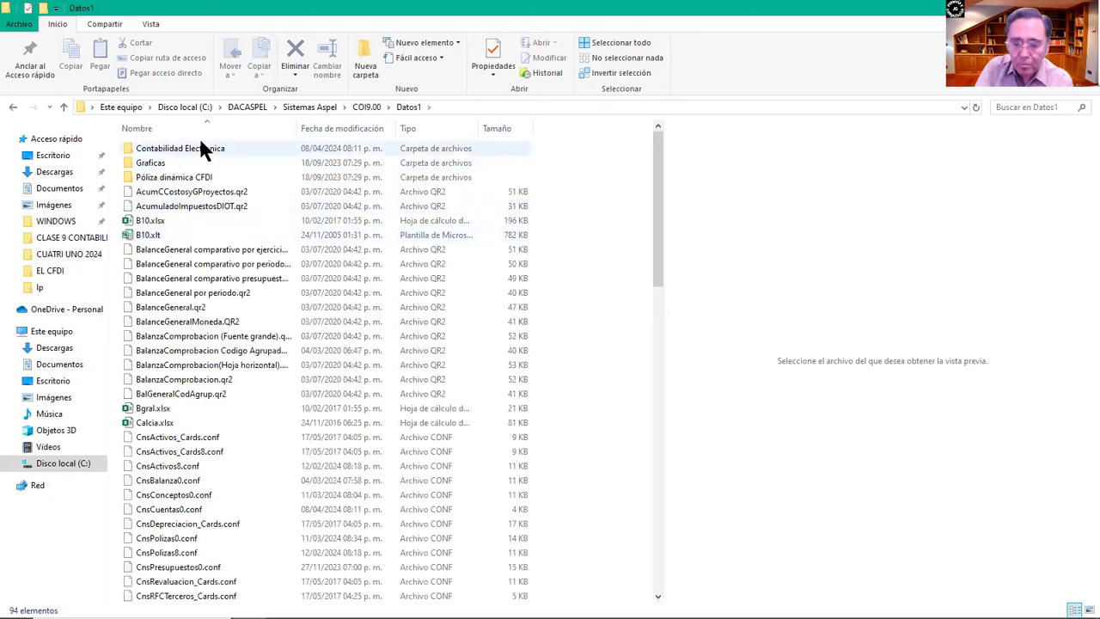
pyautogui.doubleClick(213, 149)
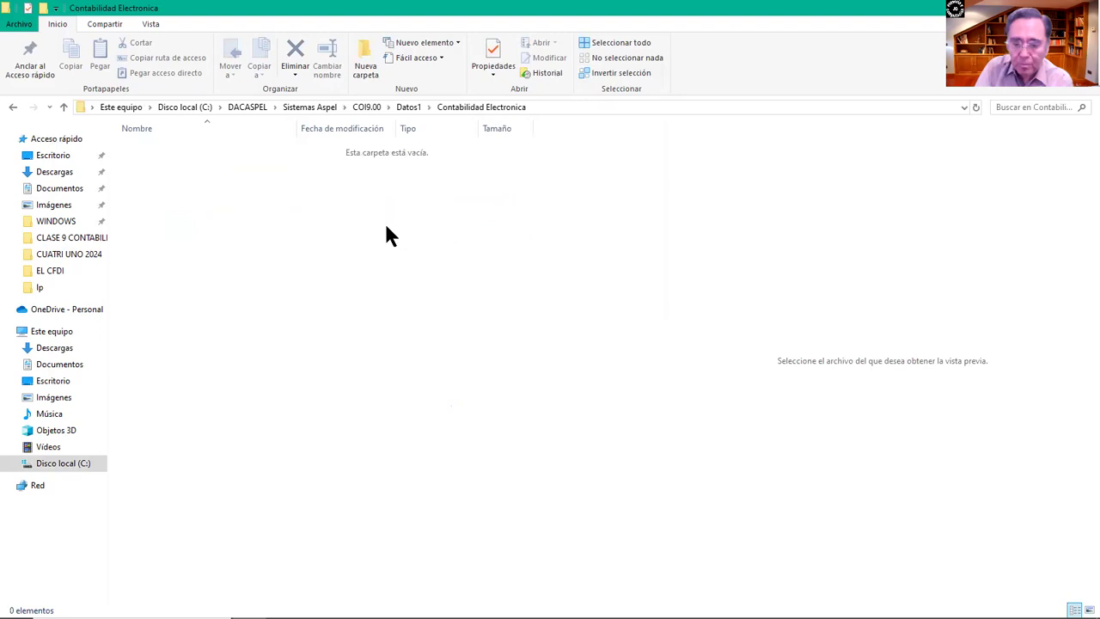
# Step: Return to Aspel-COI, generate the account catalog XML and enlarge its result report to full screen
pyautogui.moveTo(418, 612)
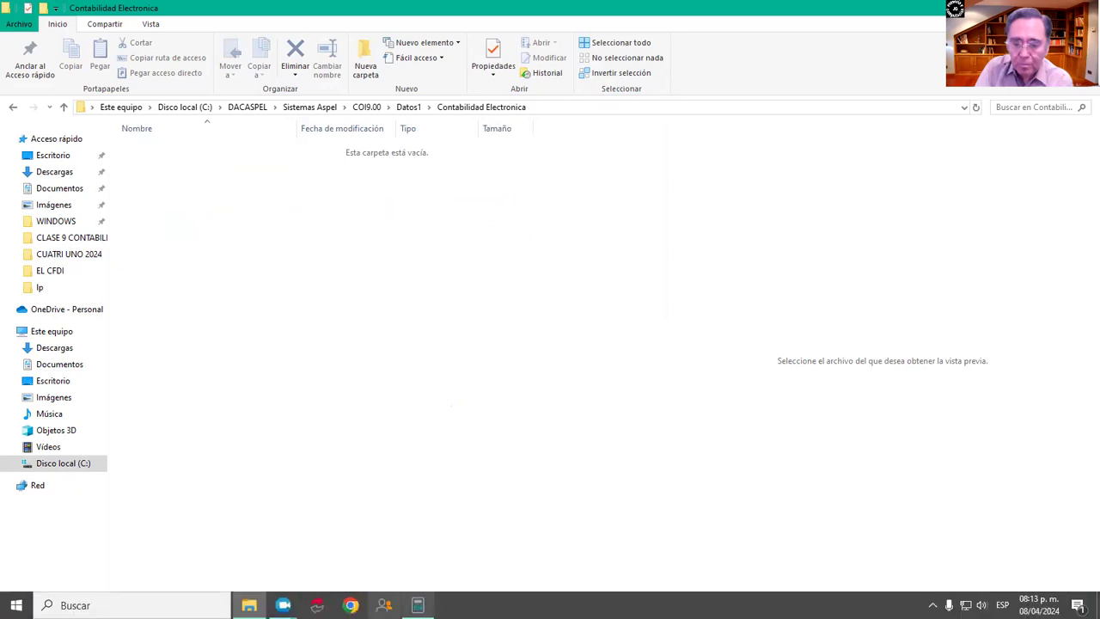
pyautogui.click(418, 605)
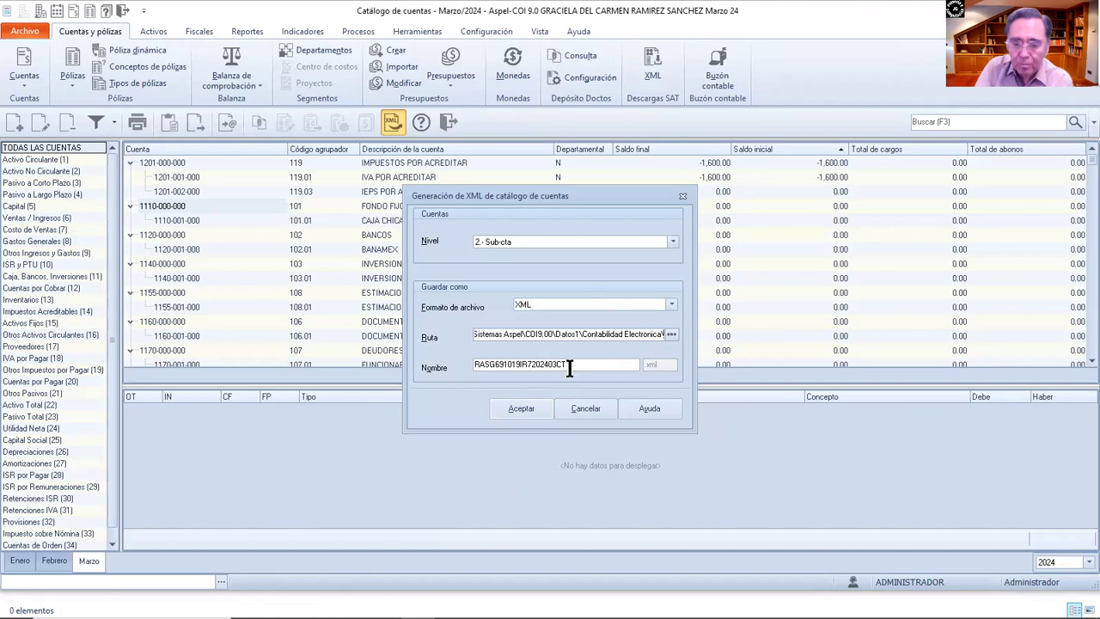
pyautogui.click(541, 410)
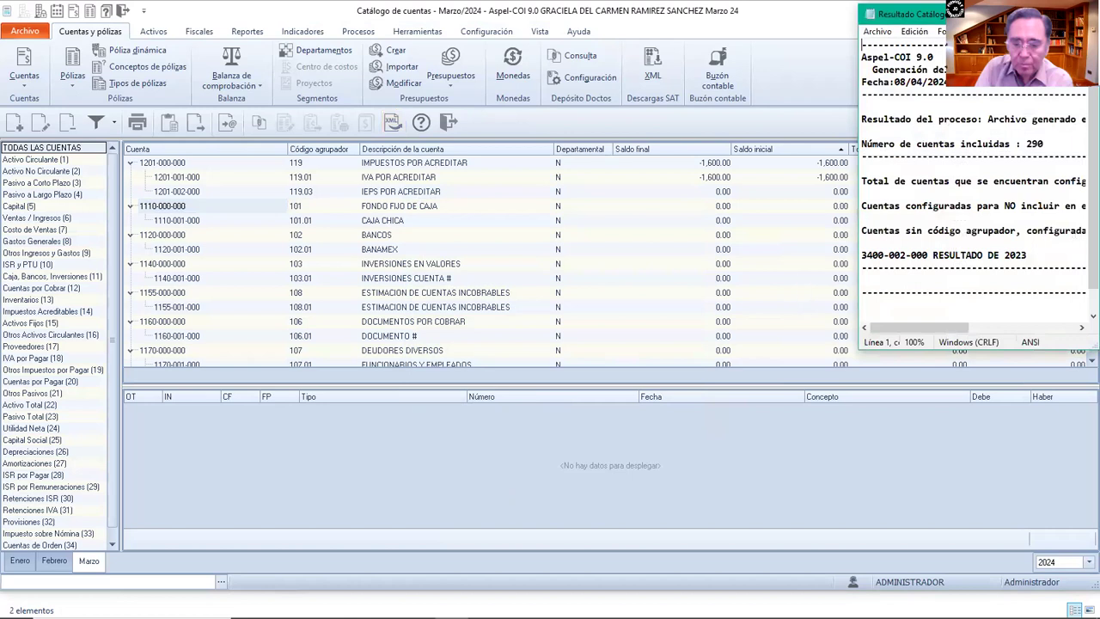
pyautogui.moveTo(1014, 13); pyautogui.dragTo(443, 93)
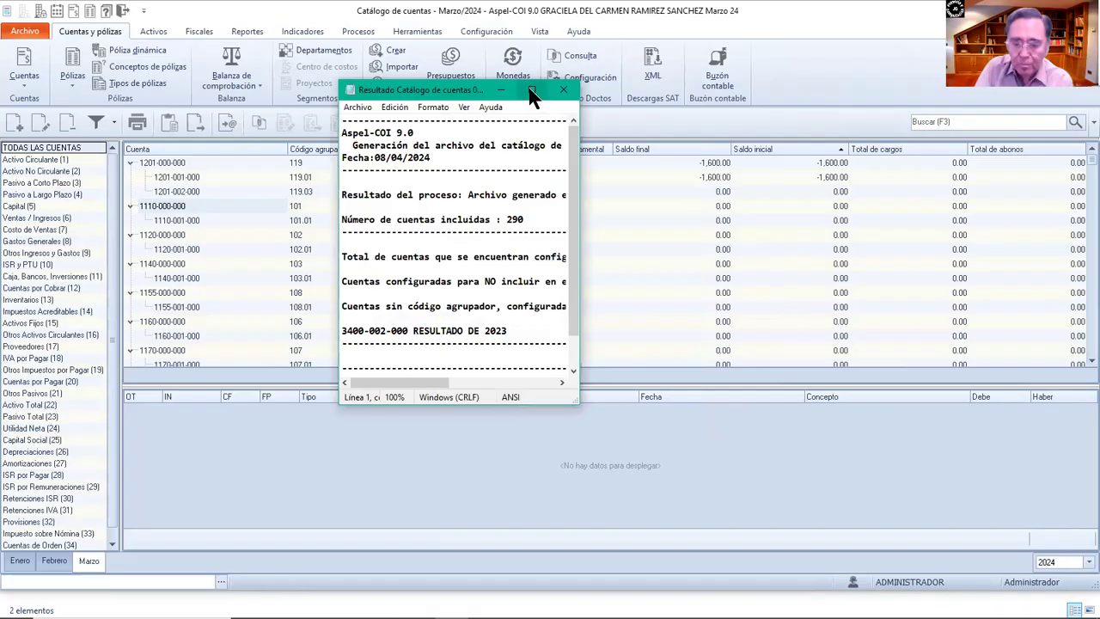
pyautogui.press('super+Up')
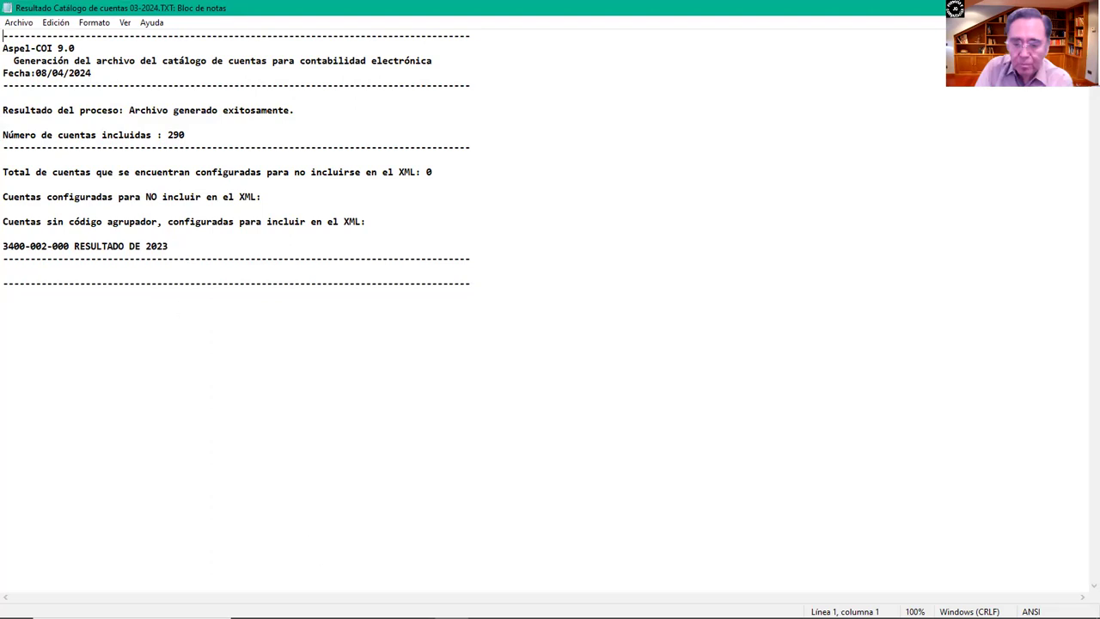
pyautogui.moveTo(318, 612)
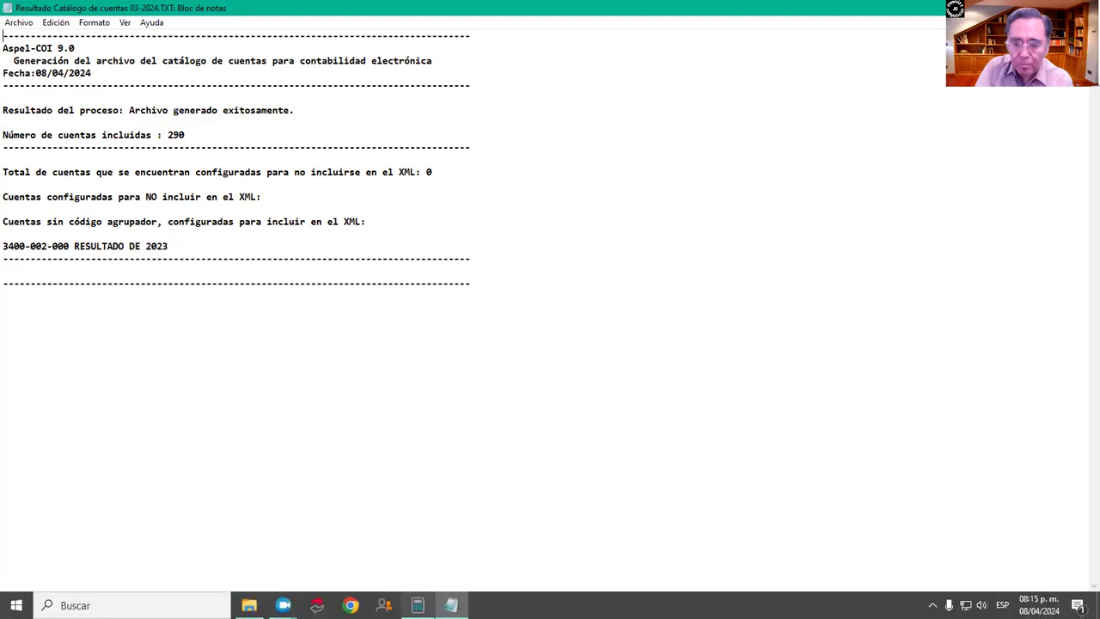
pyautogui.click(450, 605)
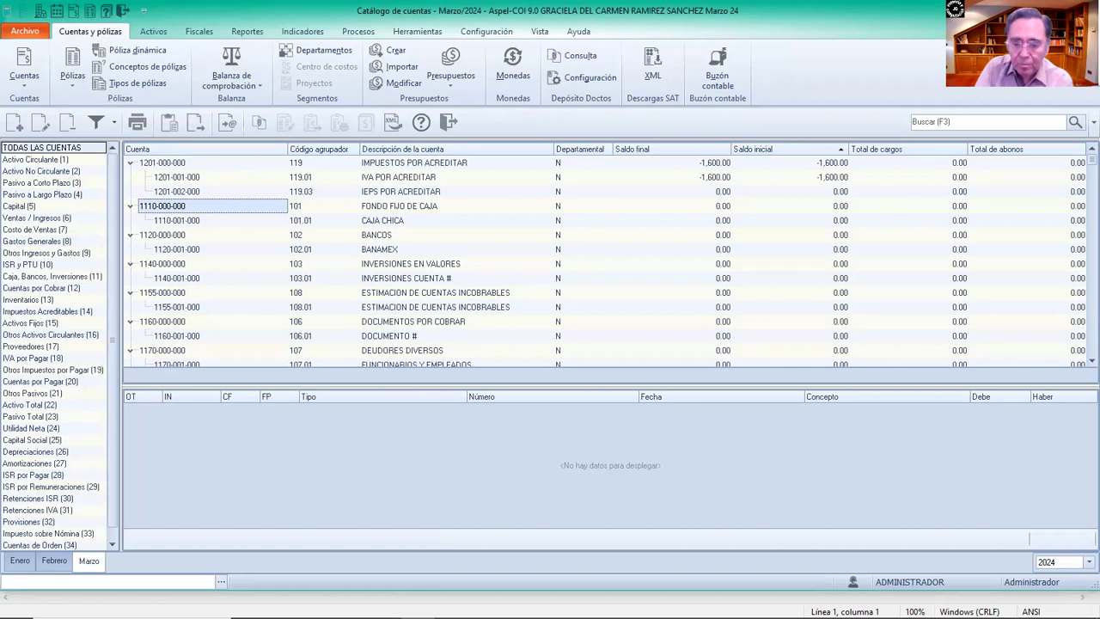
pyautogui.click(945, 121)
pyautogui.write('3400')
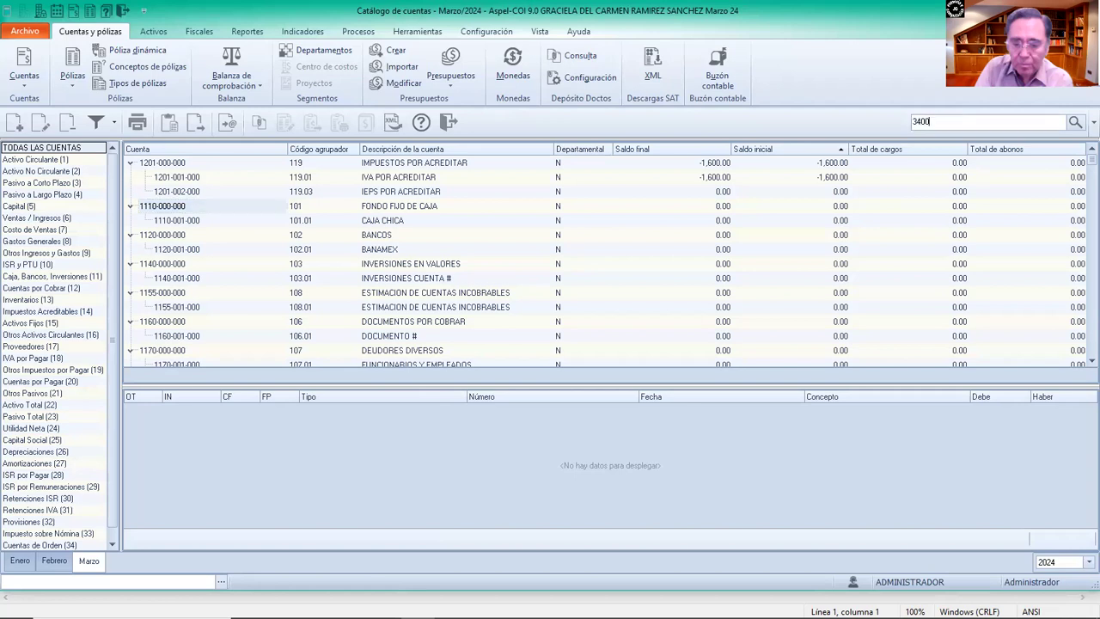
pyautogui.write('-002')
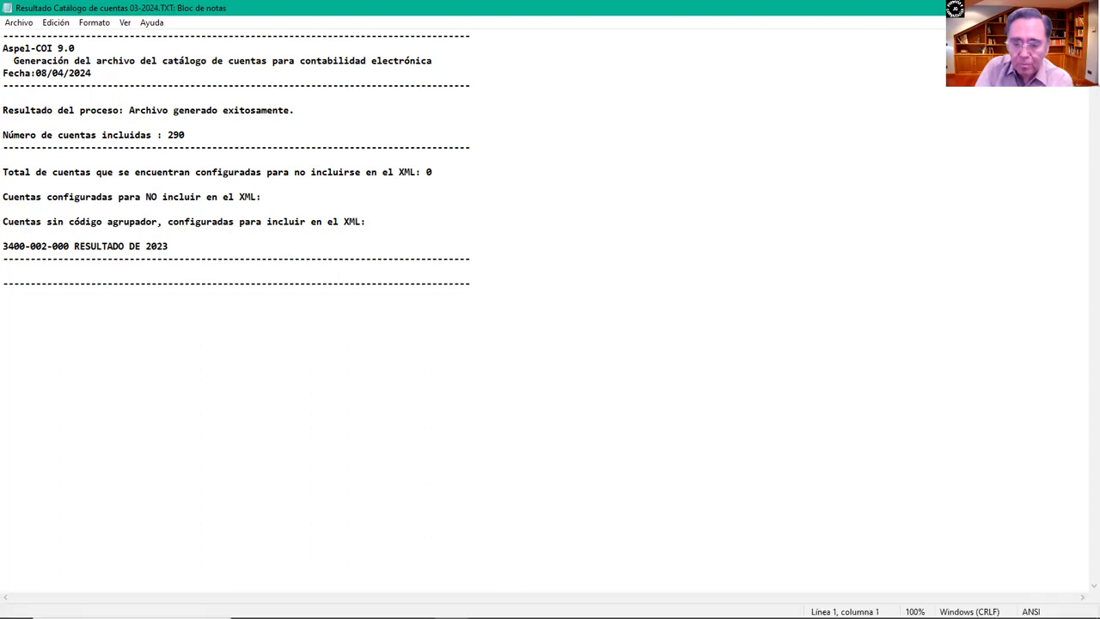
pyautogui.click(417, 606)
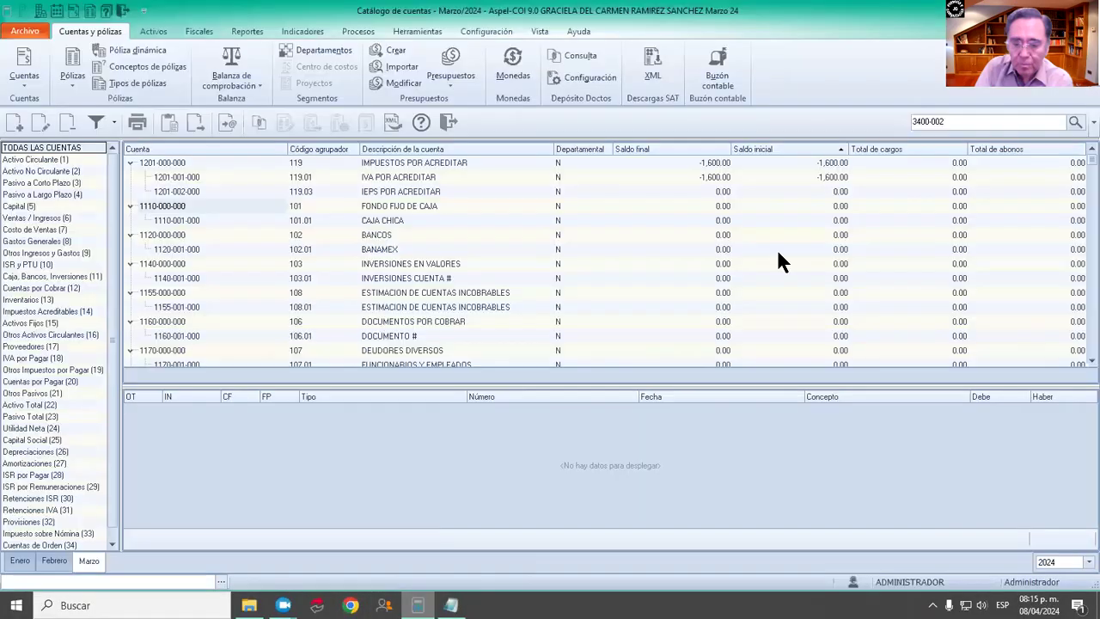
pyautogui.click(965, 122)
pyautogui.press('BackSpace')
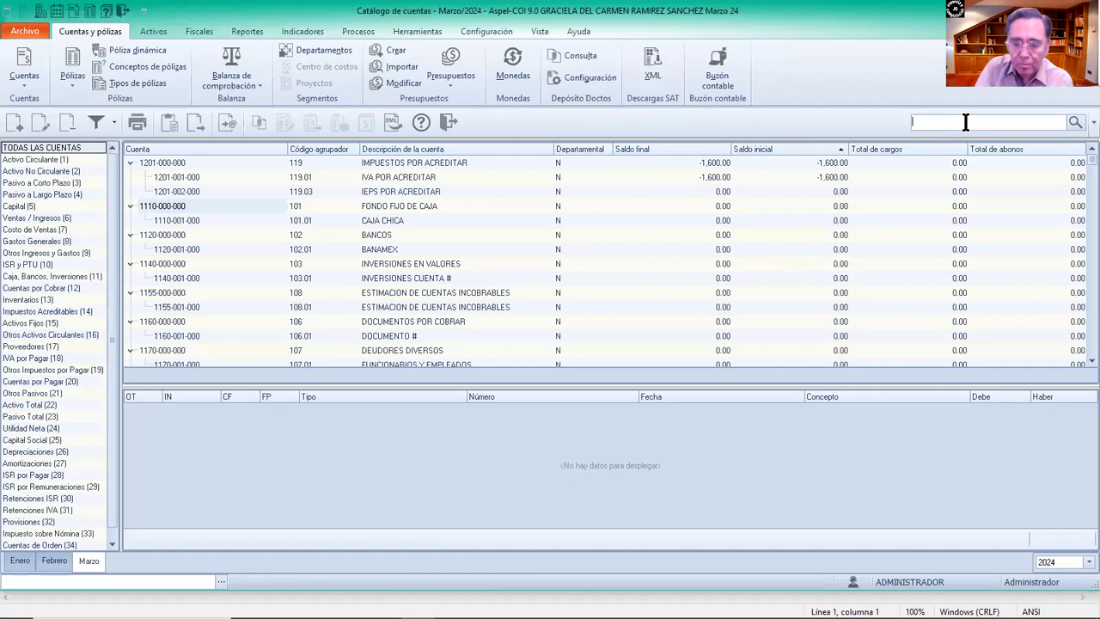
pyautogui.write('3400-002-000')
pyautogui.click(1075, 122)
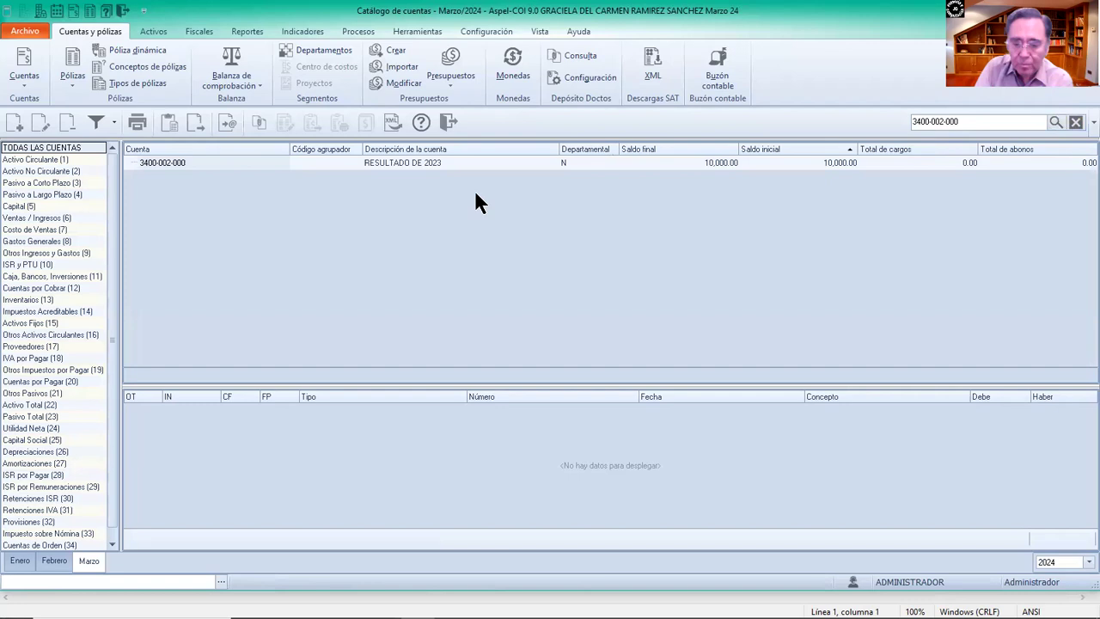
# Step: Open the RESULTADO DE 2023 account for modification, check its fiscal data and close it without changes
pyautogui.click(431, 160)
pyautogui.click(41, 123)
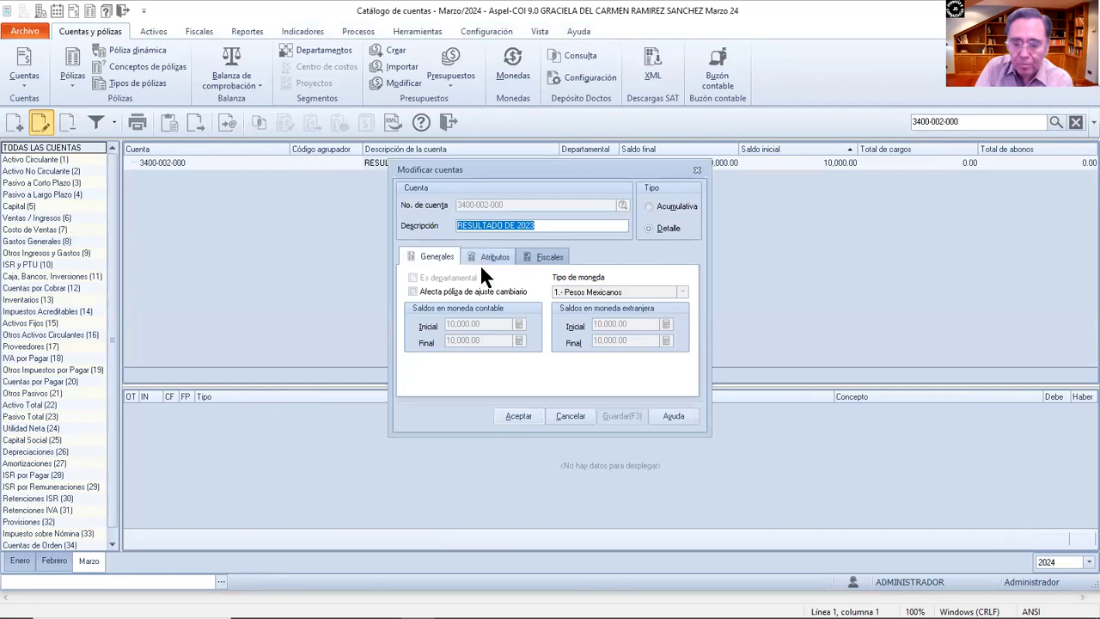
pyautogui.click(534, 257)
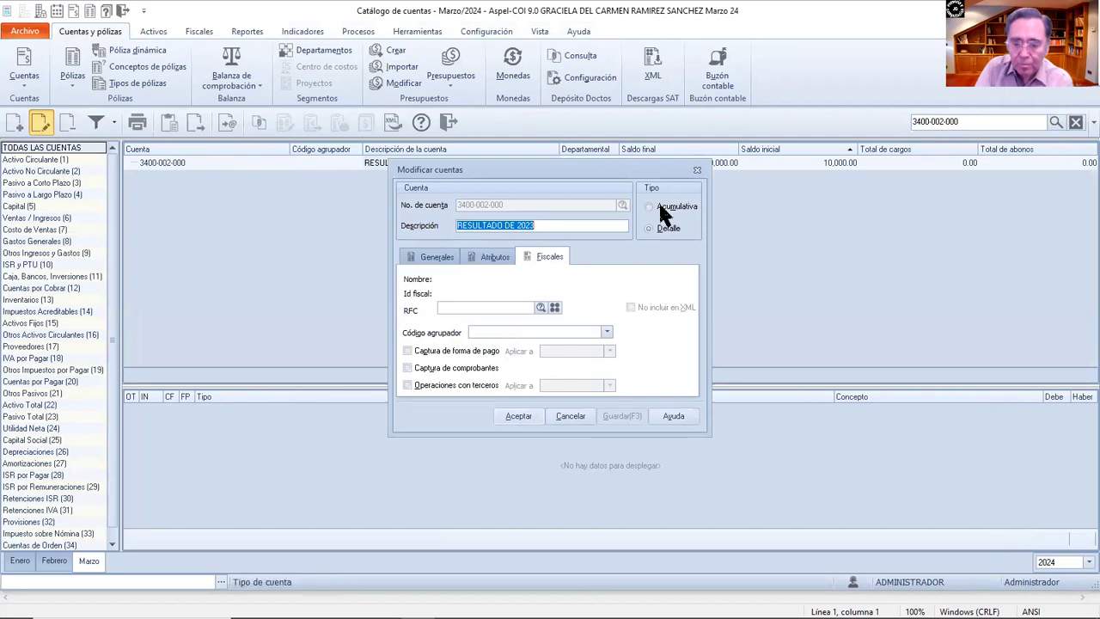
pyautogui.click(696, 168)
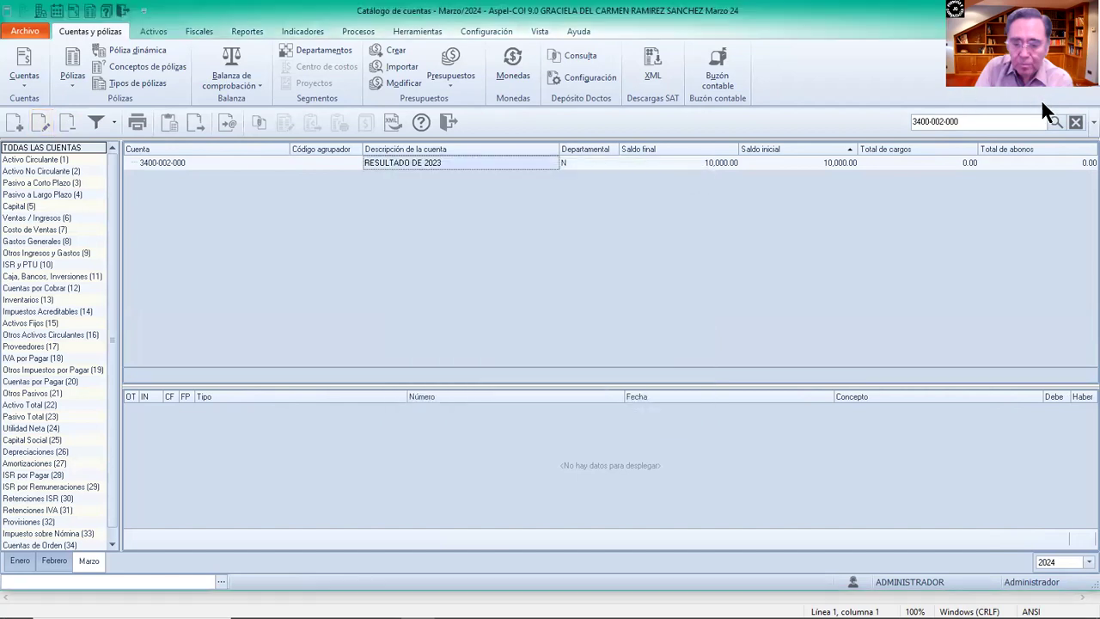
# Step: Clear the account search and review the Código agrupador column throughout the full account catalog
pyautogui.click(1077, 123)
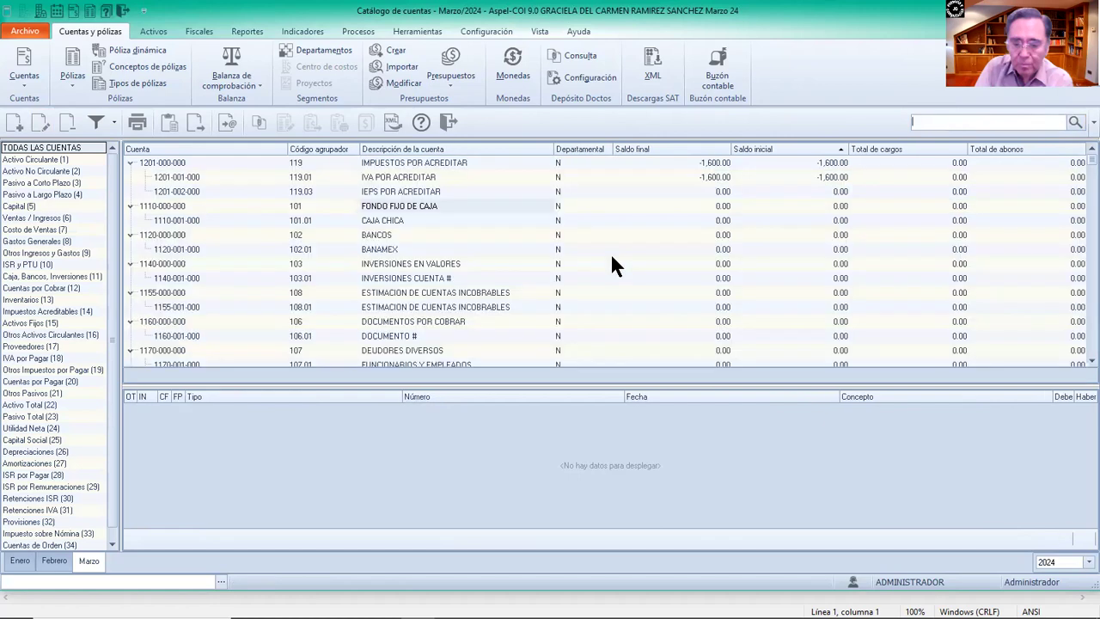
pyautogui.rightClick(526, 151)
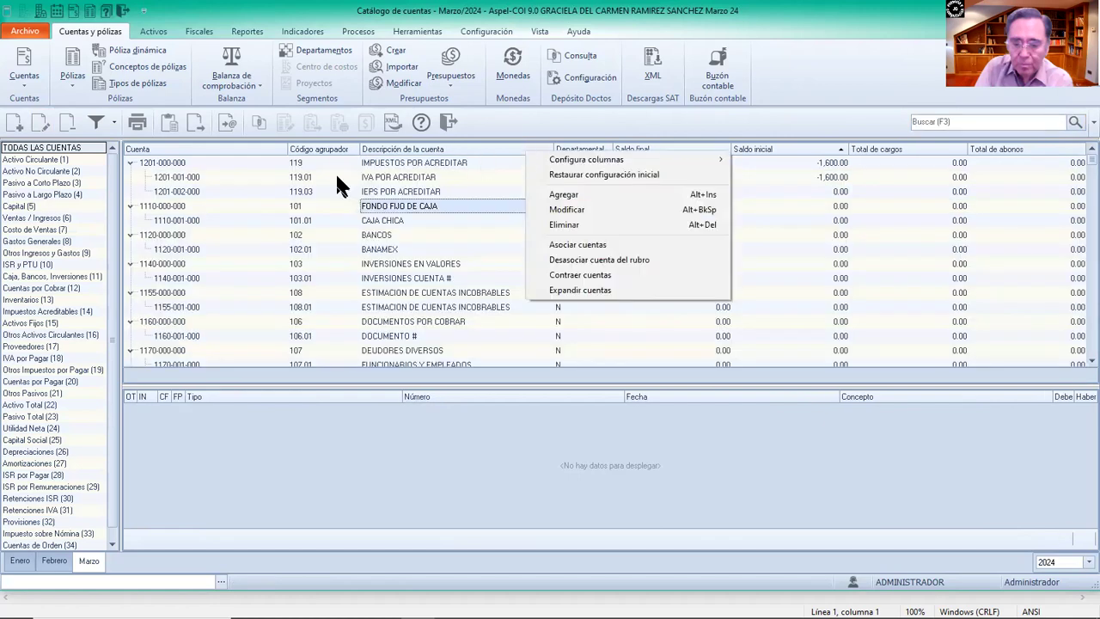
pyautogui.click(327, 291)
pyautogui.scroll(-6, 328, 293)
pyautogui.scroll(-2, 328, 293)
pyautogui.scroll(3, 328, 293)
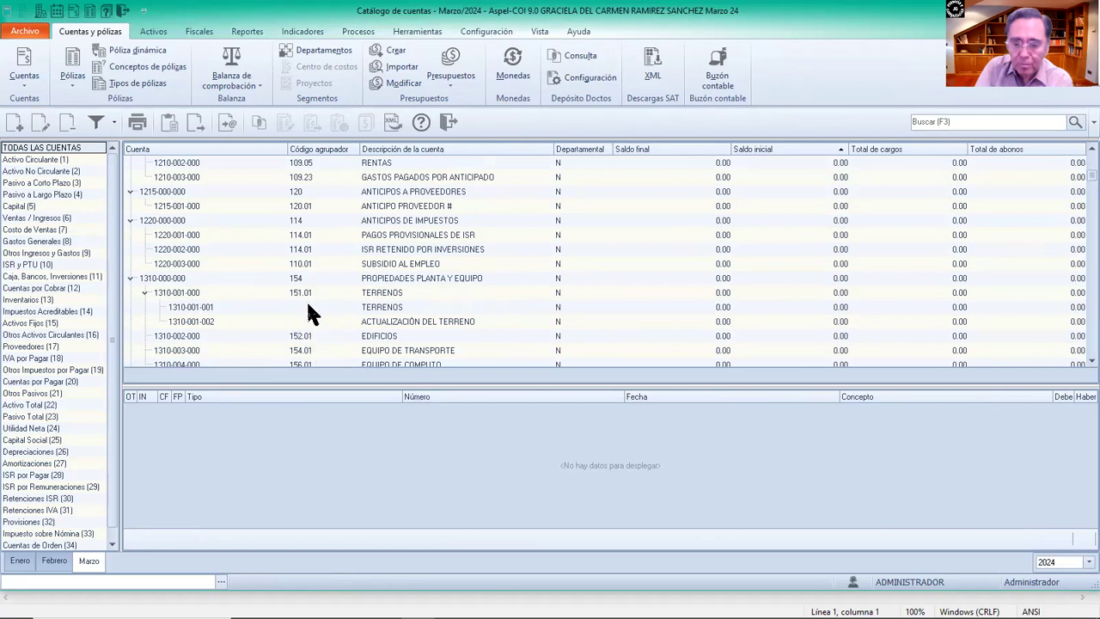
pyautogui.scroll(-10, 310, 304)
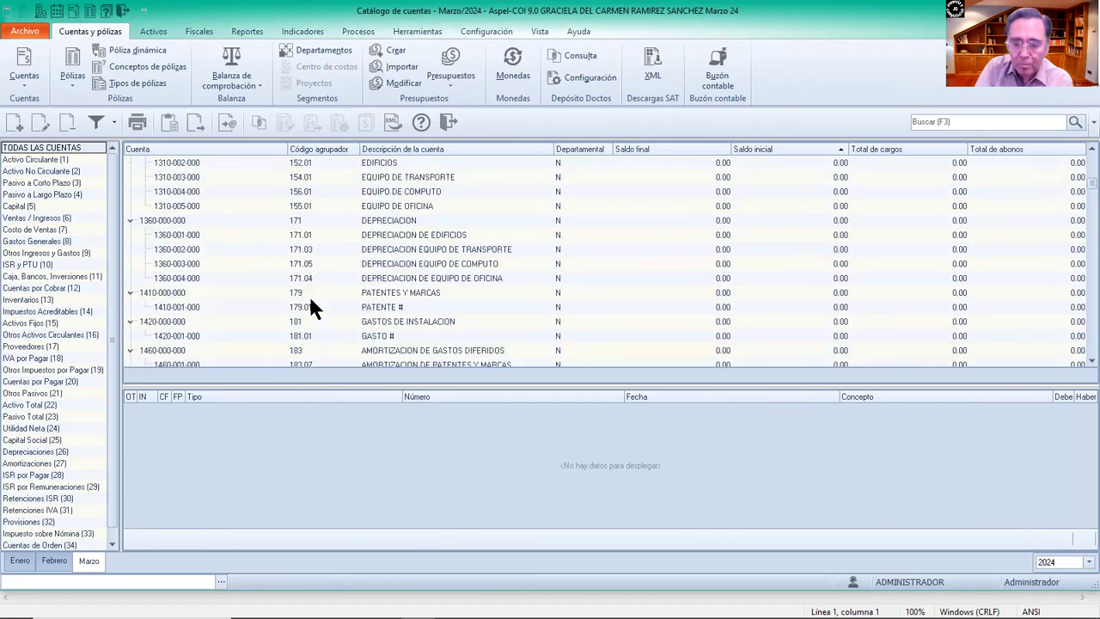
pyautogui.scroll(-10, 311, 305)
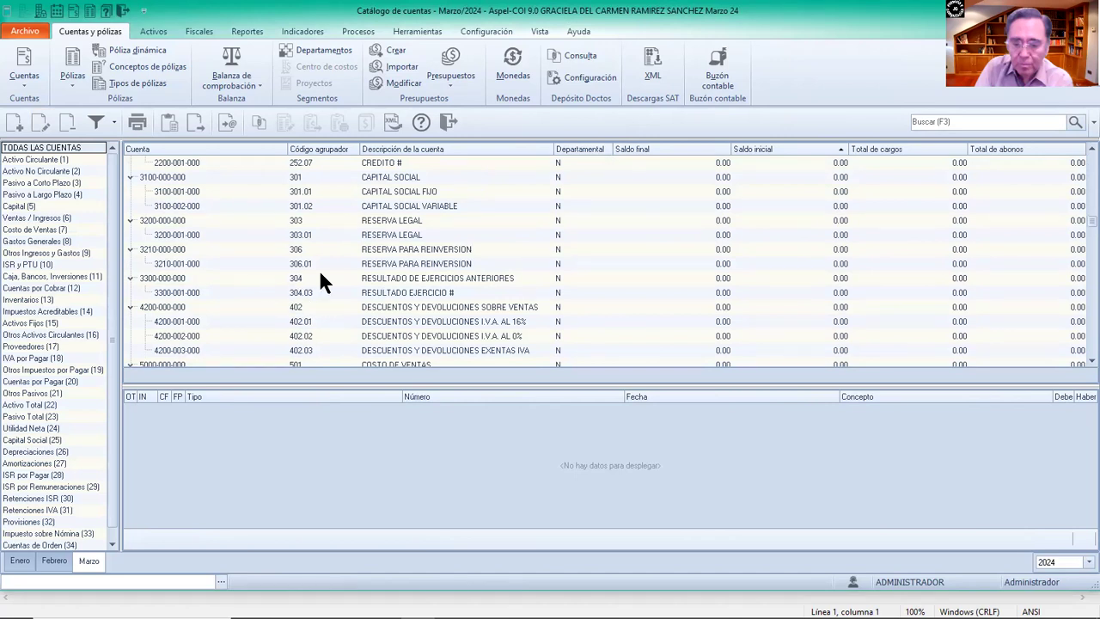
pyautogui.scroll(1, 319, 274)
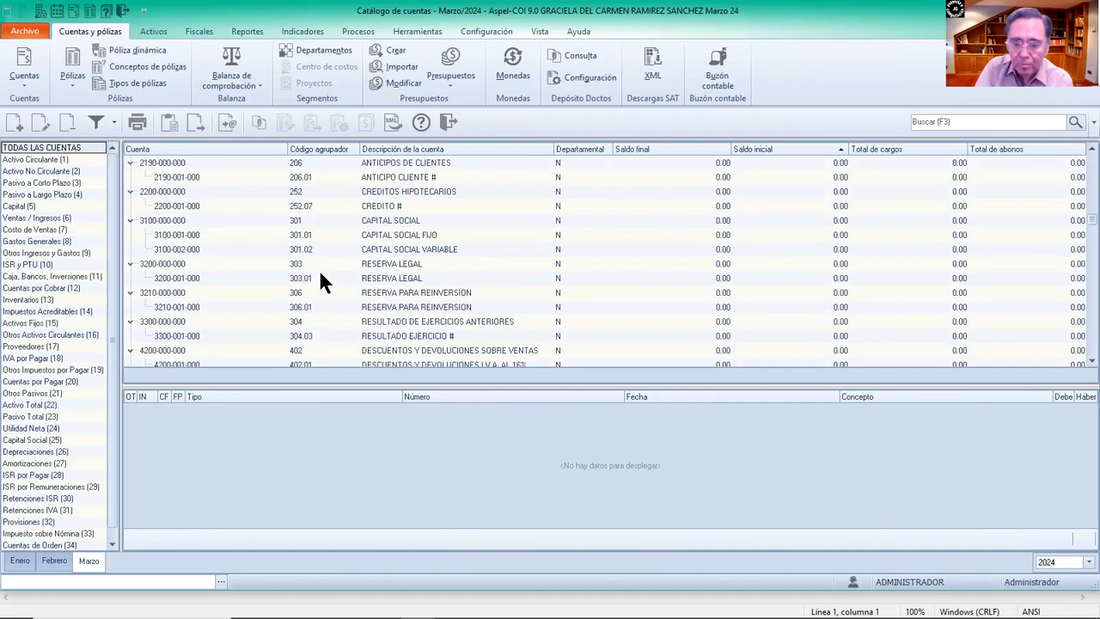
pyautogui.scroll(-1, 320, 274)
pyautogui.scroll(-1, 320, 273)
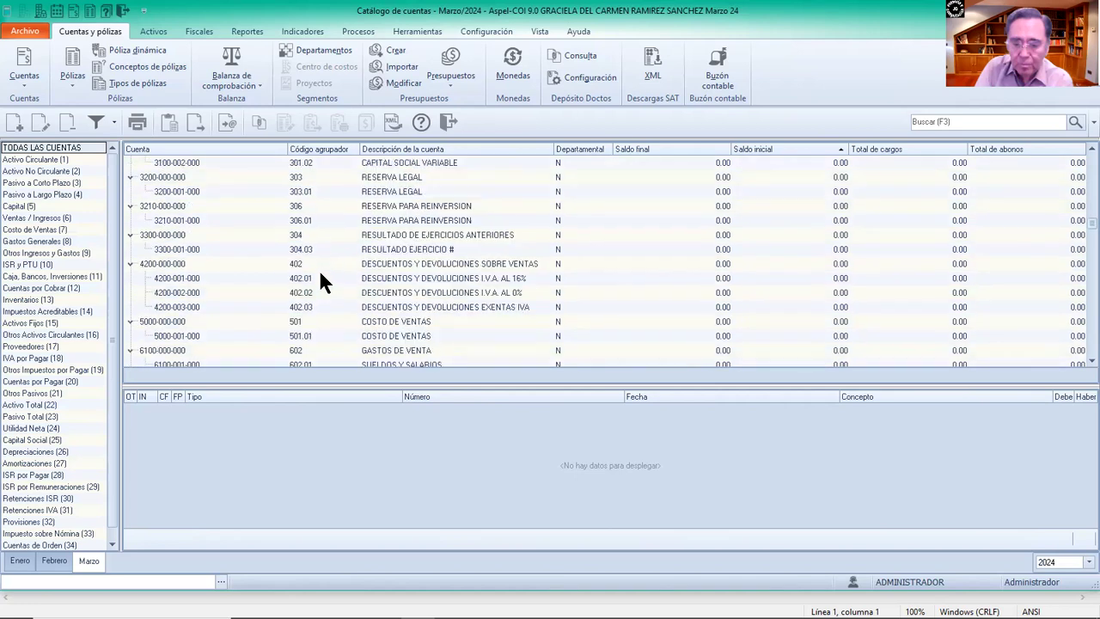
pyautogui.scroll(1, 319, 280)
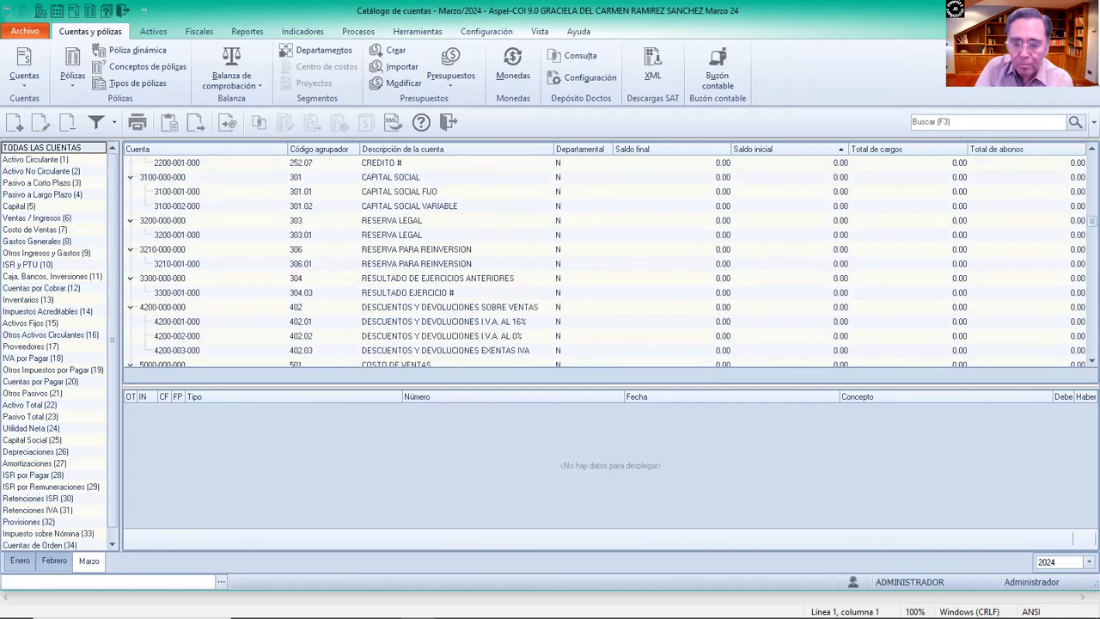
# Step: Switch to the Resultado Catálogo de cuentas report in Notepad, recheck the accounts without a grouping code, and return to Aspel-COI
pyautogui.moveTo(317, 610)
pyautogui.moveTo(451, 605)
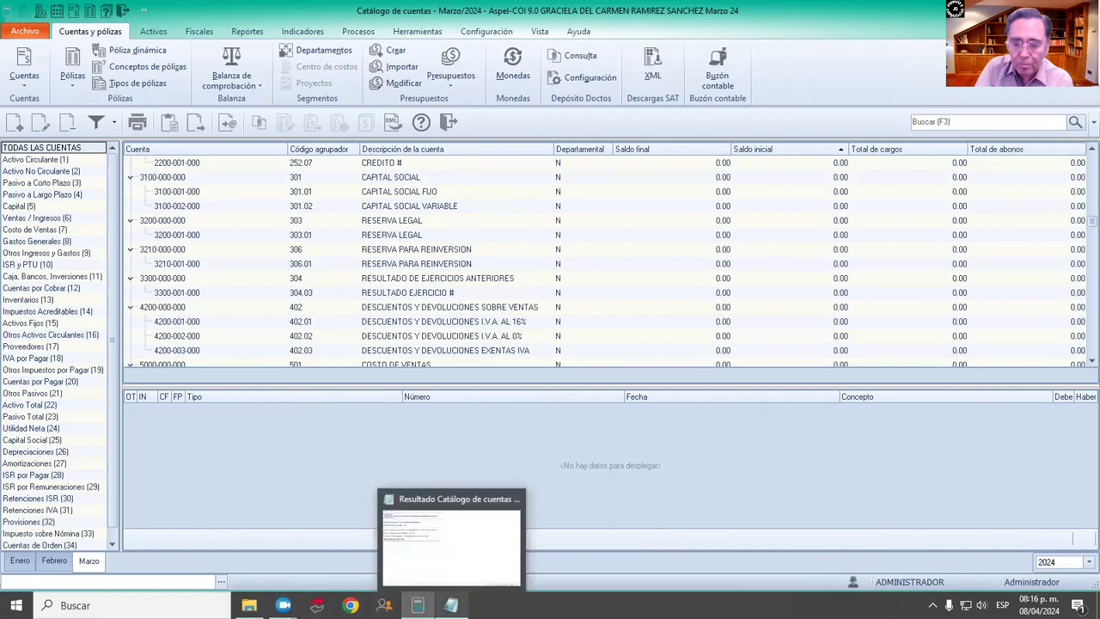
pyautogui.click(452, 541)
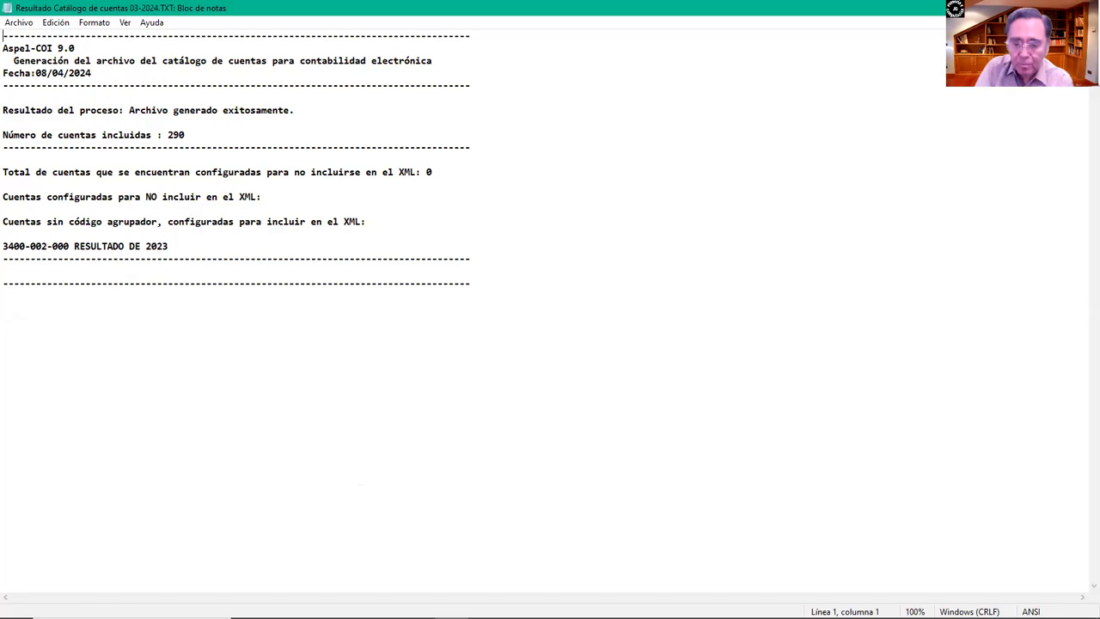
pyautogui.click(1002, 8)
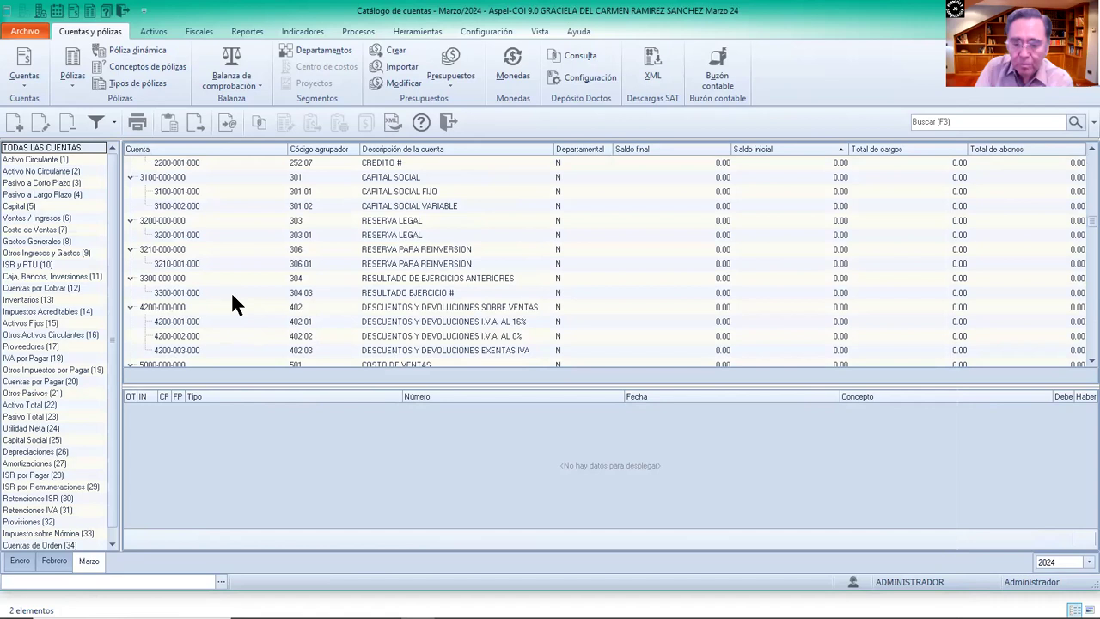
pyautogui.scroll(-3, 232, 295)
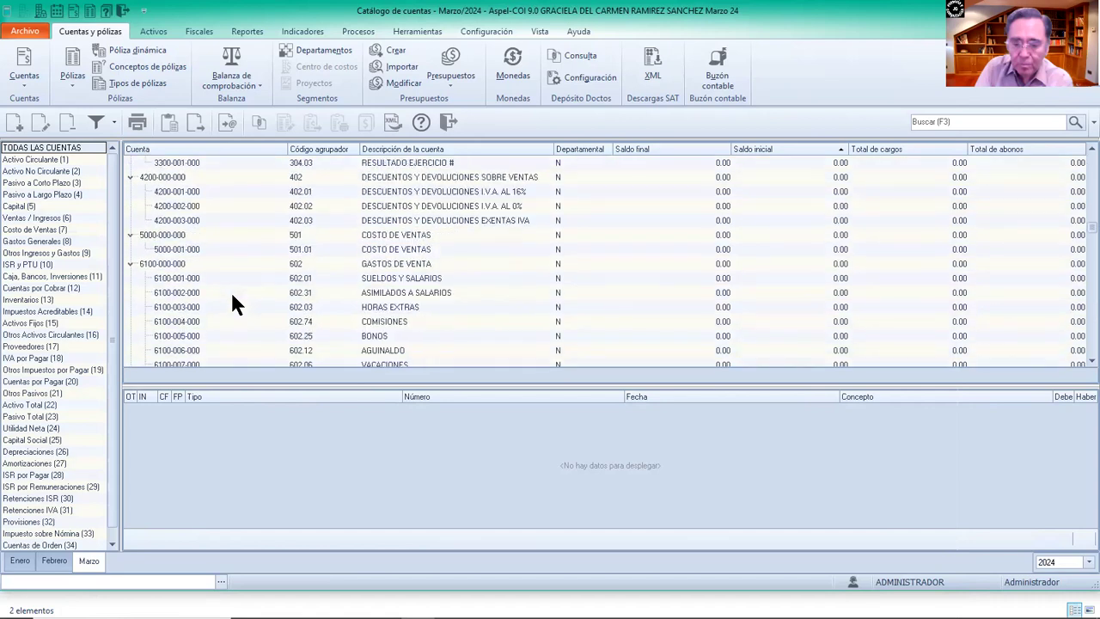
pyautogui.scroll(3, 233, 295)
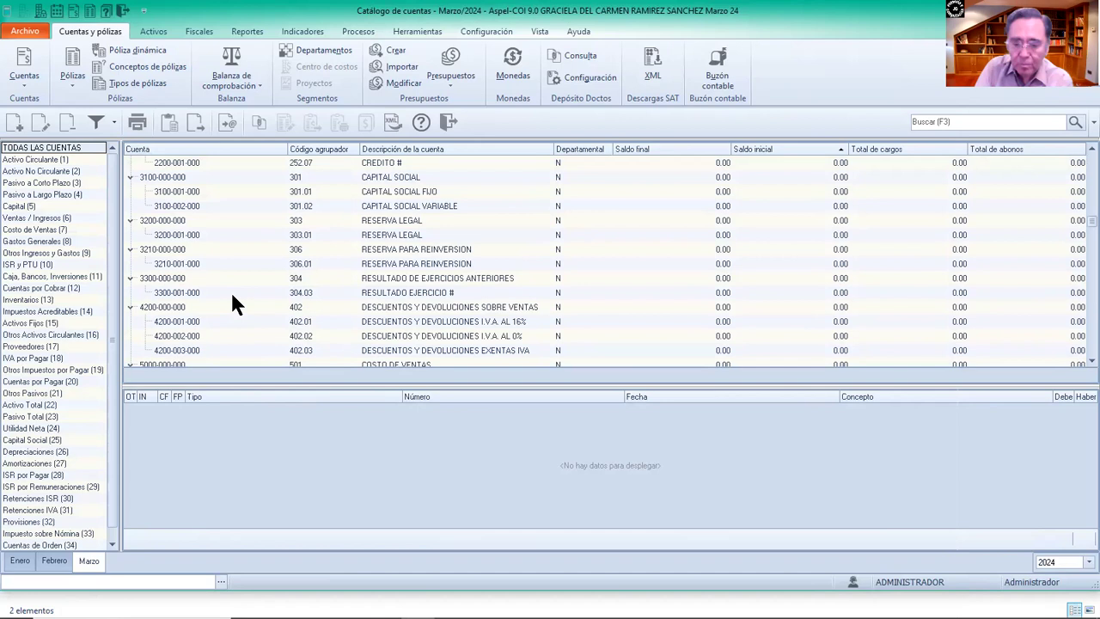
pyautogui.scroll(4, 232, 296)
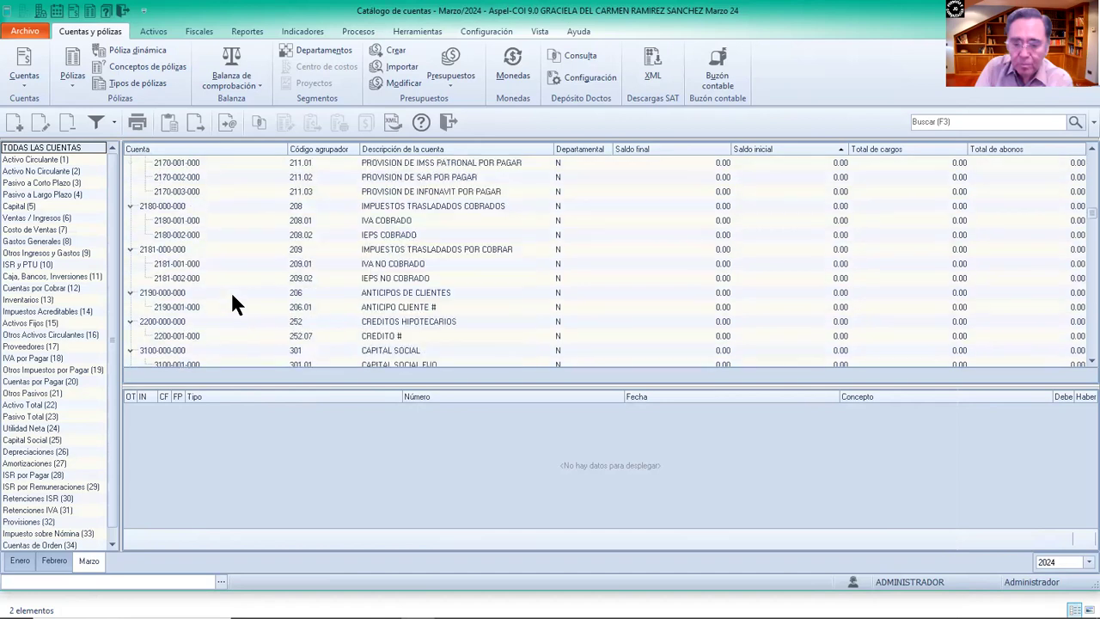
pyautogui.scroll(-2, 232, 295)
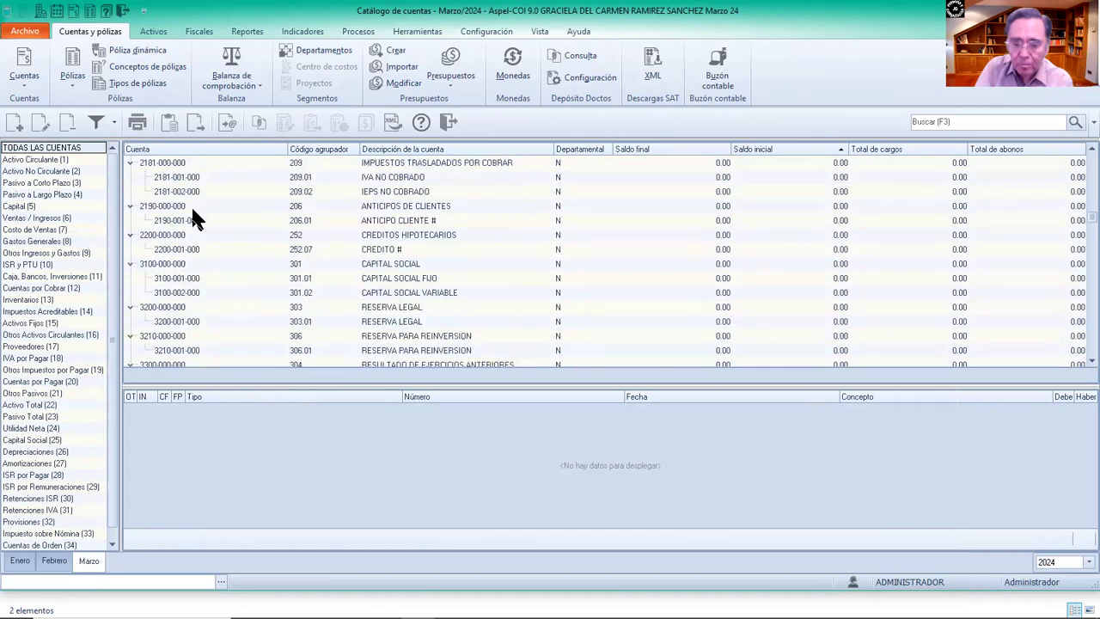
pyautogui.click(207, 148)
pyautogui.scroll(-2, 228, 225)
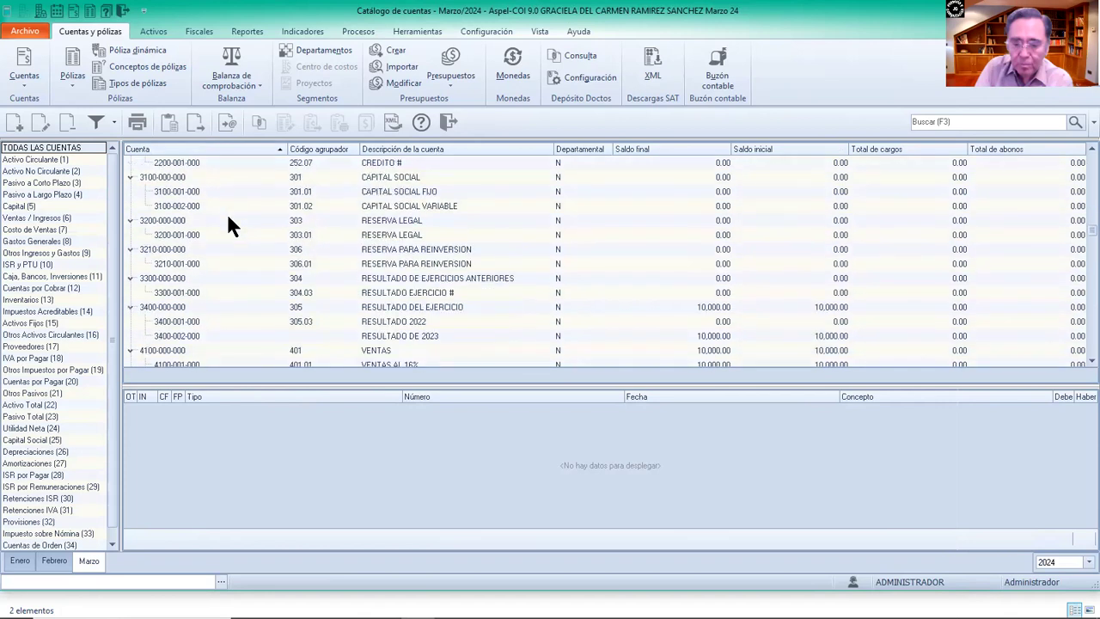
pyautogui.scroll(-1, 228, 225)
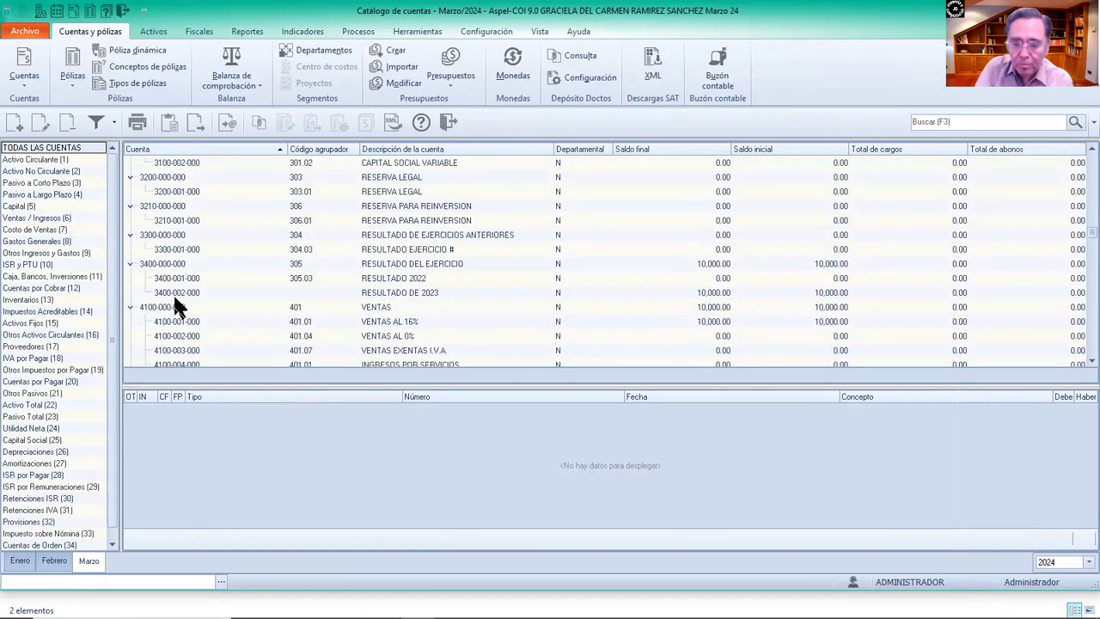
# Step: Open the RESULTADO 2022 account, check its SAT grouping code and the available codes in the fiscal data, and close it without changes
pyautogui.click(306, 278)
pyautogui.doubleClick(318, 277)
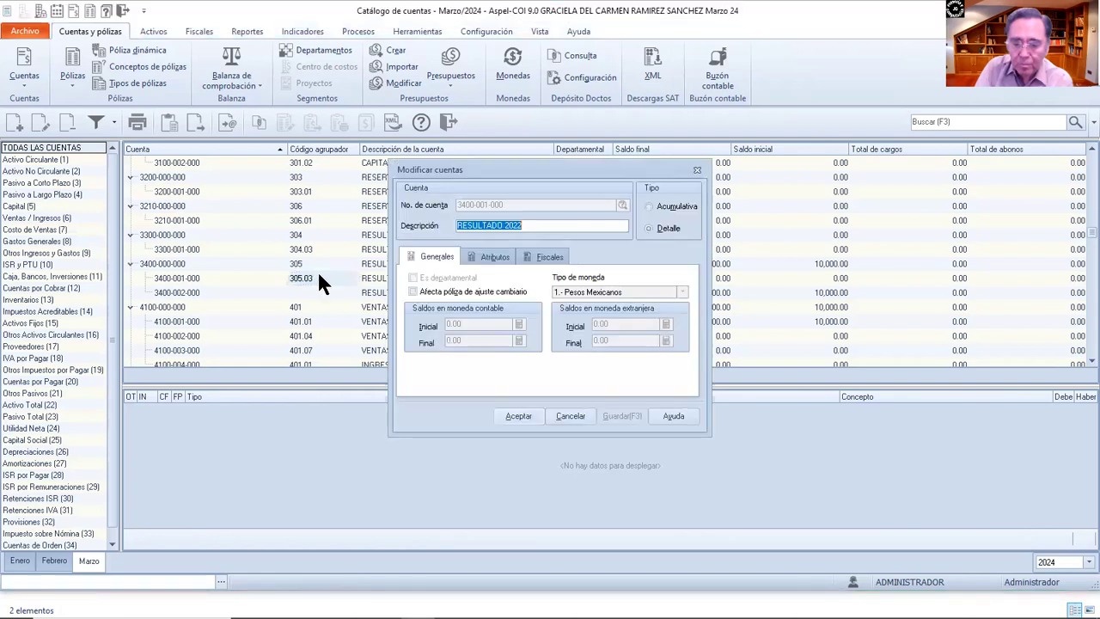
pyautogui.click(541, 258)
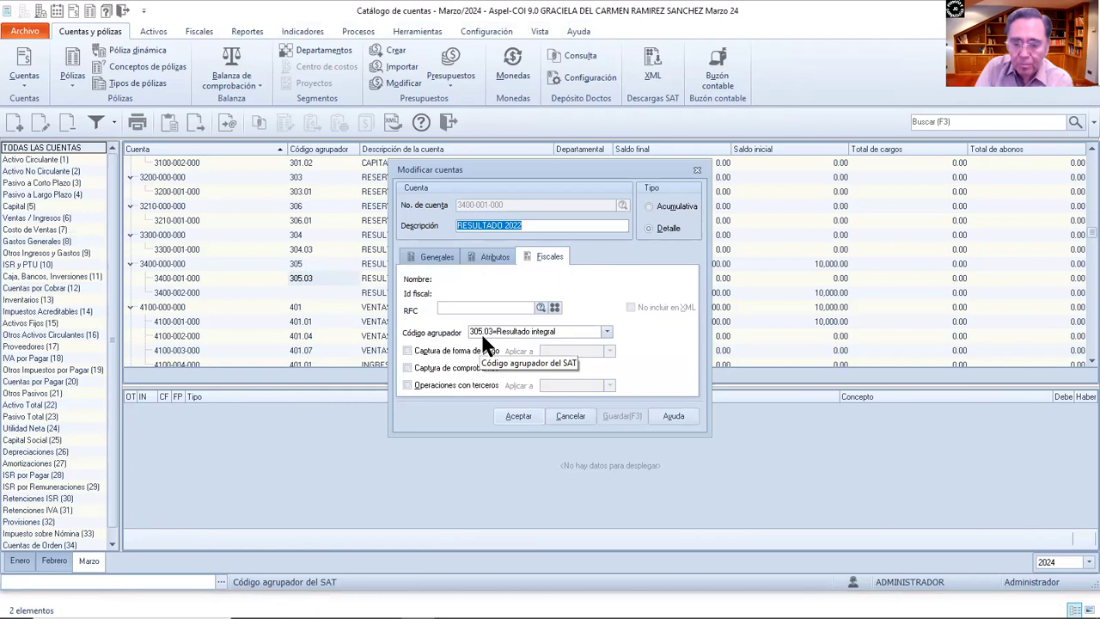
pyautogui.click(606, 332)
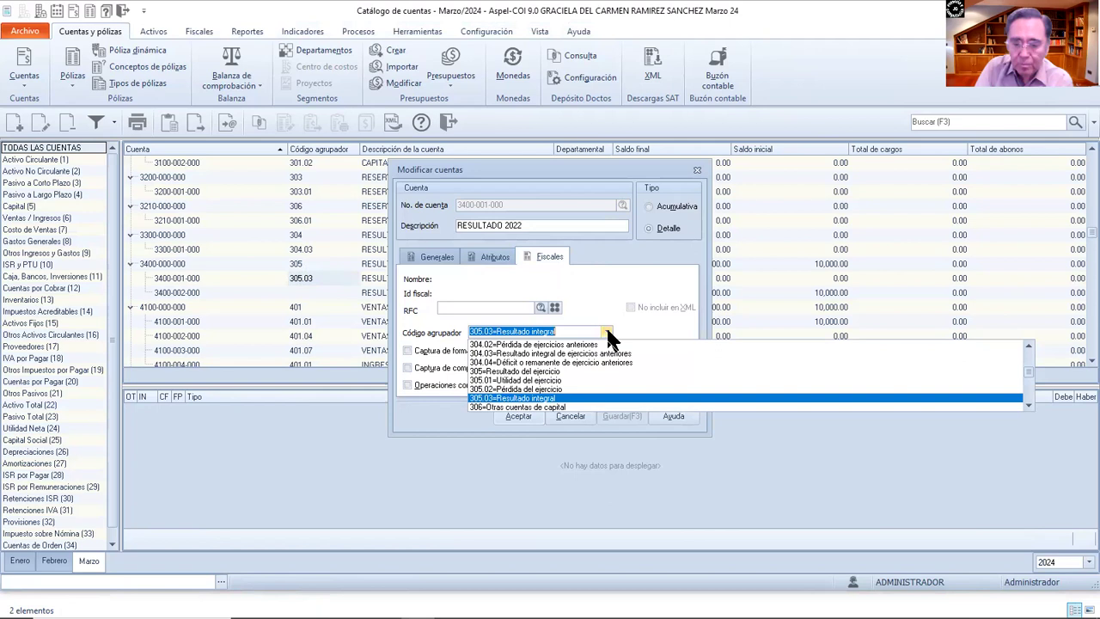
pyautogui.click(697, 169)
pyautogui.click(697, 169)
pyautogui.click(298, 294)
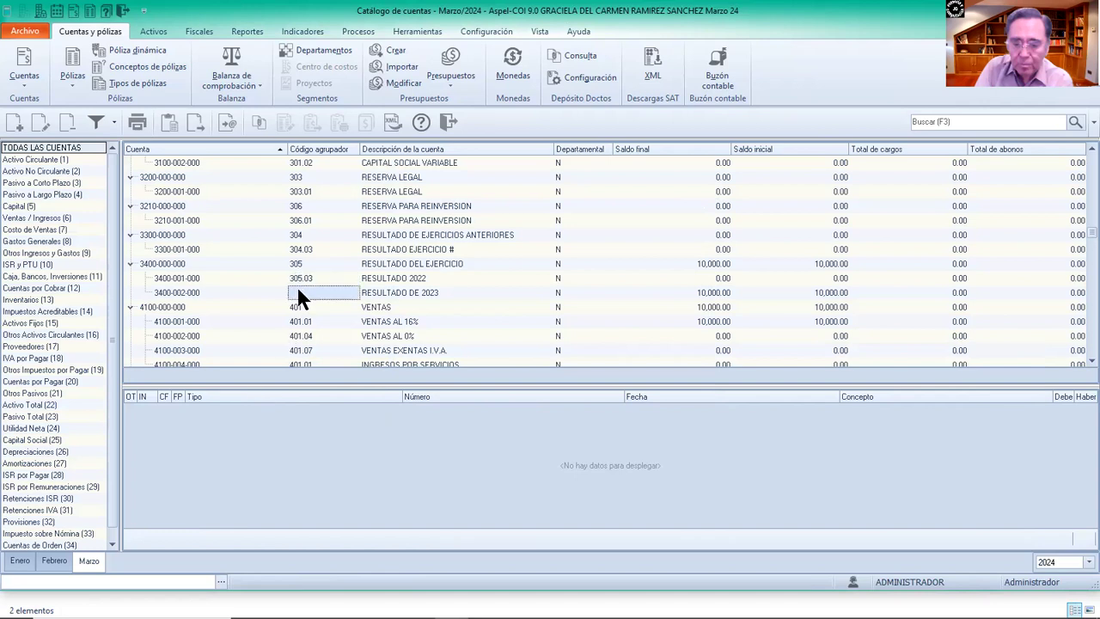
pyautogui.doubleClick(298, 292)
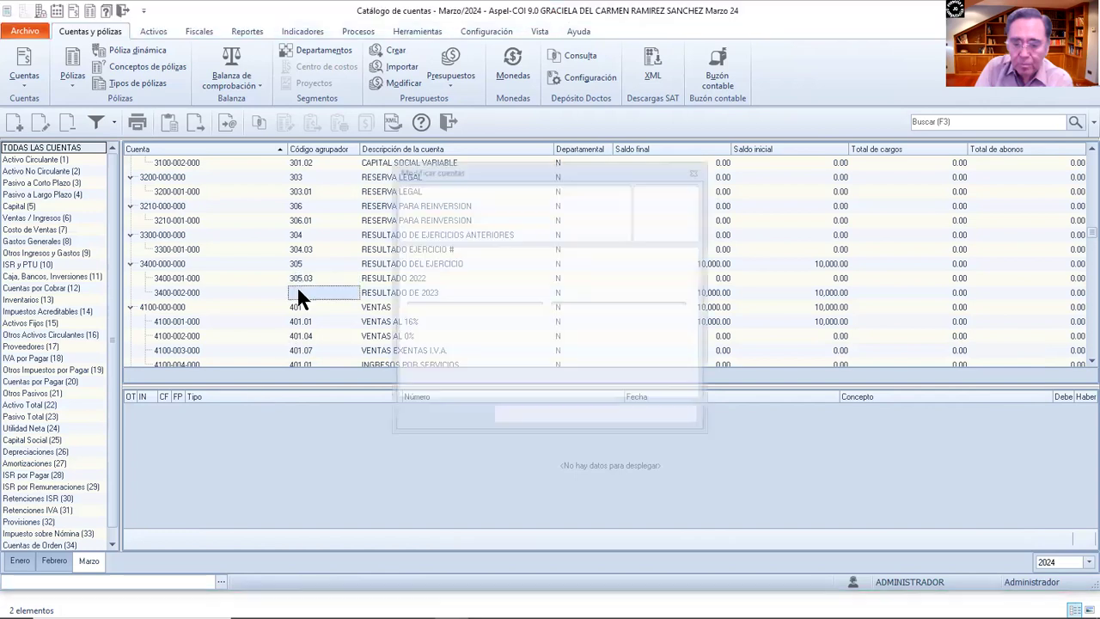
pyautogui.click(559, 258)
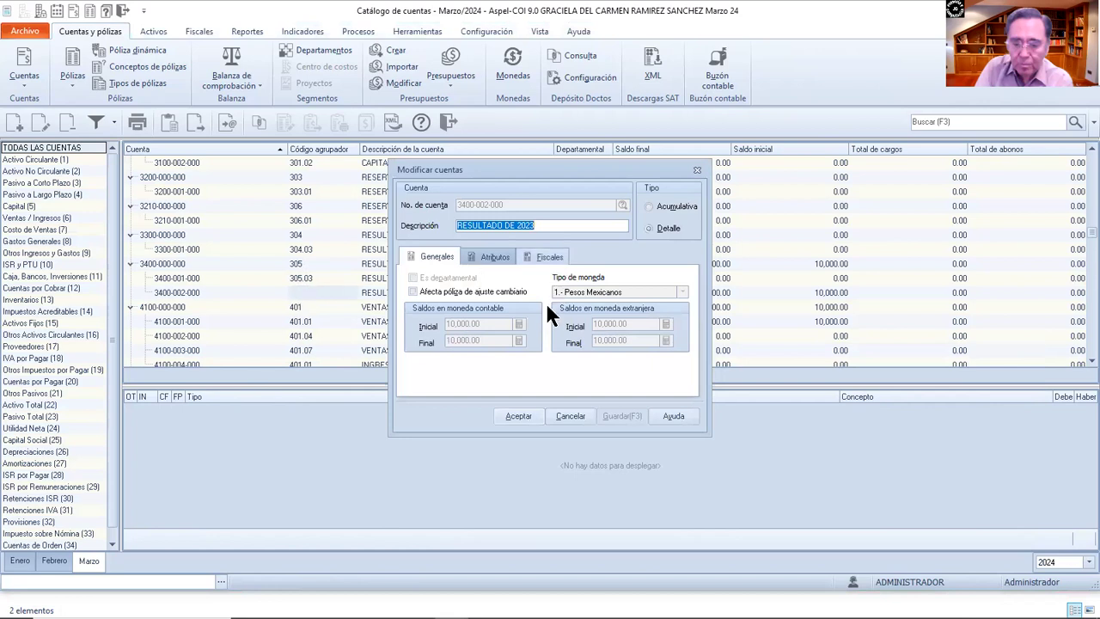
# Step: Try to enter 305.03 as the RFC of the RESULTADO DE 2023 account
pyautogui.click(514, 308)
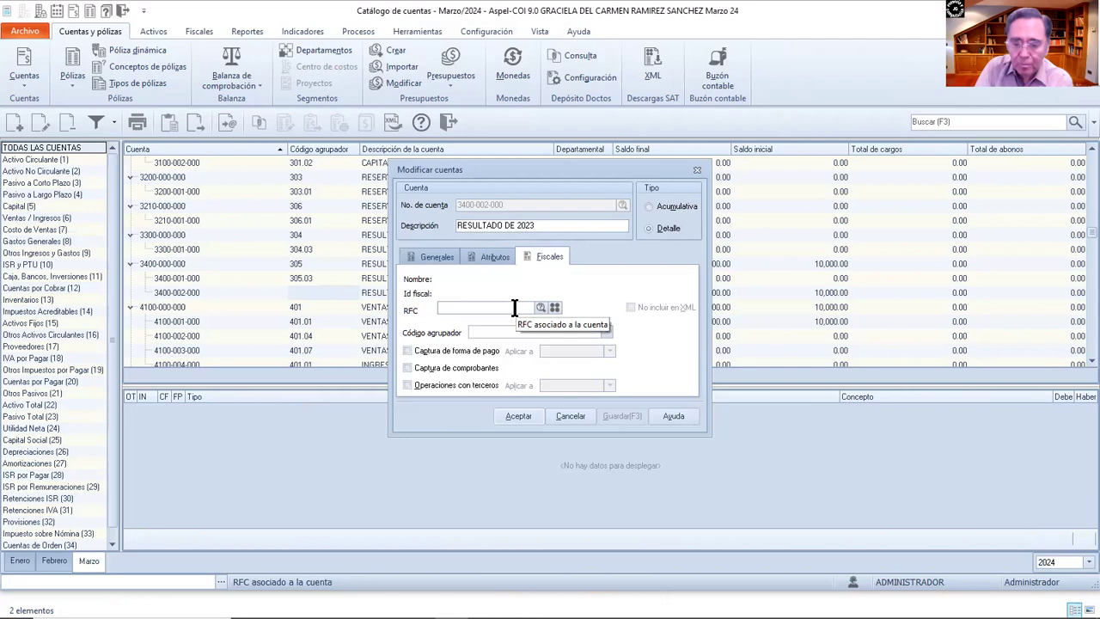
pyautogui.write('30')
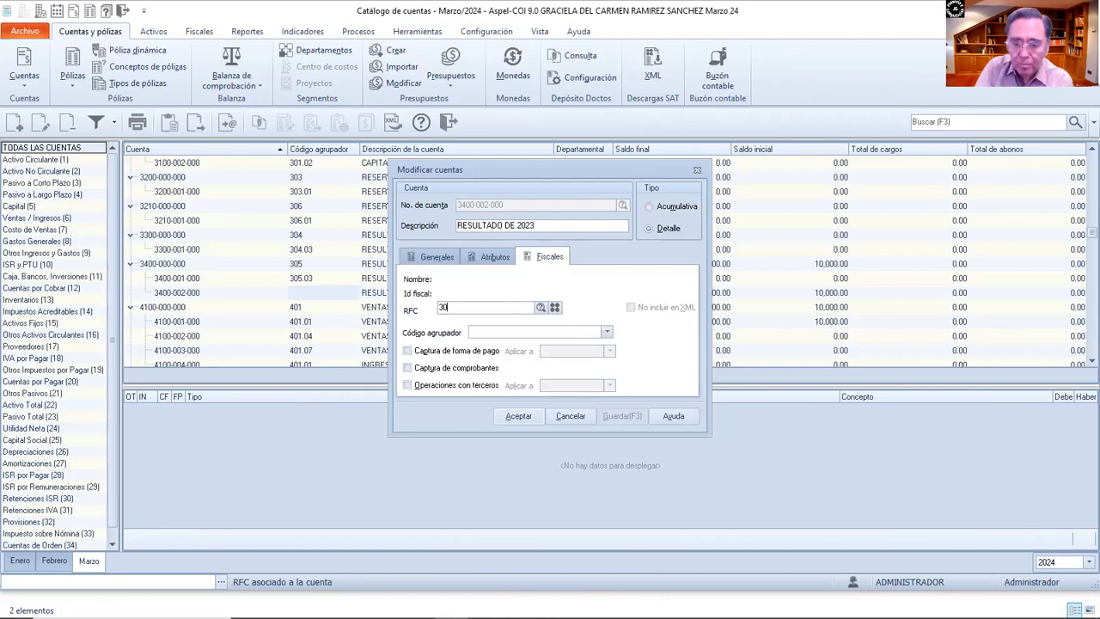
pyautogui.write('5.01')
pyautogui.press('Tab')
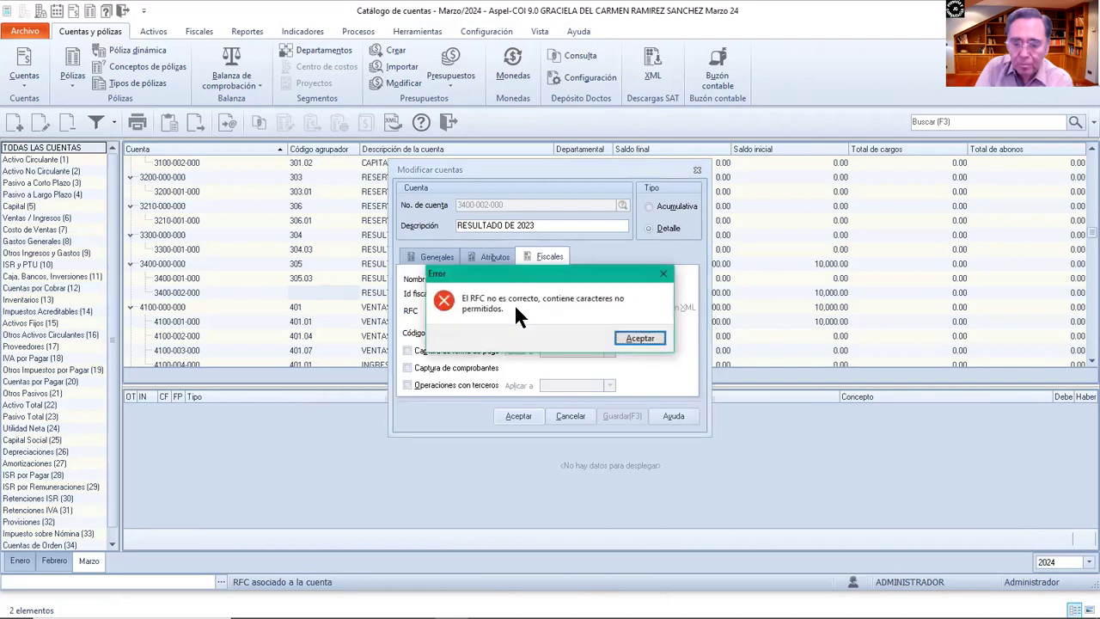
pyautogui.click(632, 337)
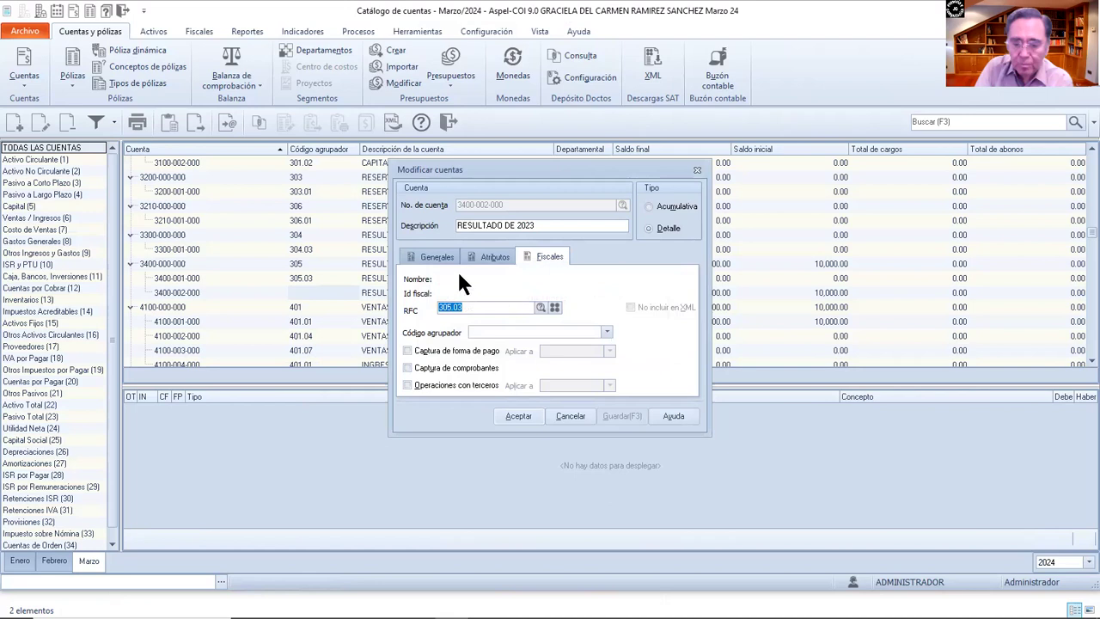
# Step: Try to register 305.03 as a new RFC and save the RESULTADO DE 2023 account with it
pyautogui.click(521, 333)
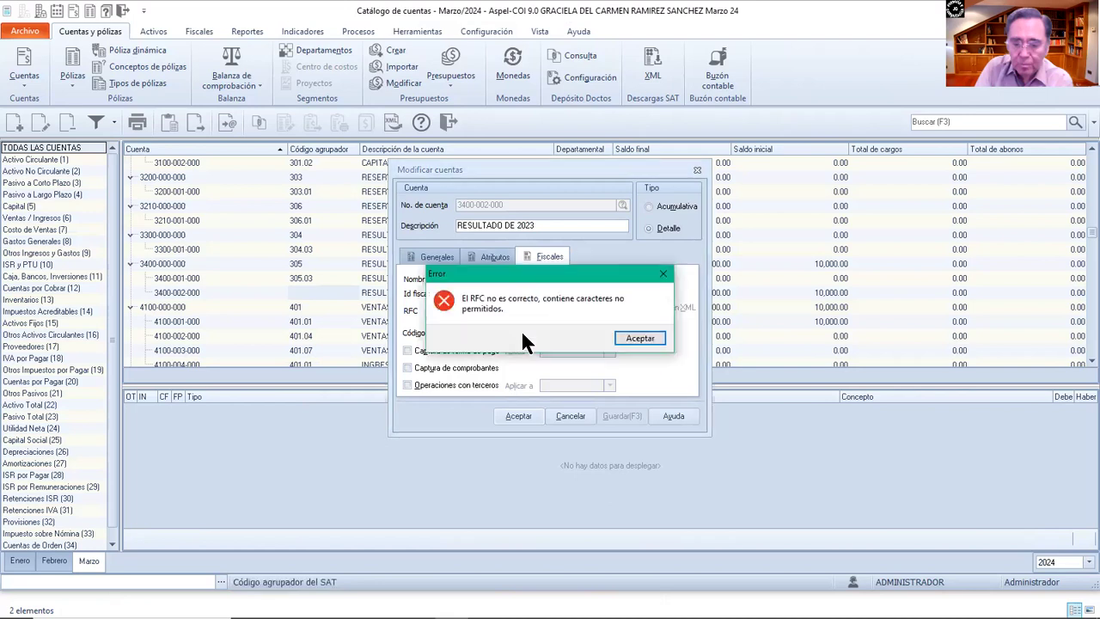
pyautogui.click(629, 337)
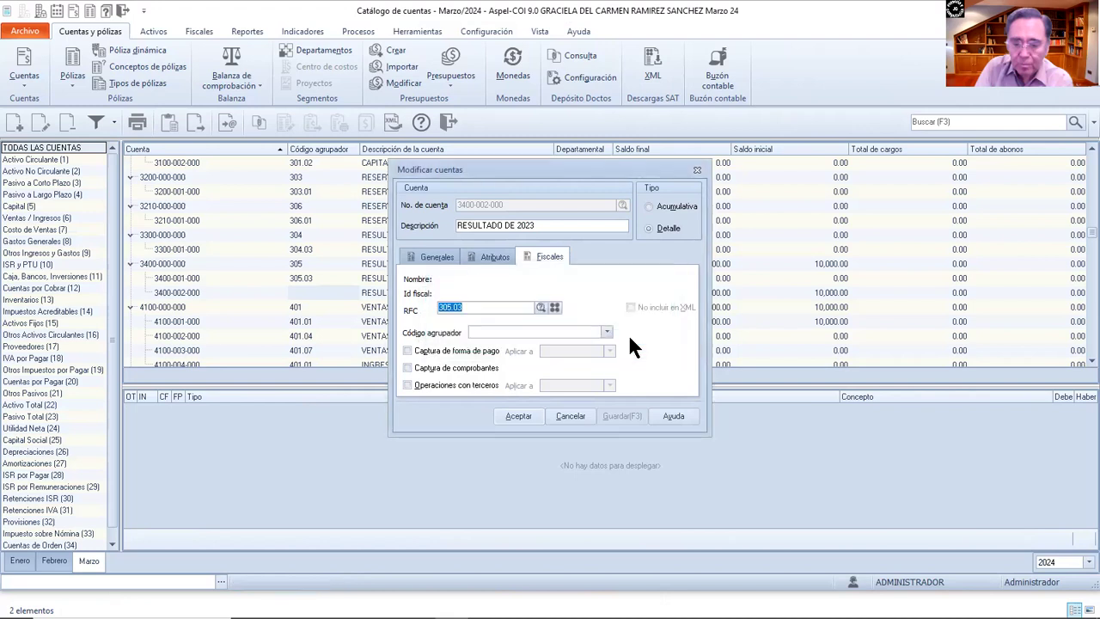
pyautogui.click(555, 306)
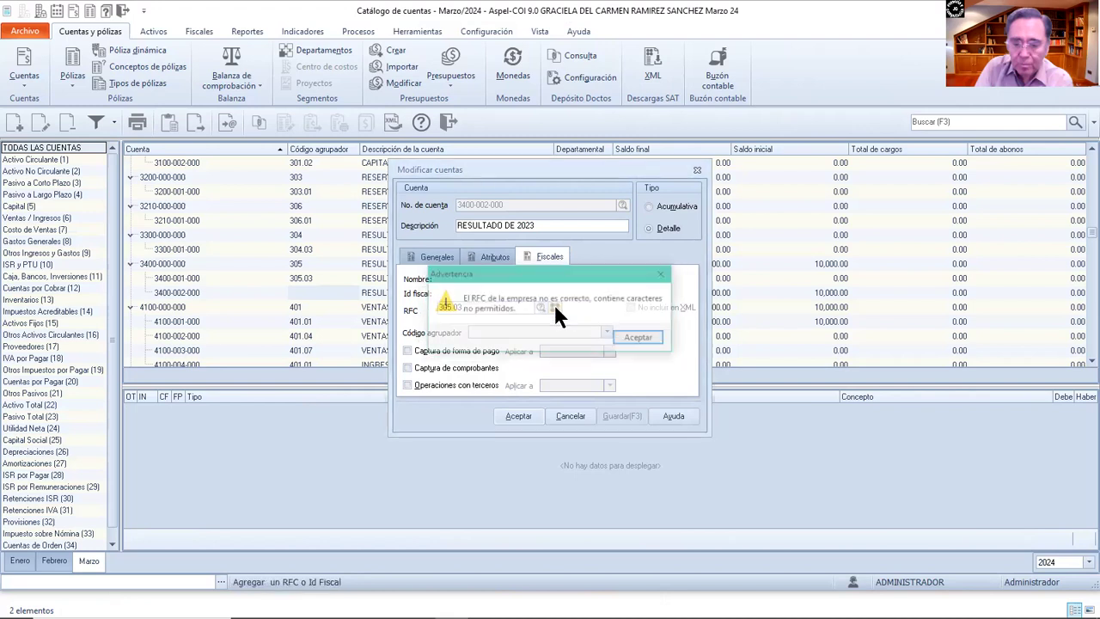
pyautogui.click(637, 335)
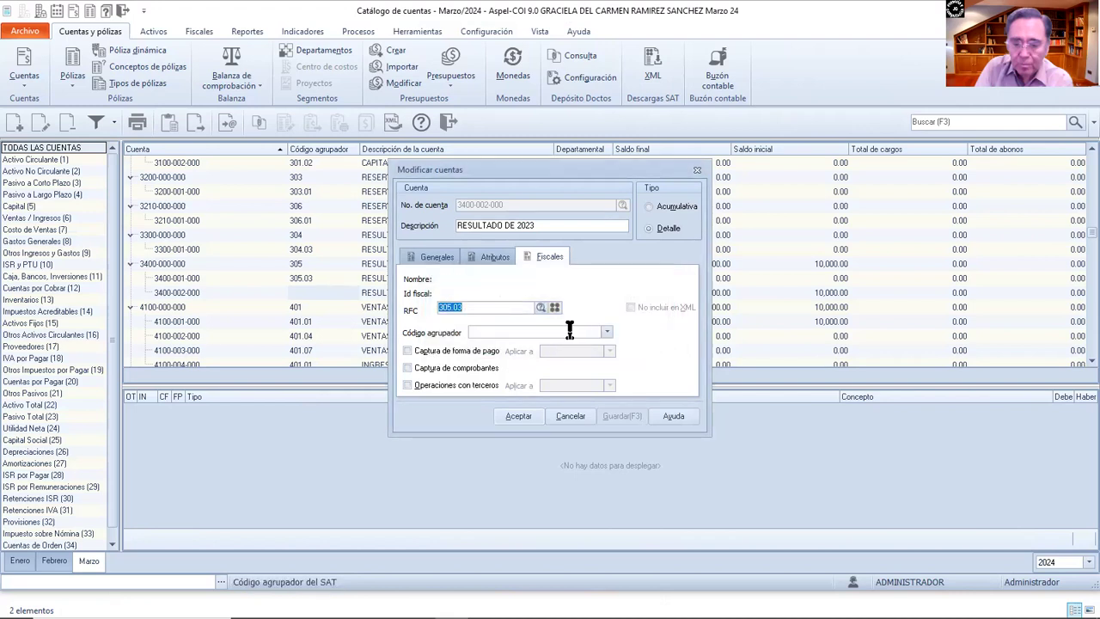
pyautogui.click(525, 414)
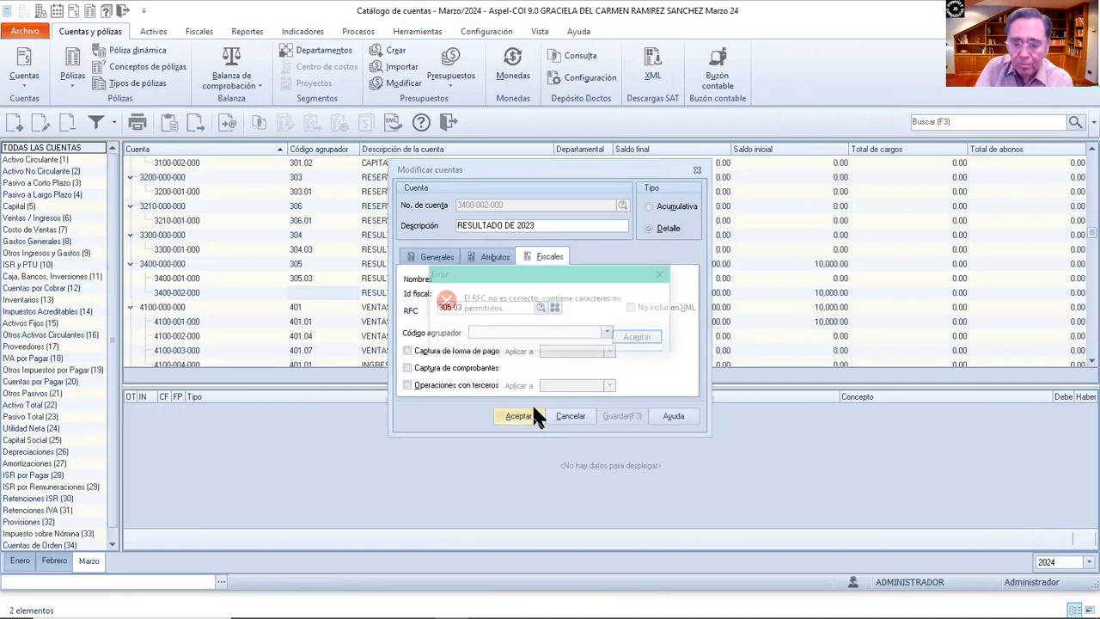
pyautogui.click(638, 337)
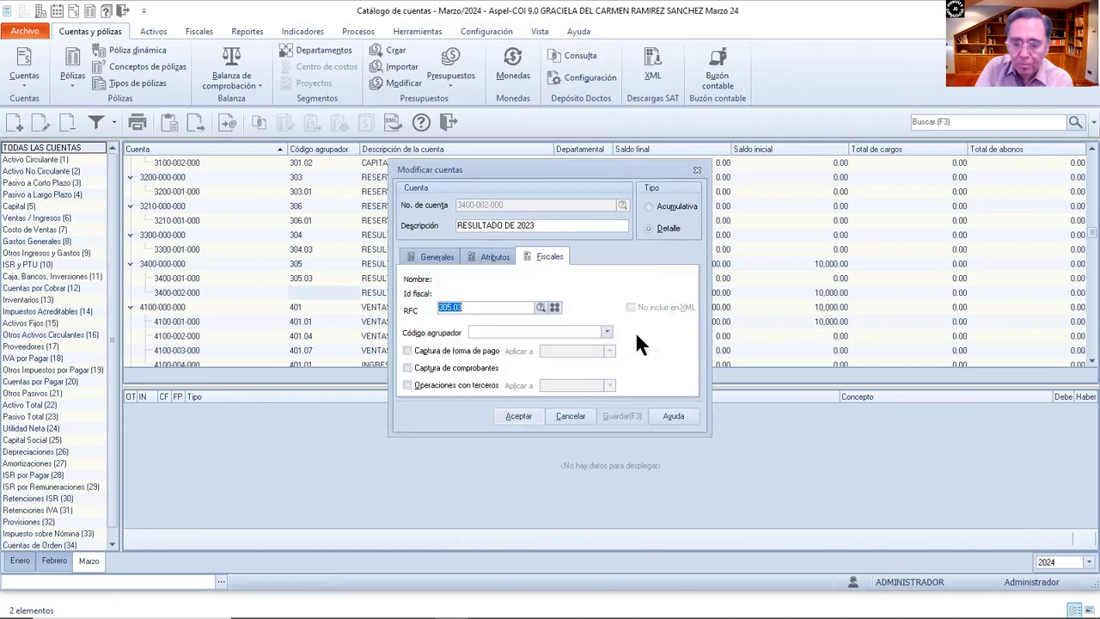
pyautogui.click(554, 308)
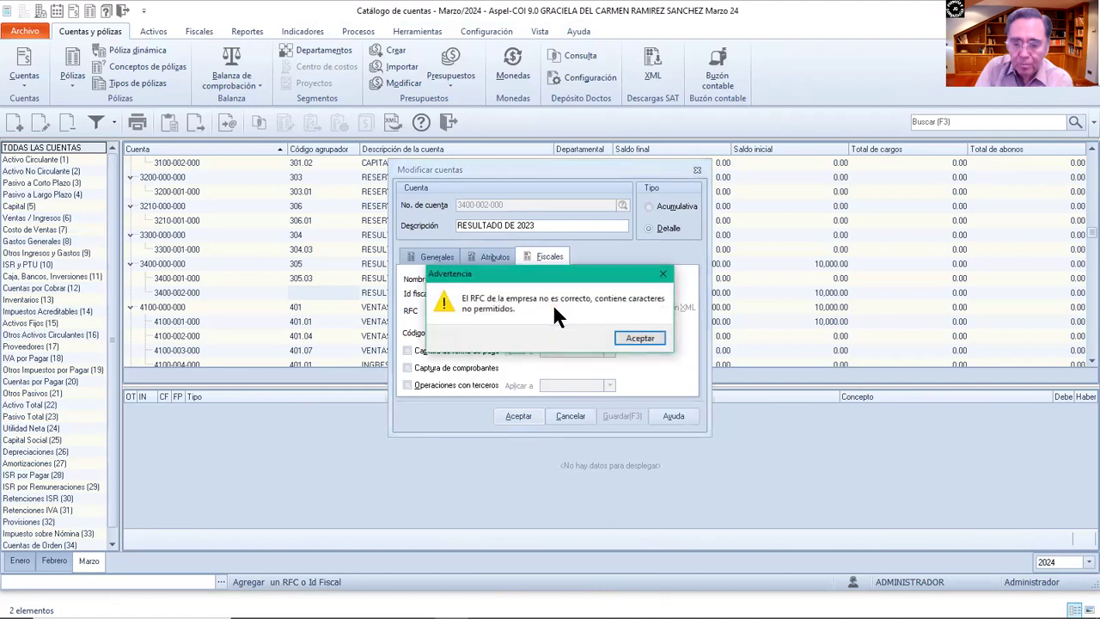
pyautogui.click(640, 337)
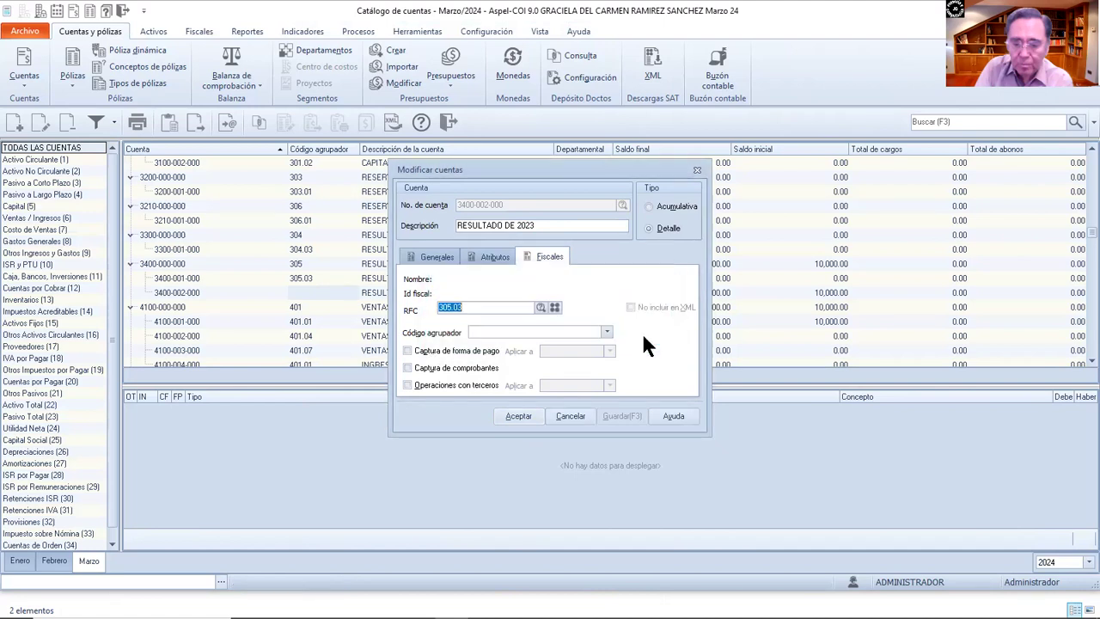
# Step: Try again to register 305.03 as a new RFC, cancel the account modification and close the account catalog
pyautogui.click(555, 308)
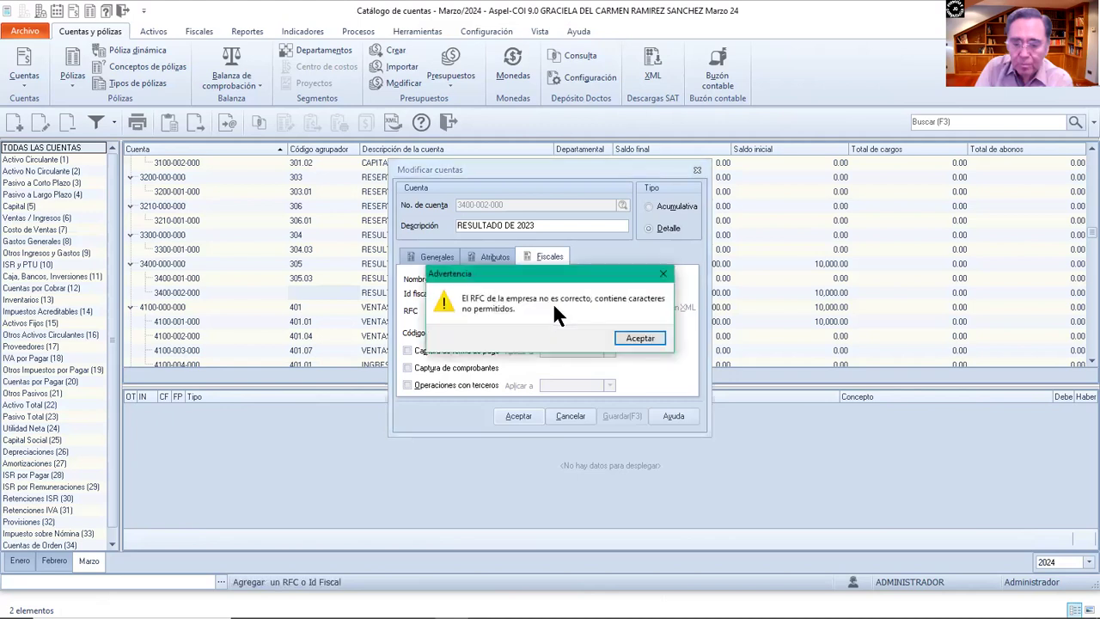
pyautogui.click(640, 338)
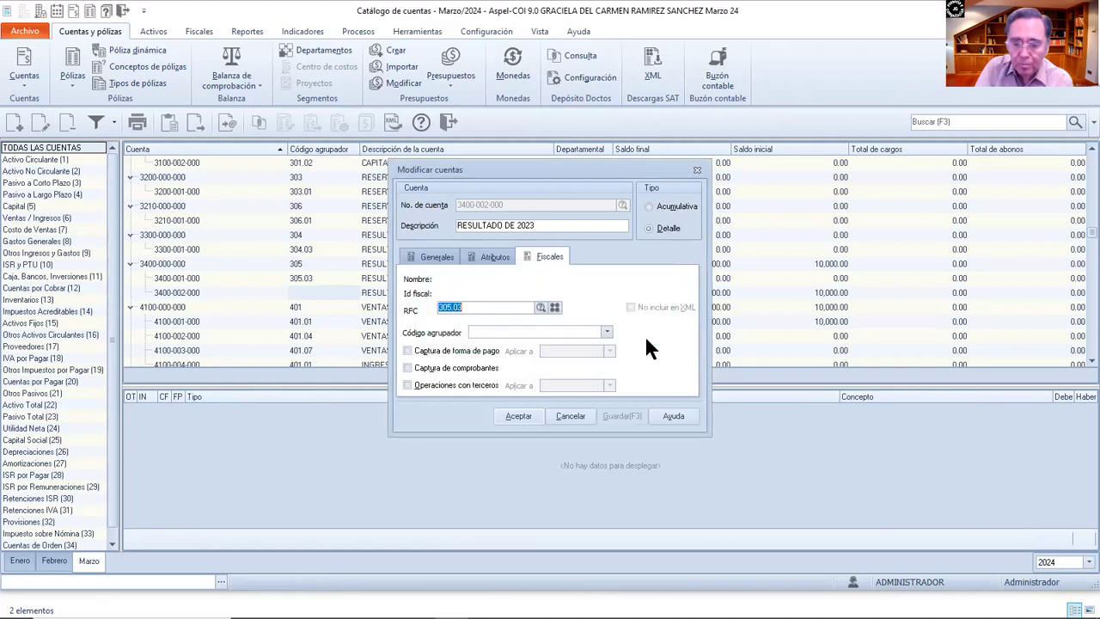
pyautogui.click(572, 416)
pyautogui.click(447, 123)
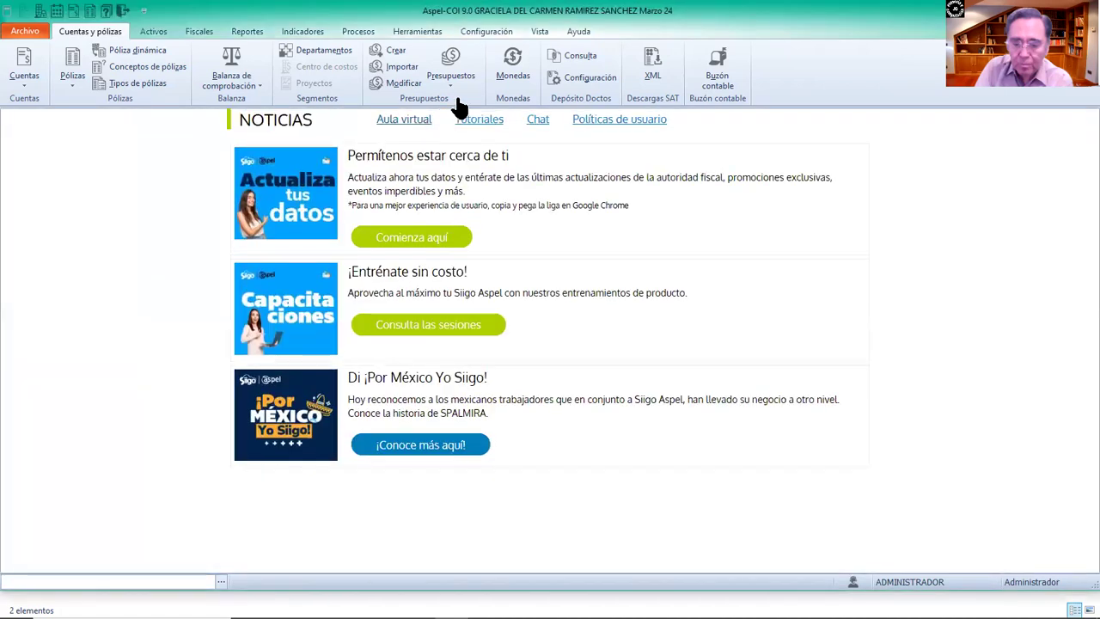
# Step: Remove the two hyphens from the company's RFC in the system parameters and save the change
pyautogui.click(486, 31)
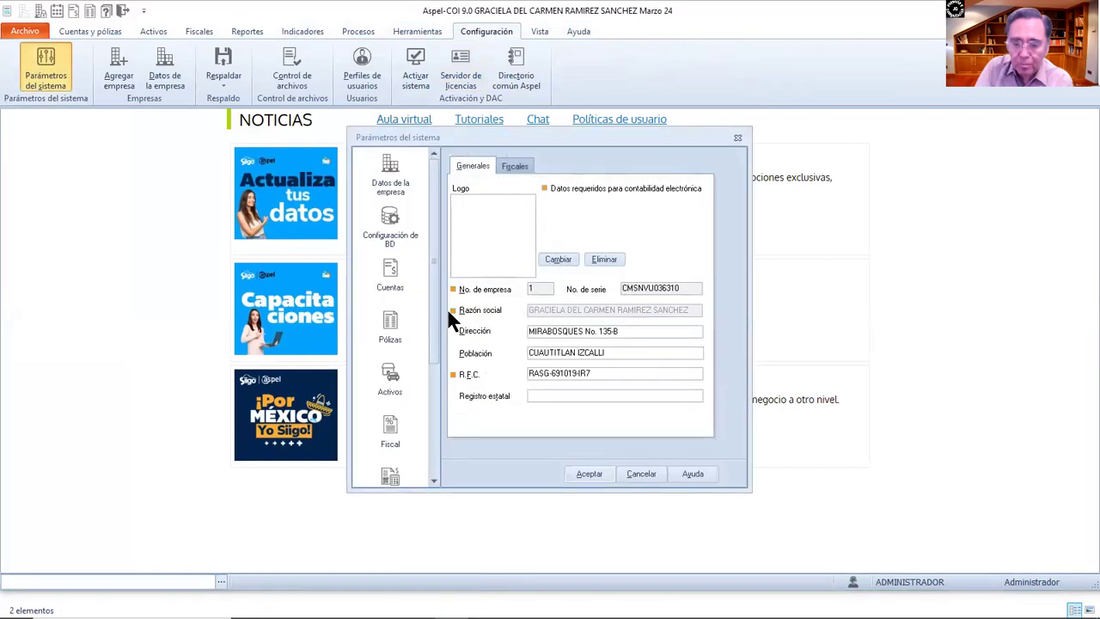
pyautogui.click(550, 374)
pyautogui.press('Delete')
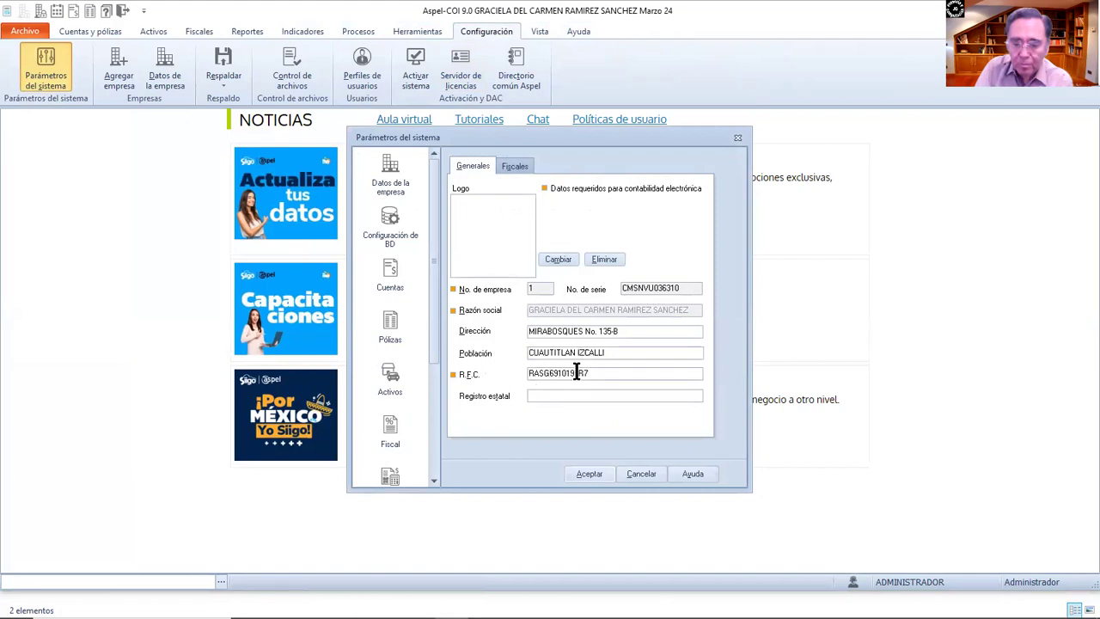
pyautogui.press('Right')
pyautogui.press('Right')
pyautogui.press('Right')
pyautogui.press('Right')
pyautogui.press('Right')
pyautogui.press('Right')
pyautogui.press('Delete')
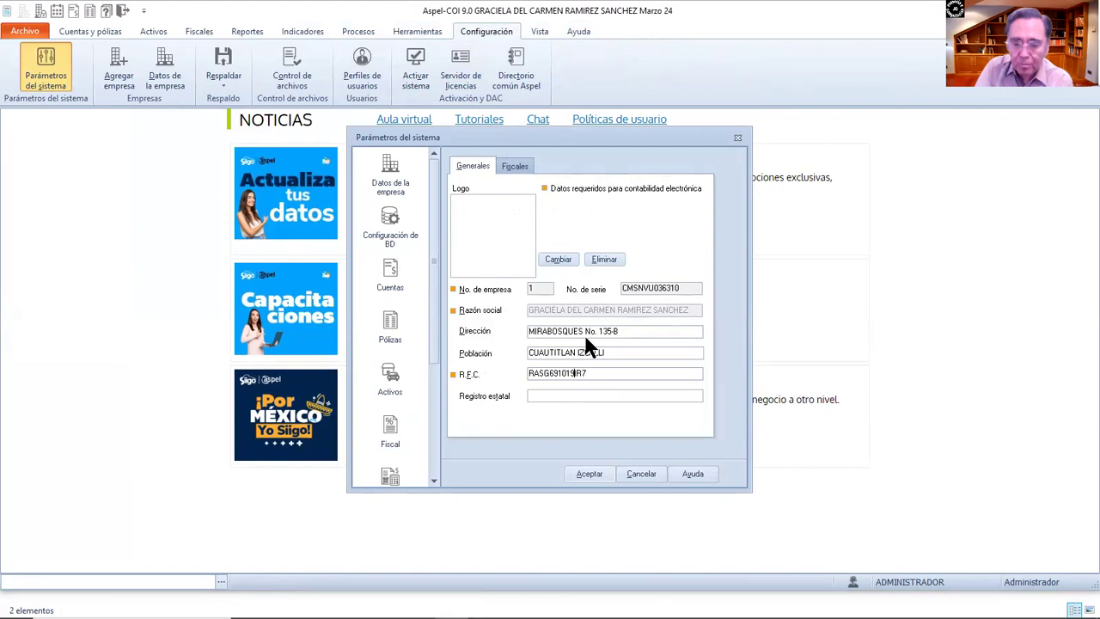
pyautogui.click(582, 474)
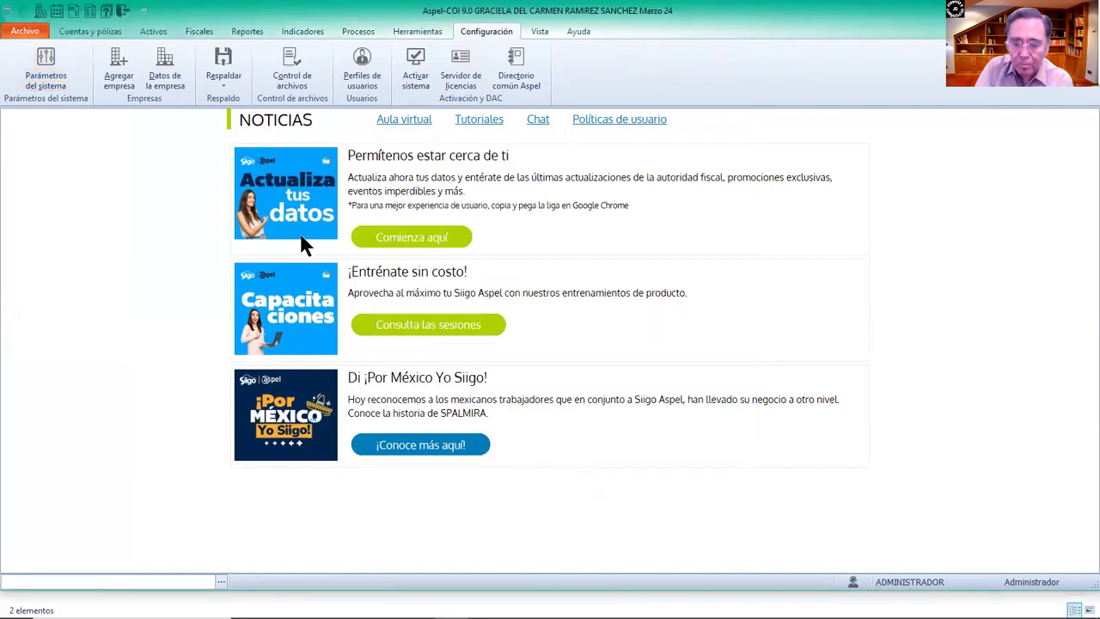
pyautogui.click(86, 32)
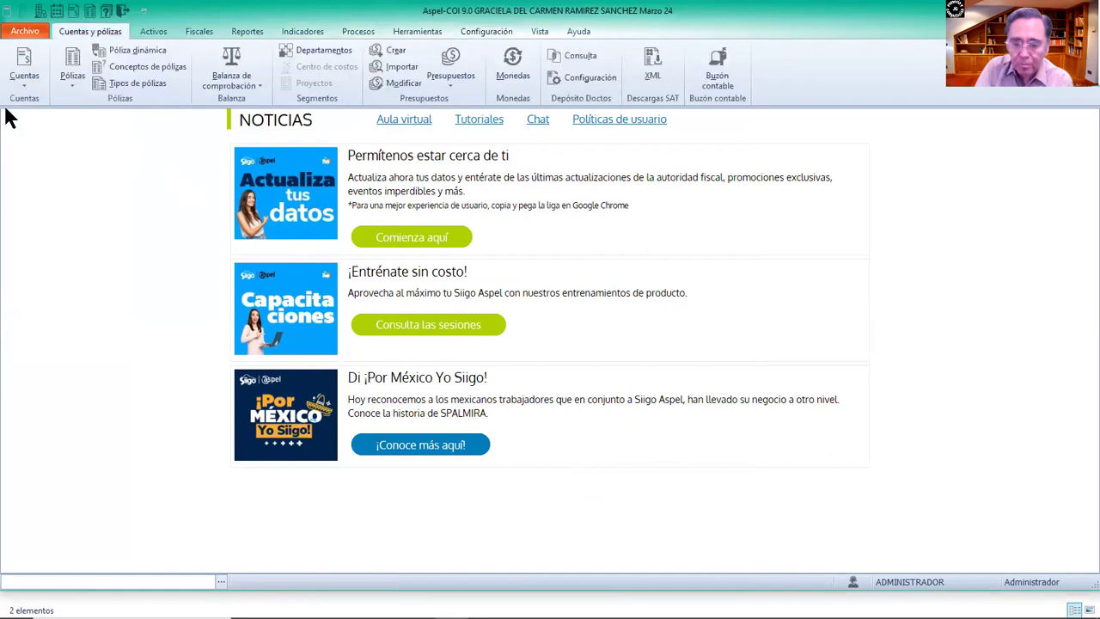
pyautogui.click(24, 64)
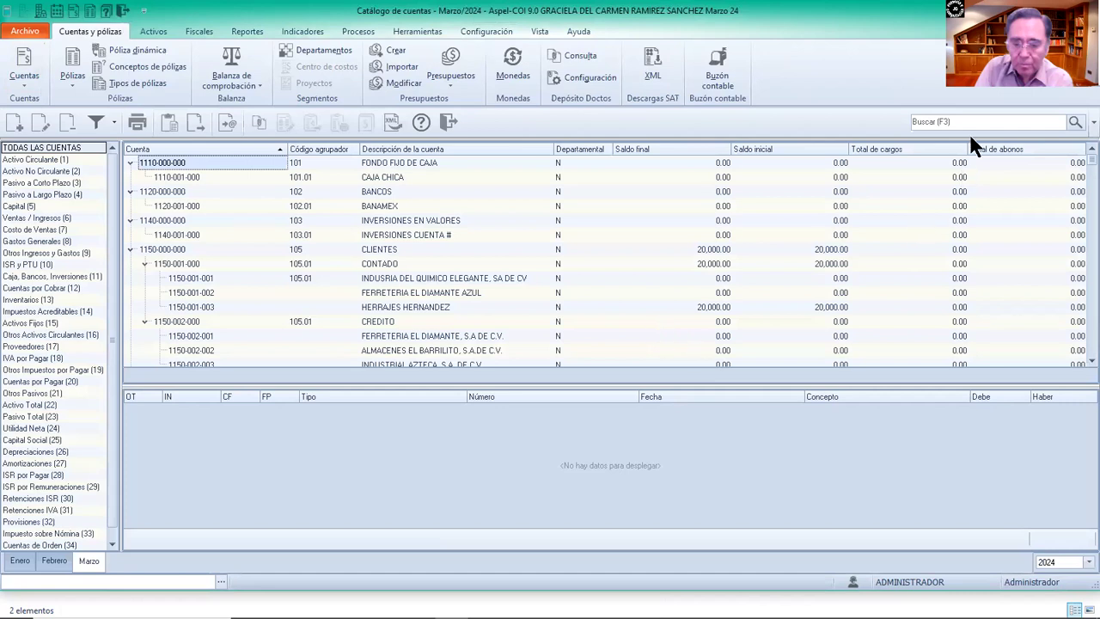
pyautogui.click(975, 124)
pyautogui.write('3')
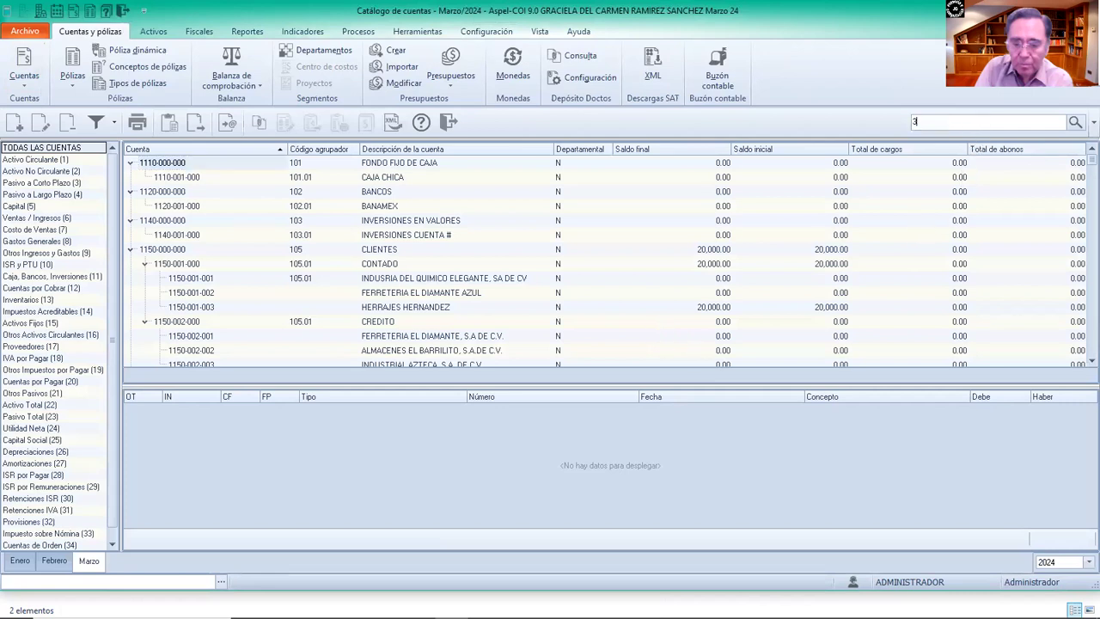
pyautogui.write('400-002-000')
pyautogui.press('Return')
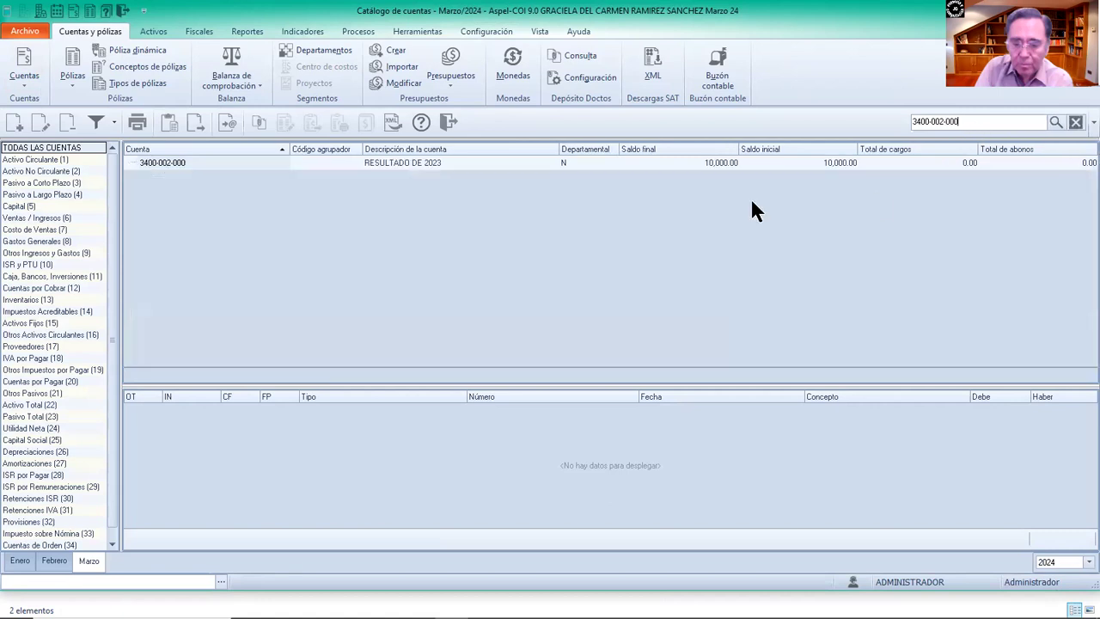
pyautogui.doubleClick(258, 159)
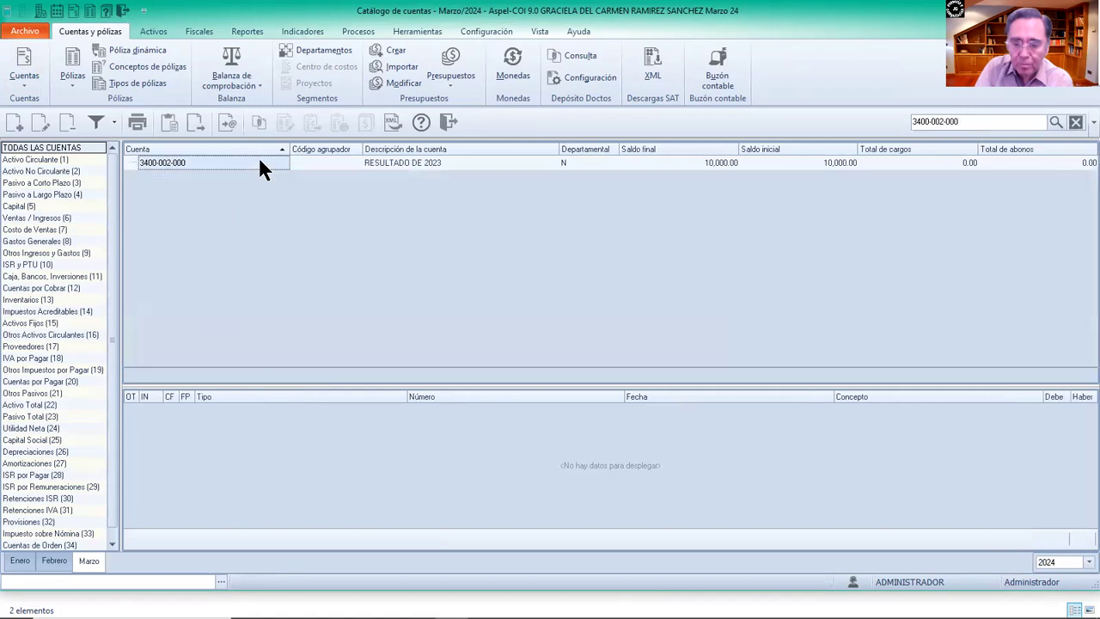
pyautogui.click(554, 258)
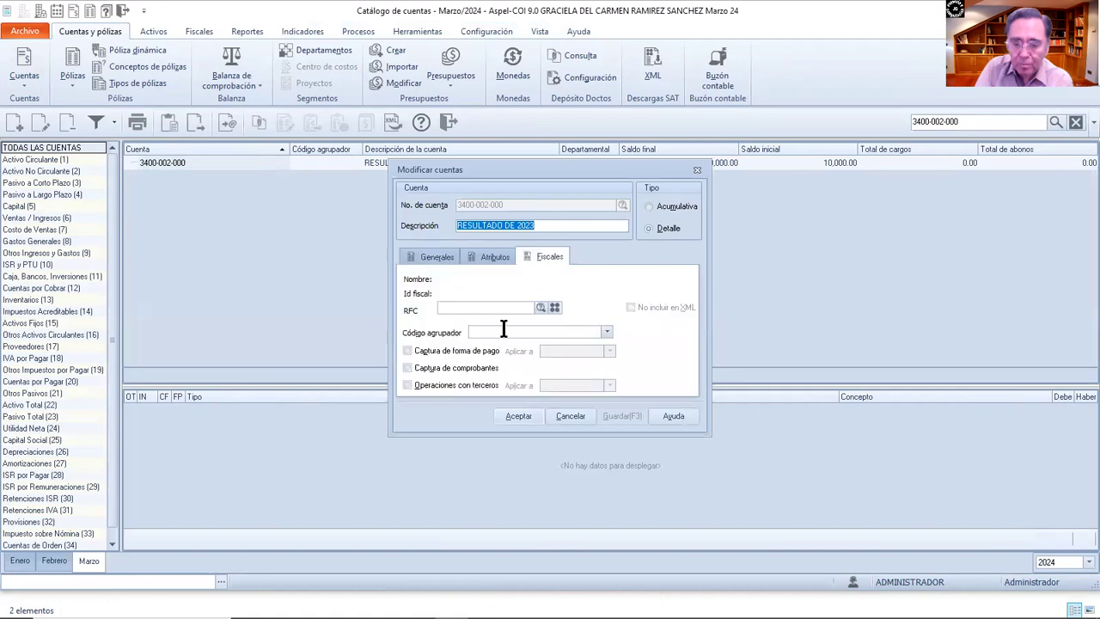
pyautogui.click(513, 331)
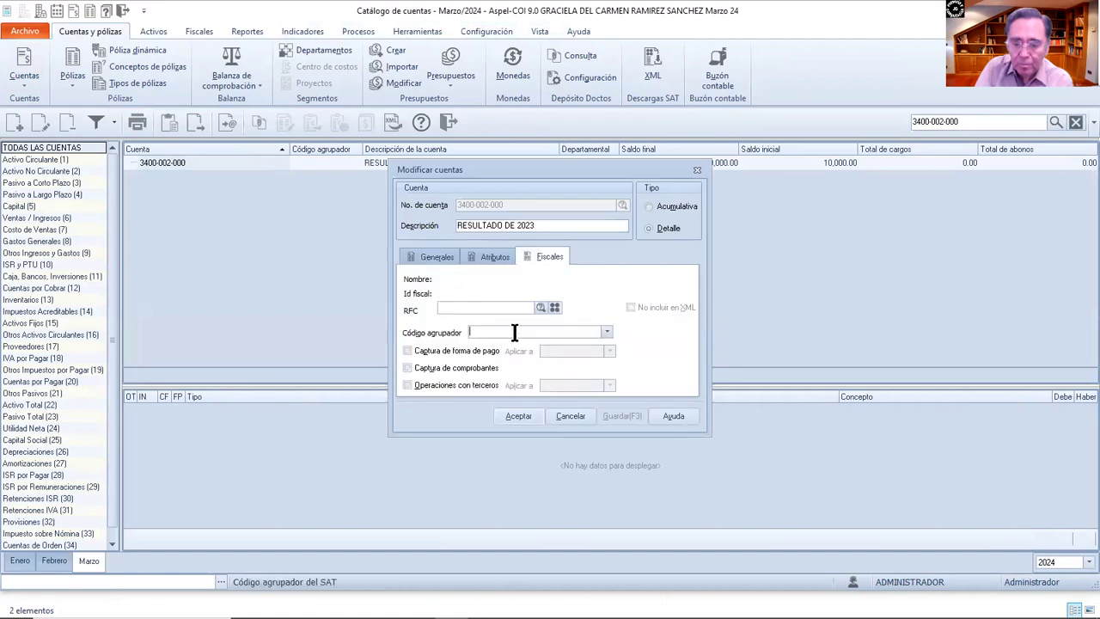
pyautogui.write('305.0')
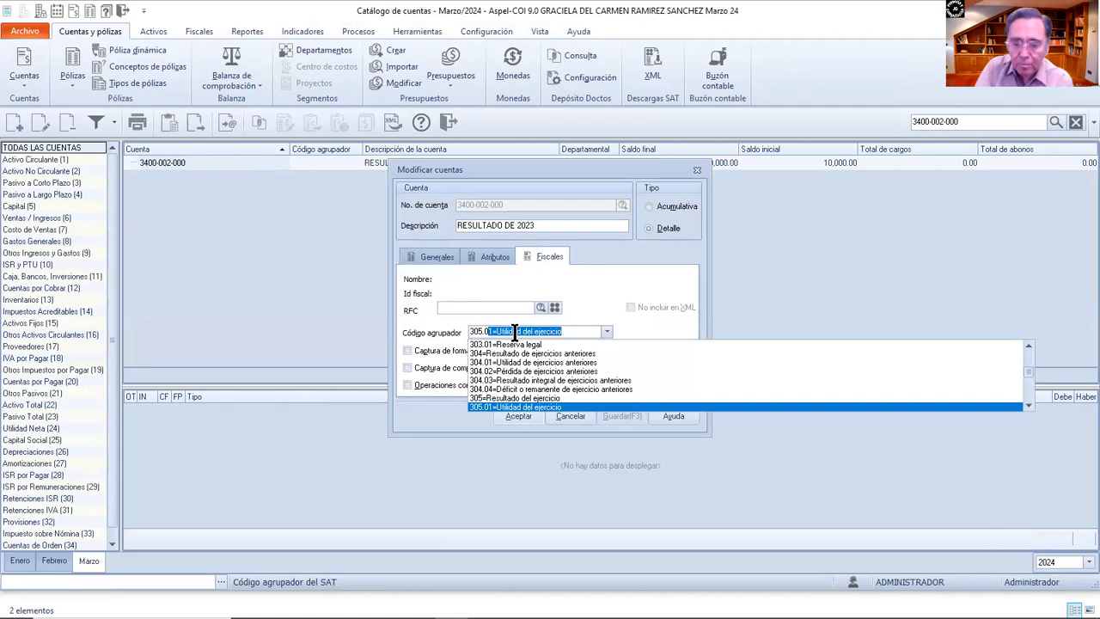
pyautogui.write('3')
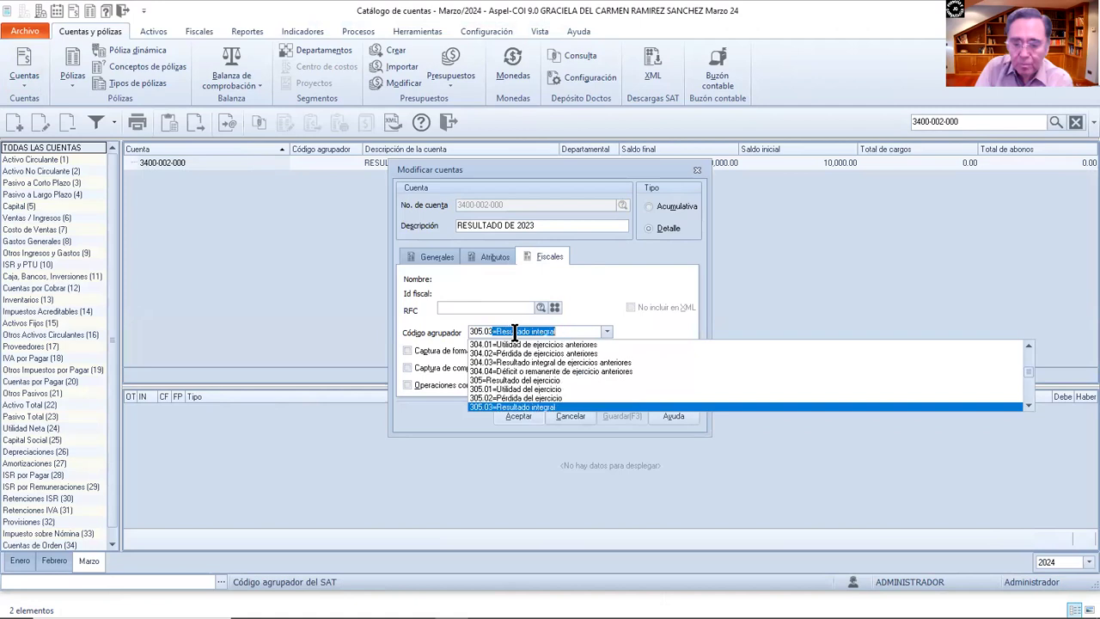
pyautogui.click(512, 406)
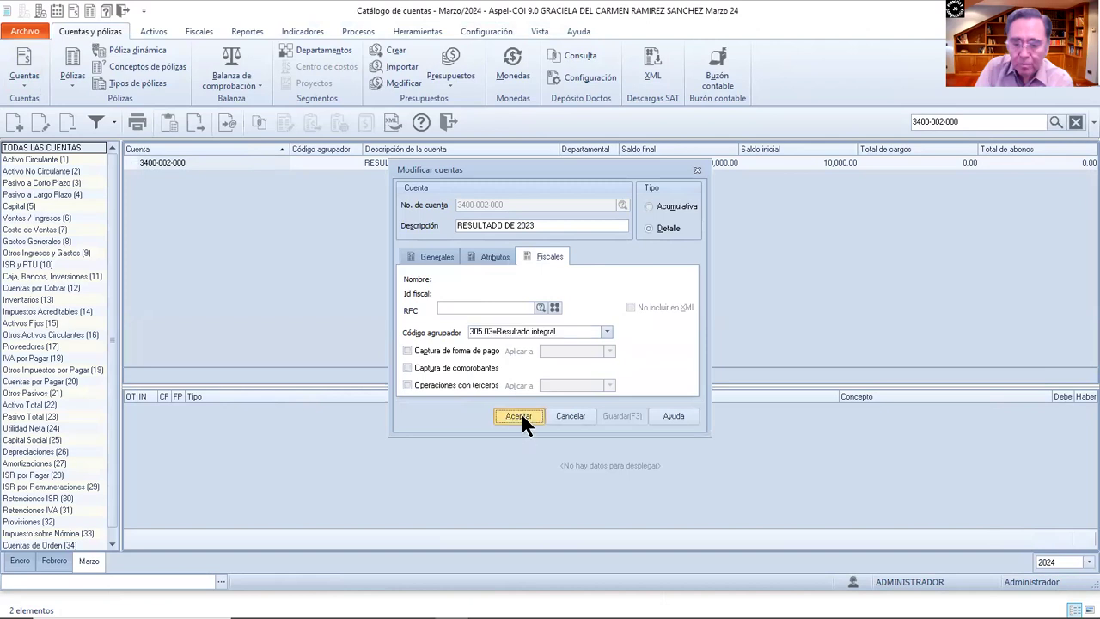
pyautogui.click(520, 415)
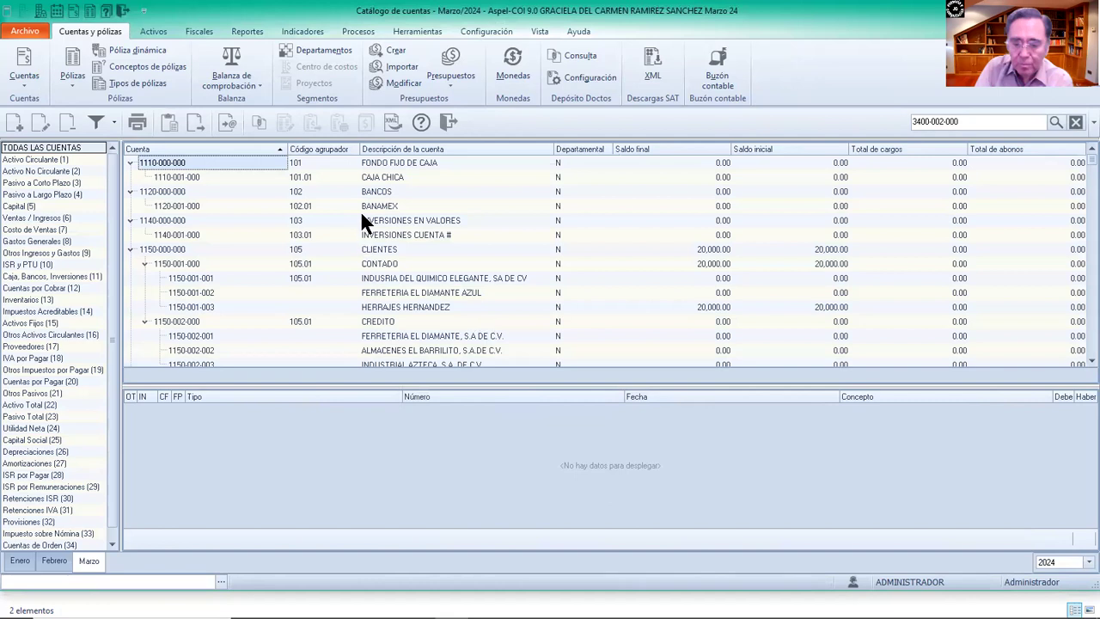
# Step: Generate the March 2024 account catalog XML at level 2.- Sub-cta, overwriting the existing file
pyautogui.click(393, 122)
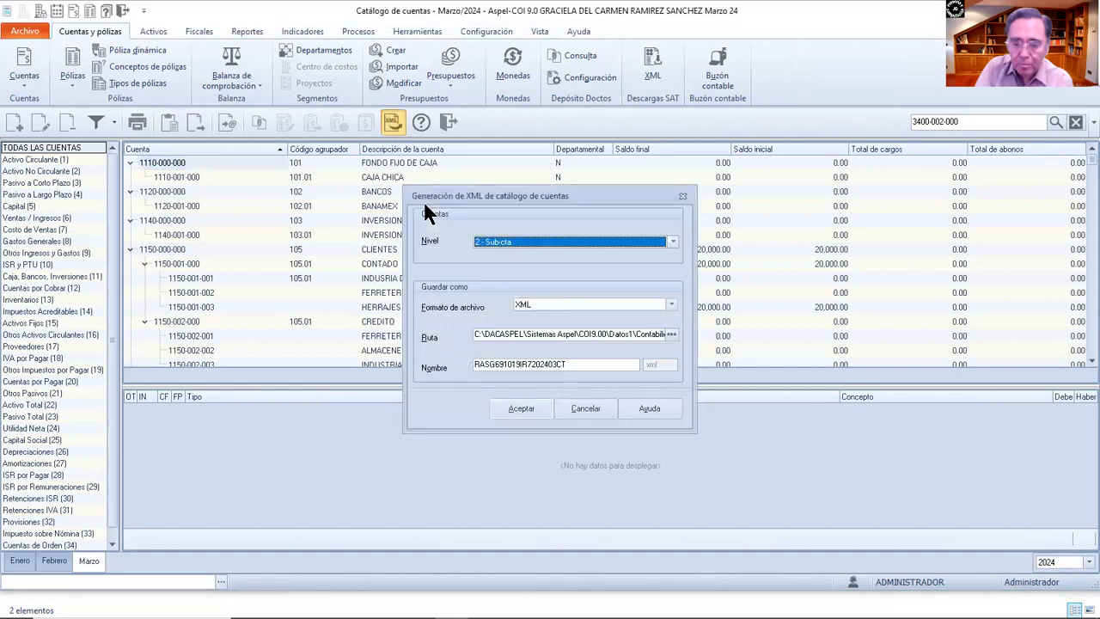
pyautogui.click(532, 406)
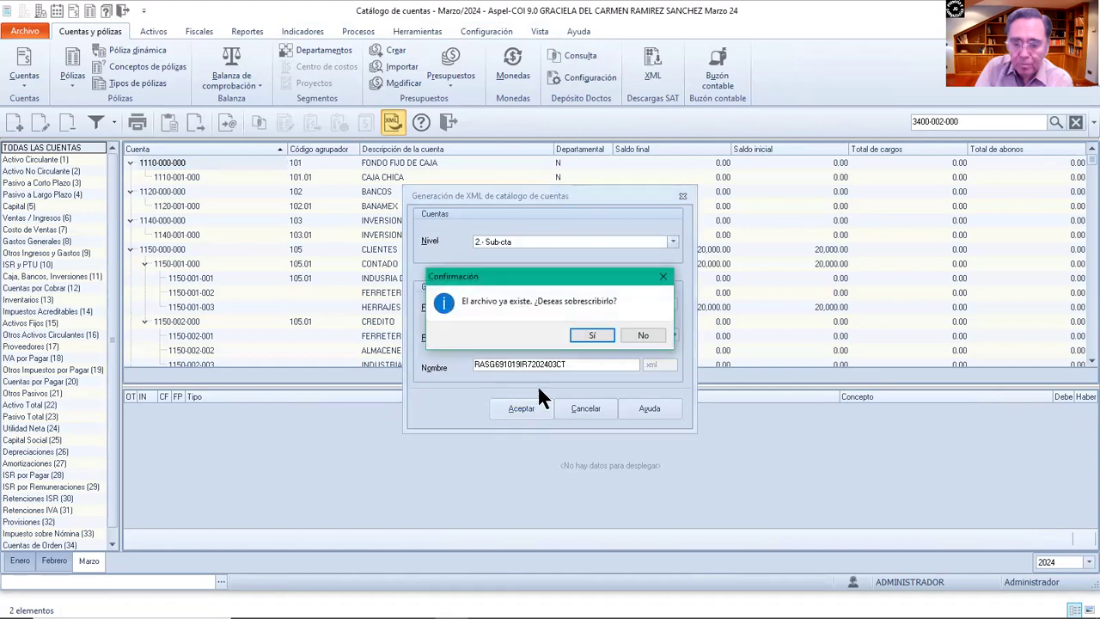
pyautogui.click(590, 336)
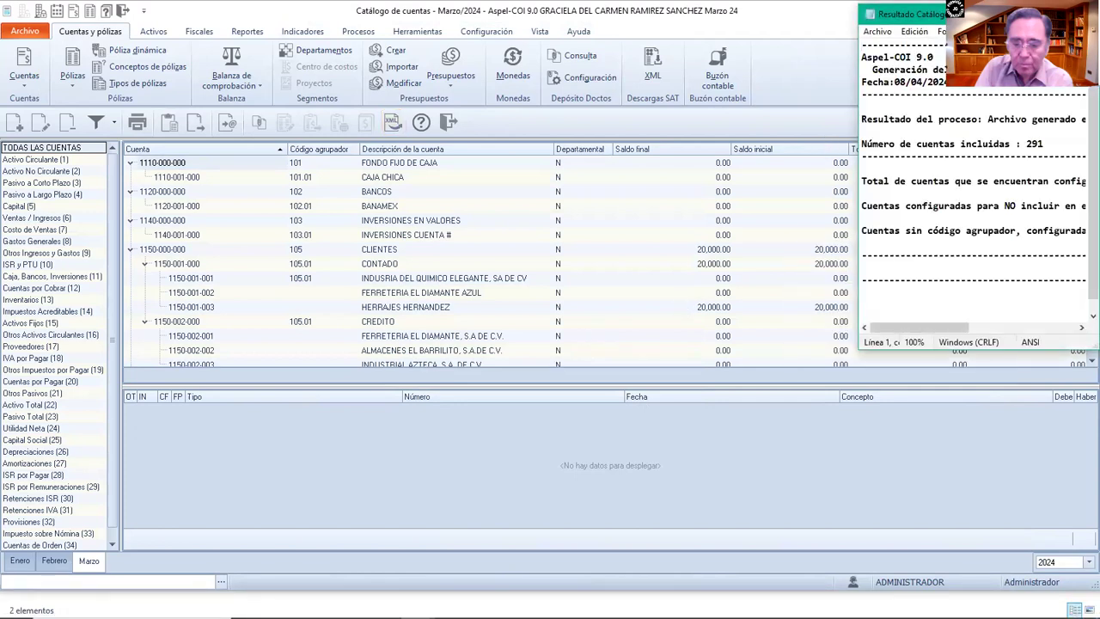
# Step: Enlarge the catalog generation report to review the result and the accounts without grouping code, and close it
pyautogui.moveTo(990, 12); pyautogui.dragTo(536, 52)
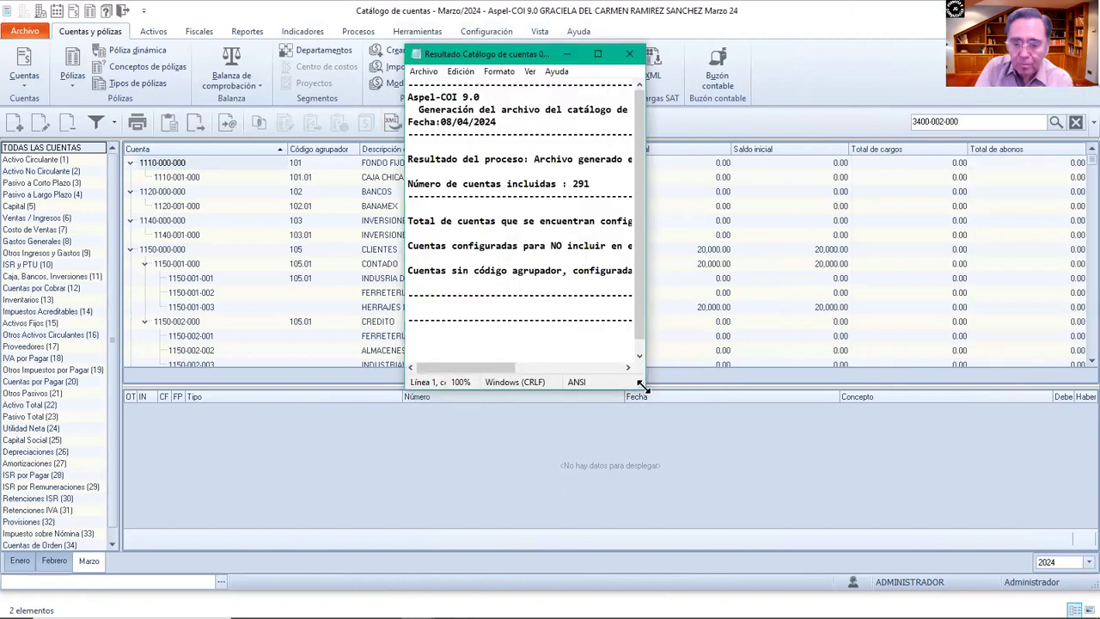
pyautogui.moveTo(643, 387); pyautogui.dragTo(856, 543)
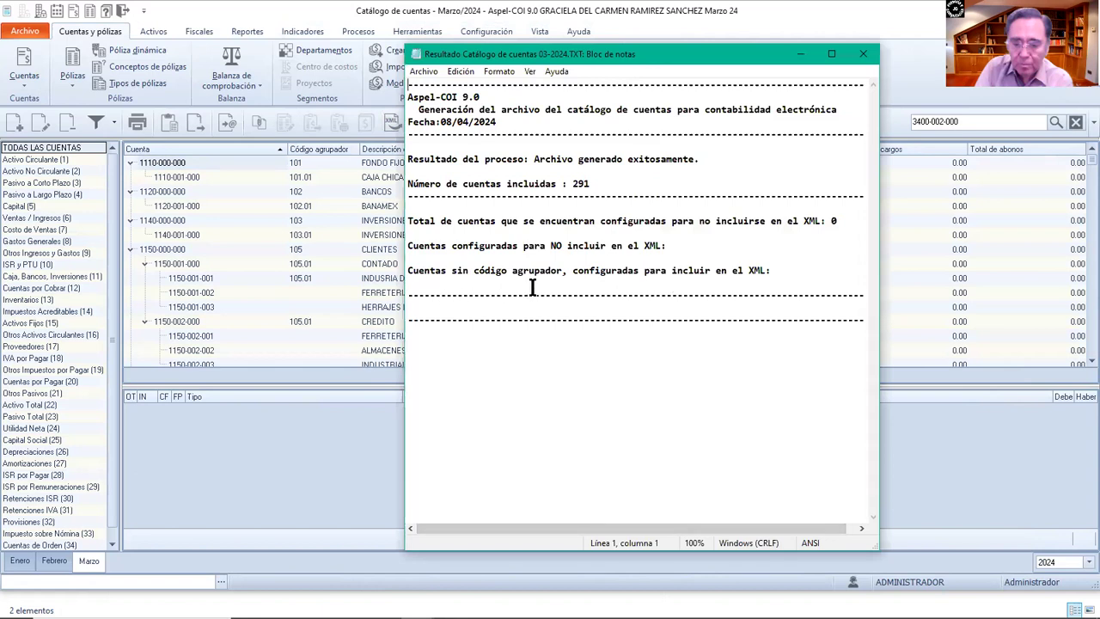
pyautogui.click(864, 55)
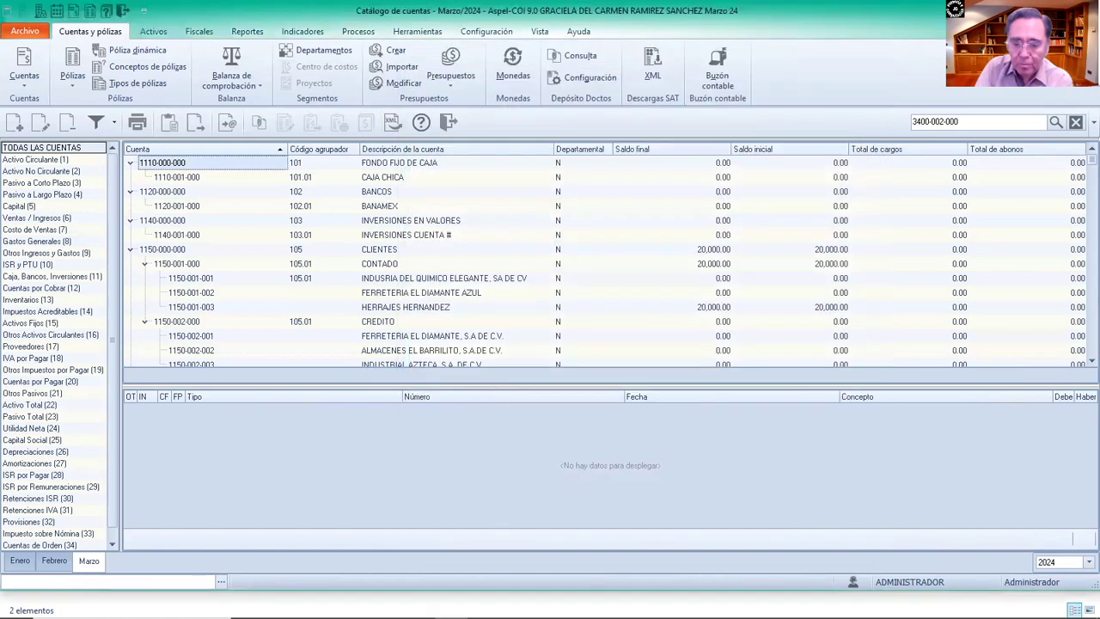
# Step: Switch to File Explorer and open the generated catalog XML from the Contabilidad Electronica folder in a maximized Notepad window
pyautogui.click(248, 605)
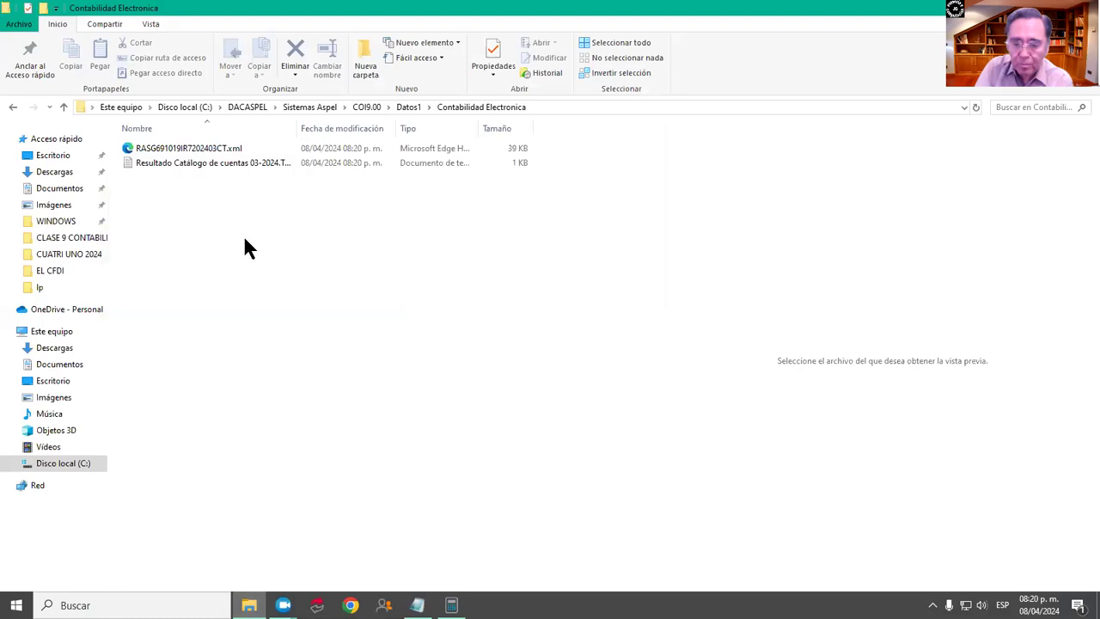
pyautogui.click(184, 151)
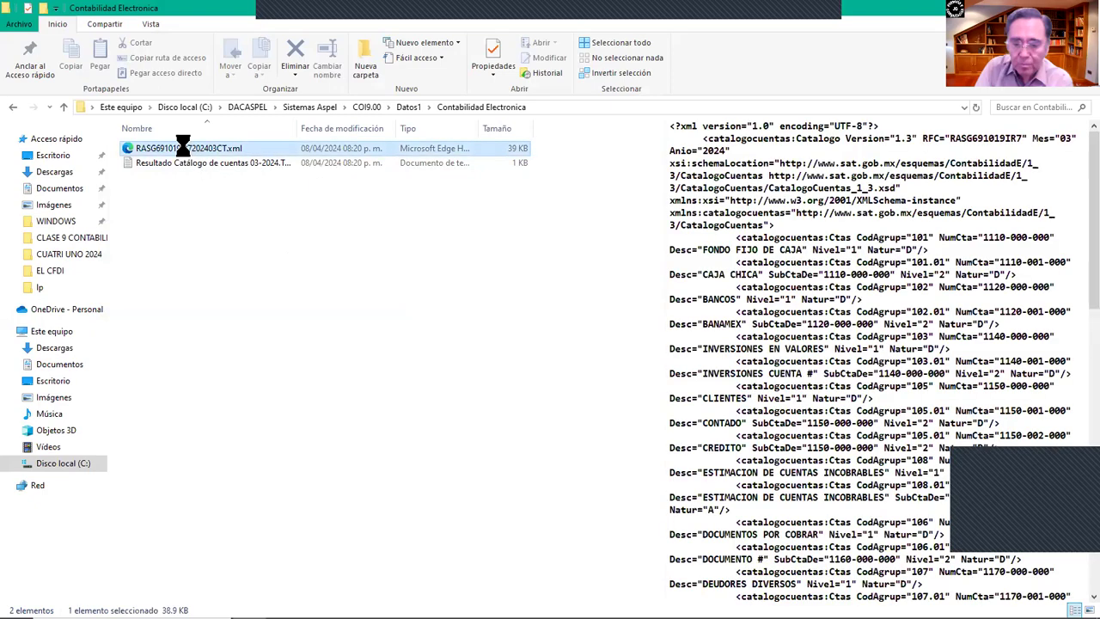
pyautogui.rightClick(183, 151)
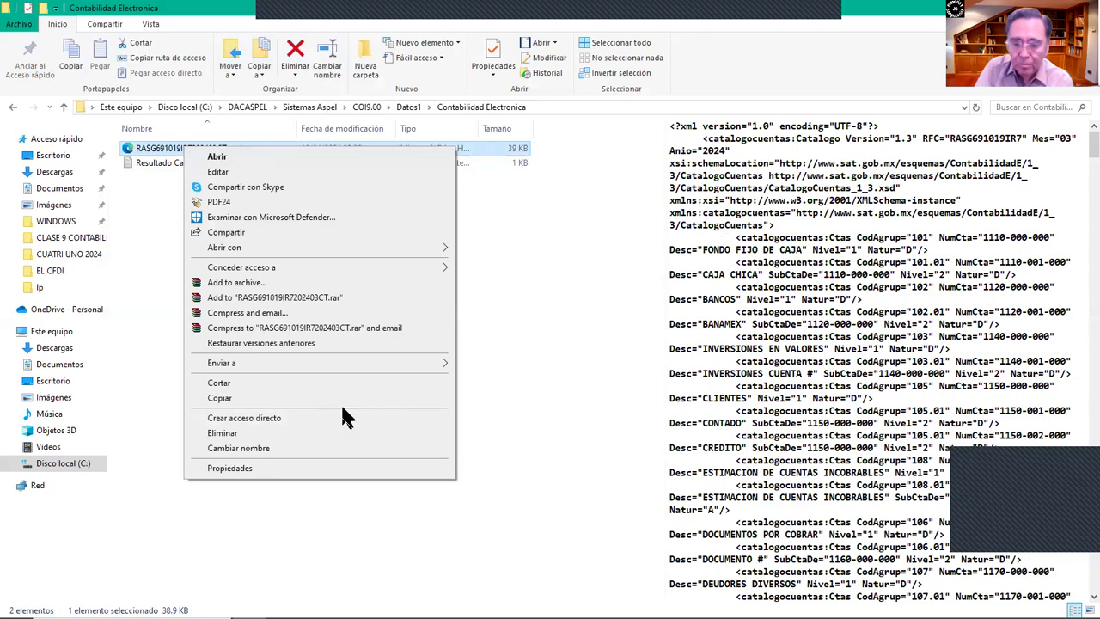
pyautogui.click(249, 172)
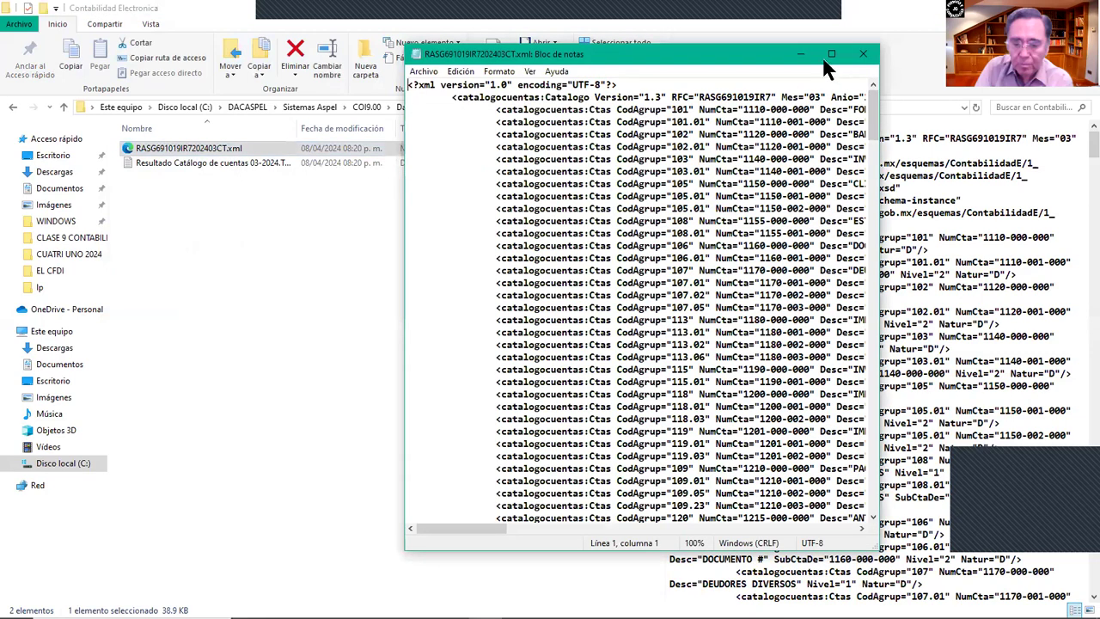
pyautogui.click(832, 58)
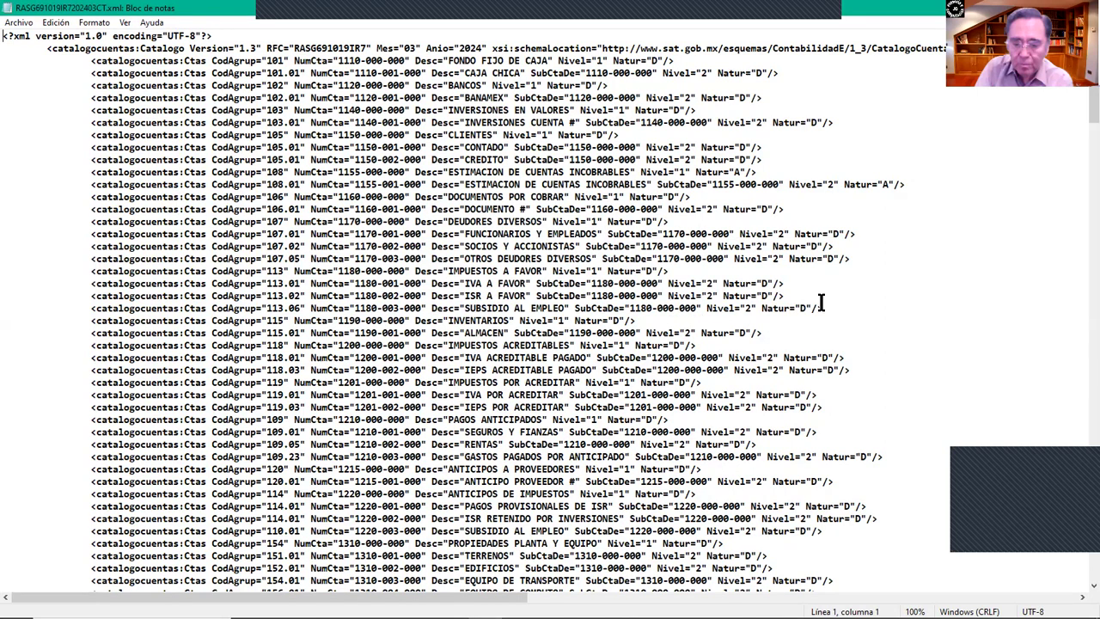
# Step: Examine the grouping codes, account numbers, levels and natures through the end of the catalog XML, and close the file
pyautogui.scroll(-20, 735, 300)
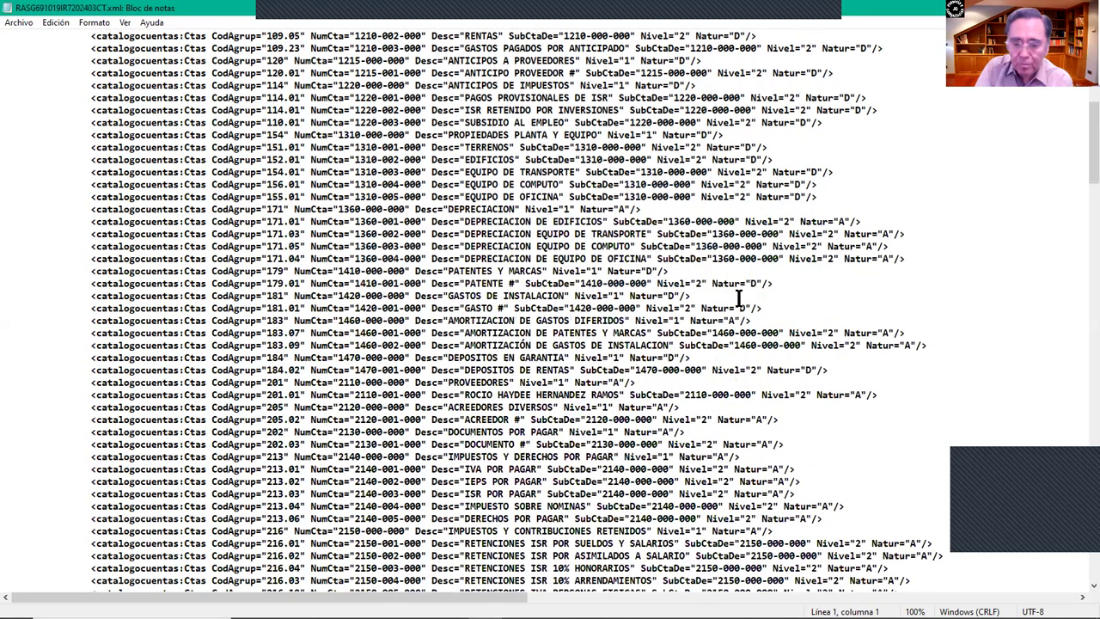
pyautogui.scroll(-20, 735, 301)
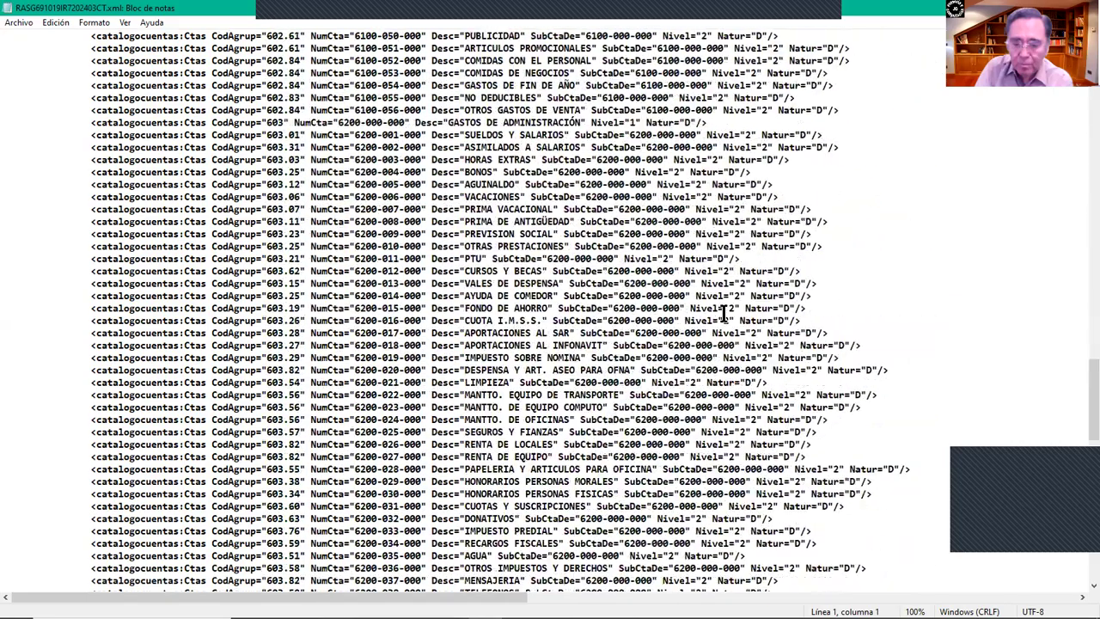
pyautogui.scroll(-11, 724, 314)
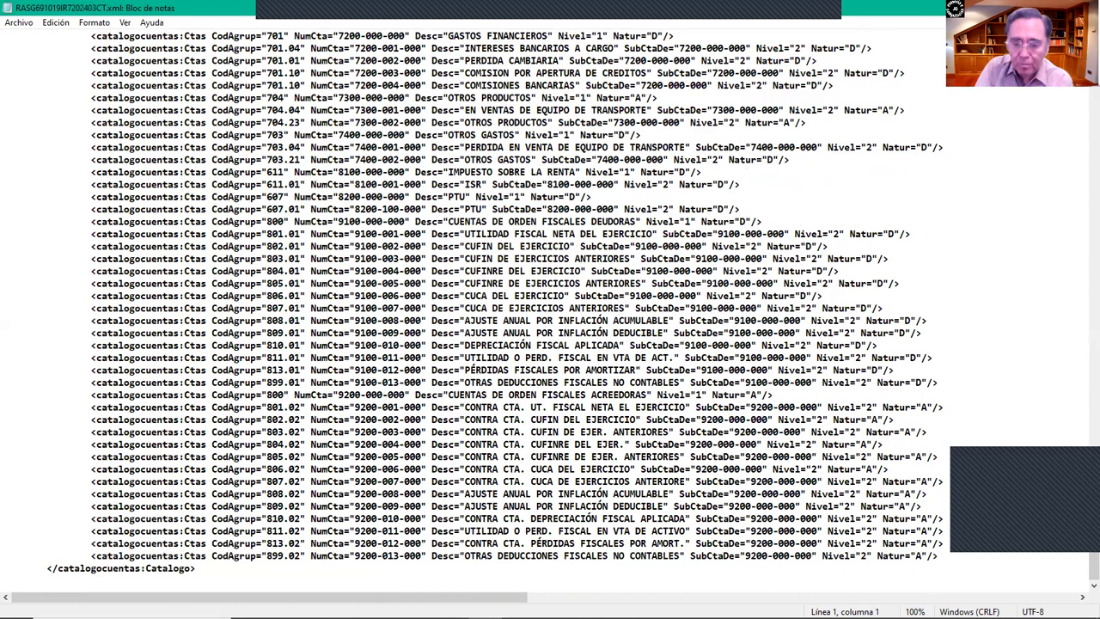
pyautogui.hotkey('alt', 'F4')
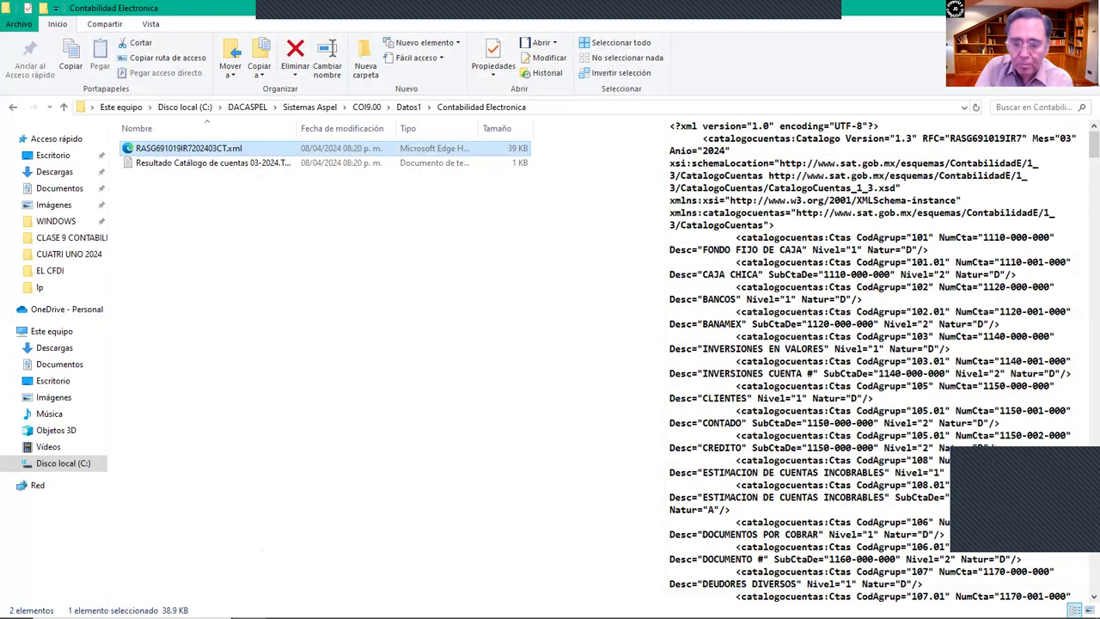
# Step: Switch back to Aspel-COI and open the trial balance (Balanza de comprobación) for March 2024
pyautogui.hotkey('alt', 'Tab')
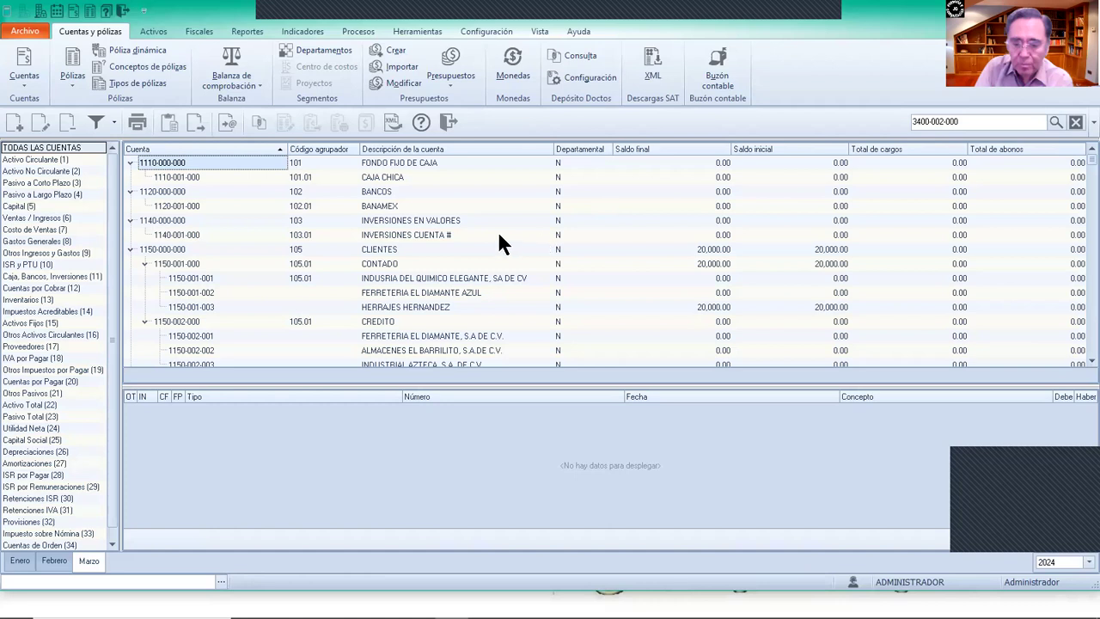
pyautogui.click(225, 47)
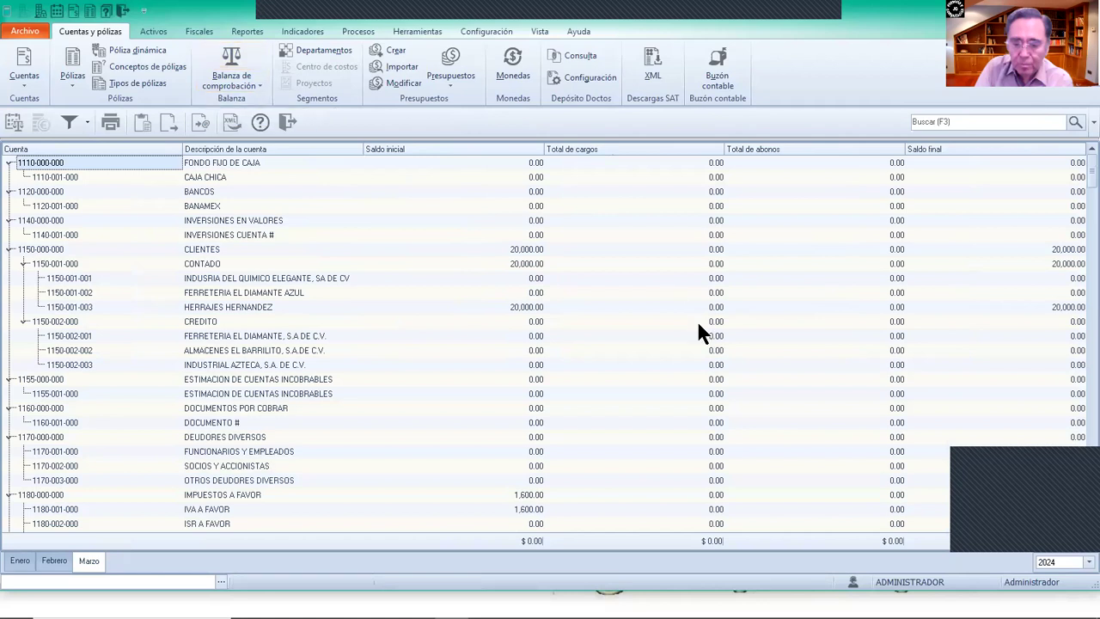
# Step: Generate the March 2024 trial balance XML at level 2 - Sub-cta with submission type Normal, and close the result report
pyautogui.click(229, 122)
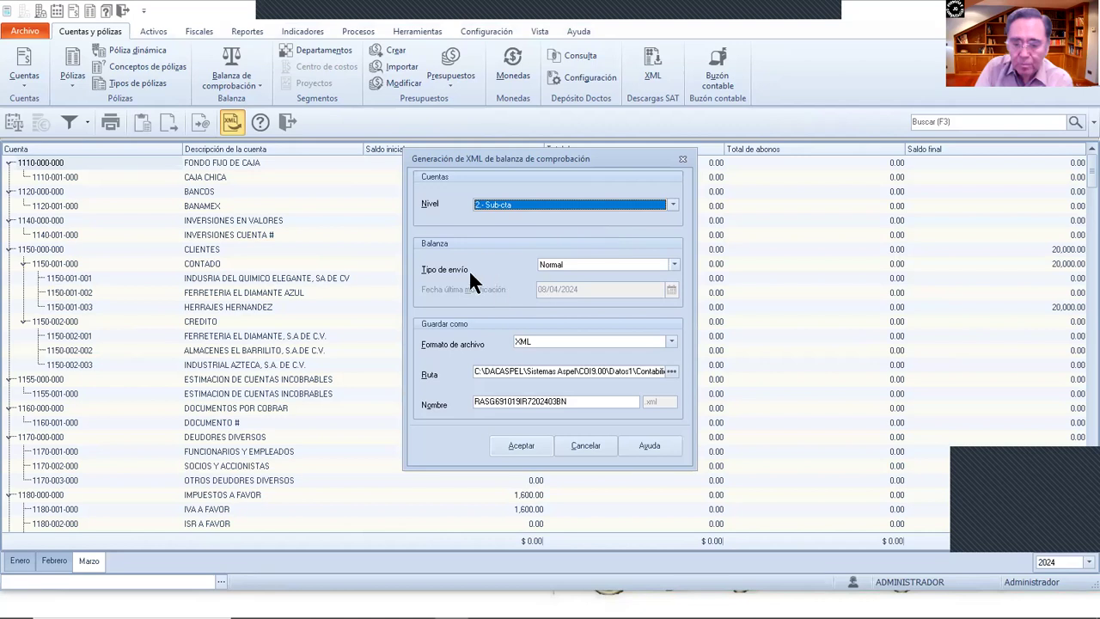
pyautogui.click(673, 265)
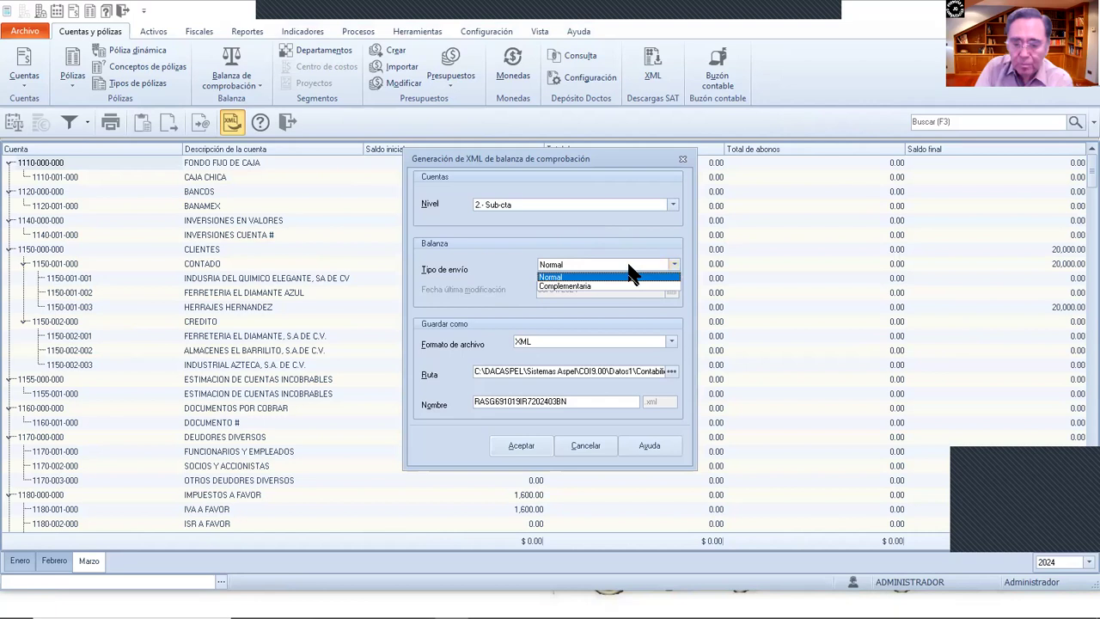
pyautogui.click(629, 265)
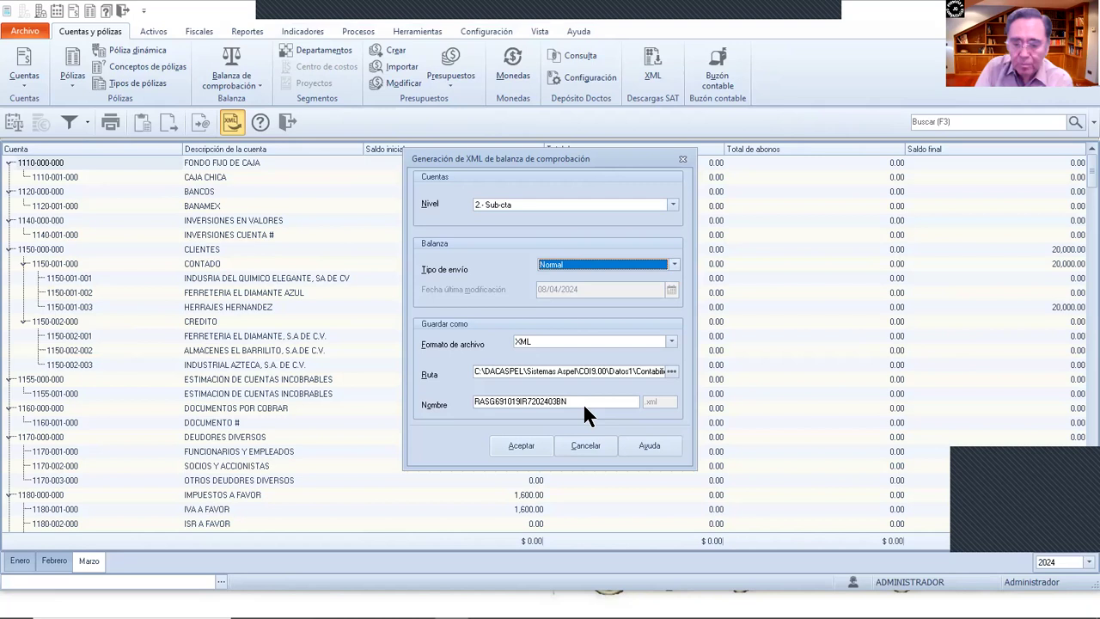
pyautogui.click(522, 446)
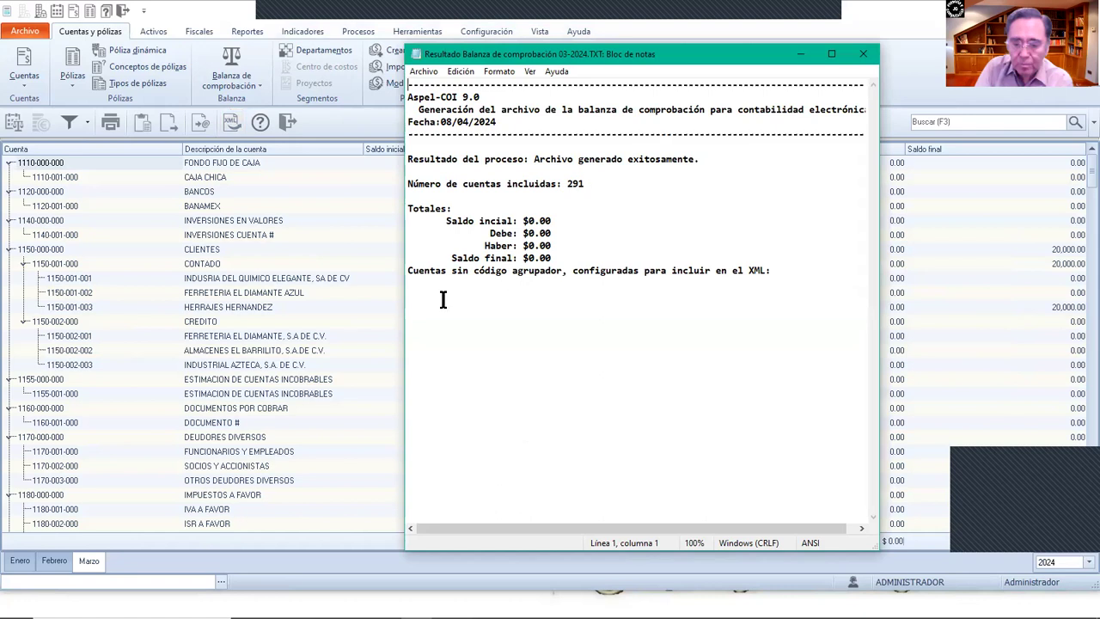
pyautogui.click(863, 53)
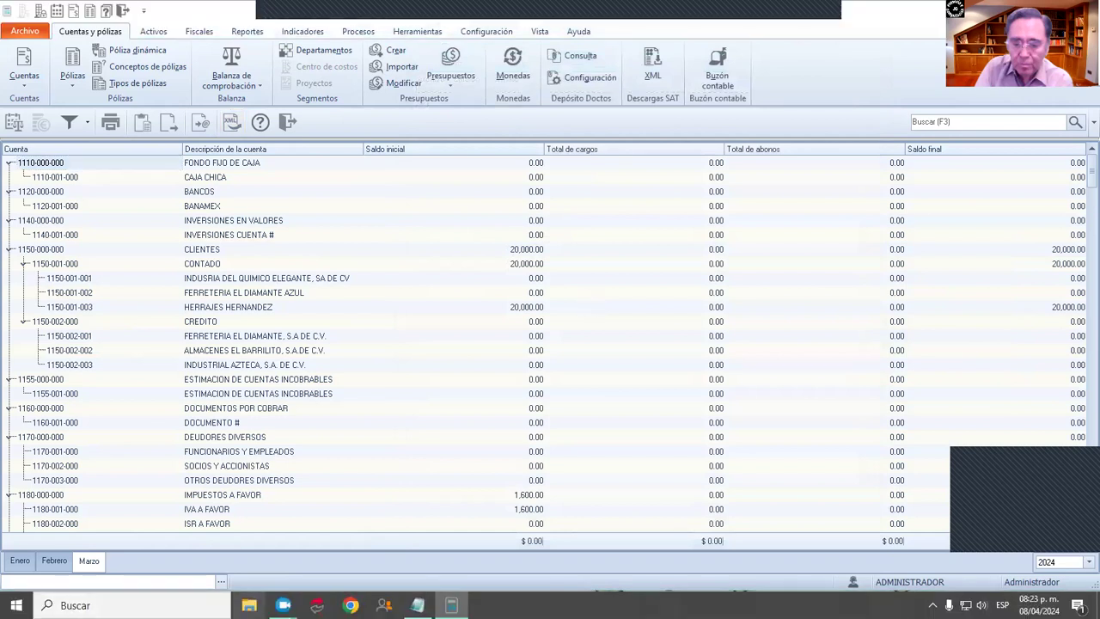
# Step: Switch to File Explorer and open the generated trial balance XML from COI9.00\Datos1\Contabilidad Electronica in the browser
pyautogui.click(248, 605)
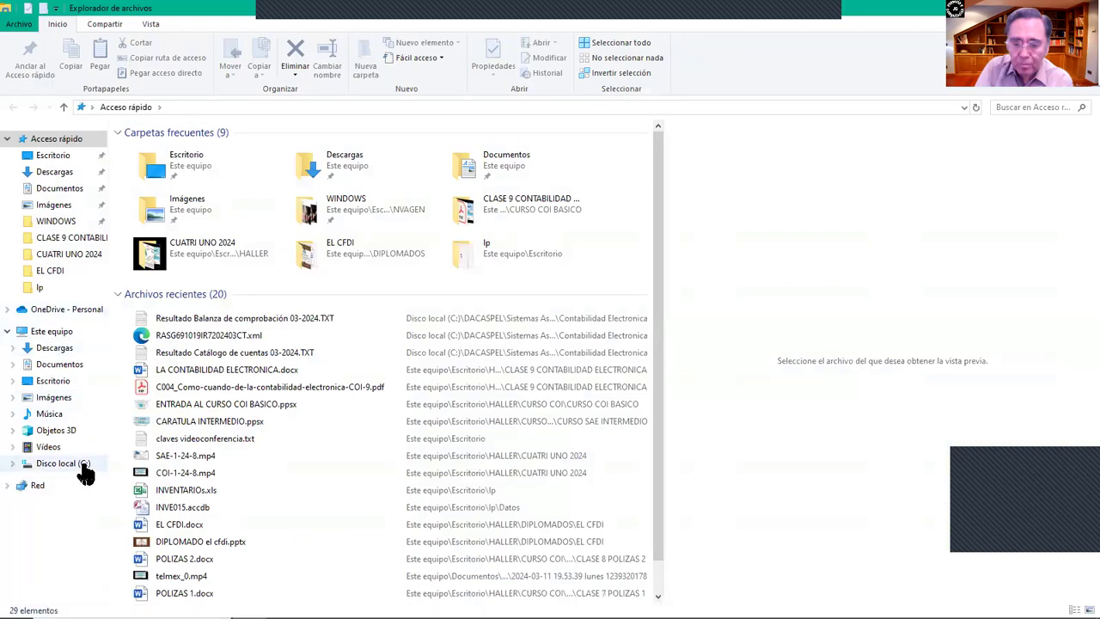
pyautogui.click(81, 465)
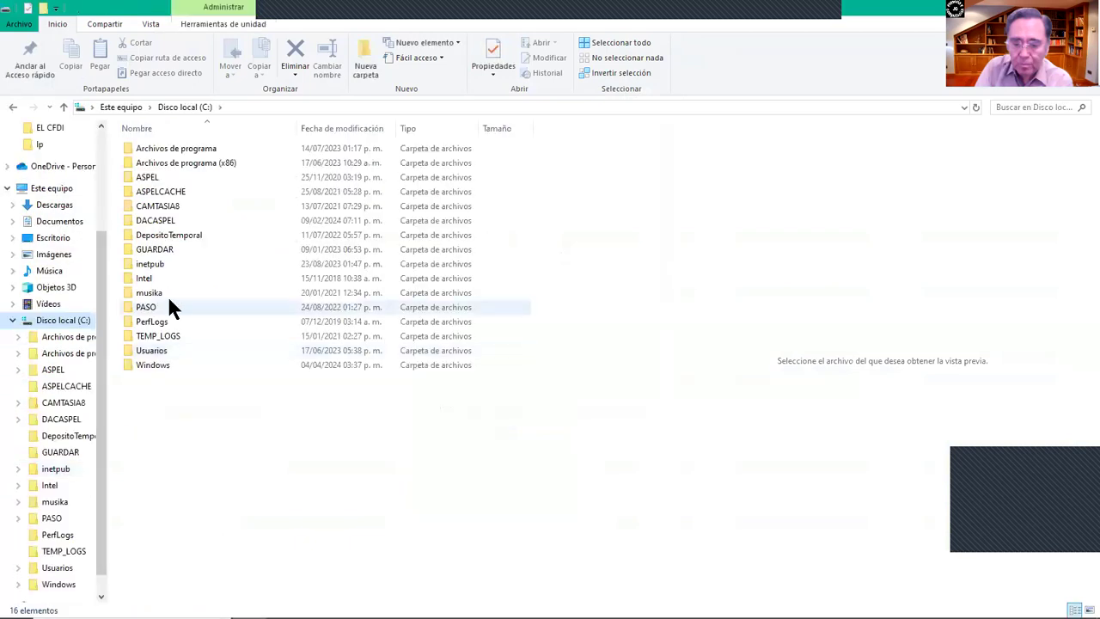
pyautogui.doubleClick(163, 220)
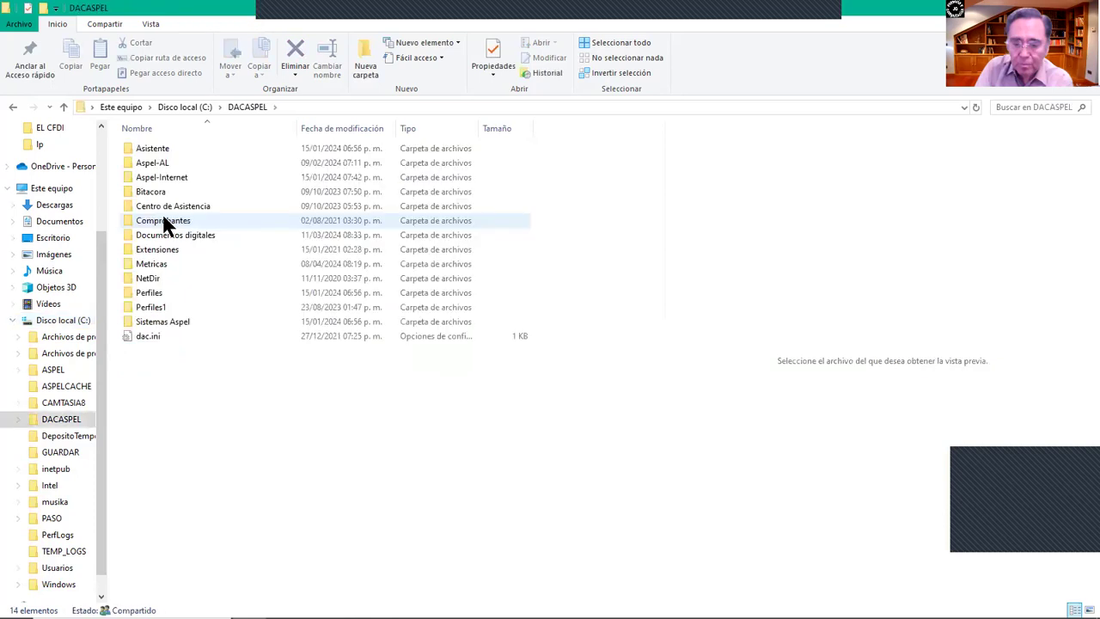
pyautogui.doubleClick(190, 320)
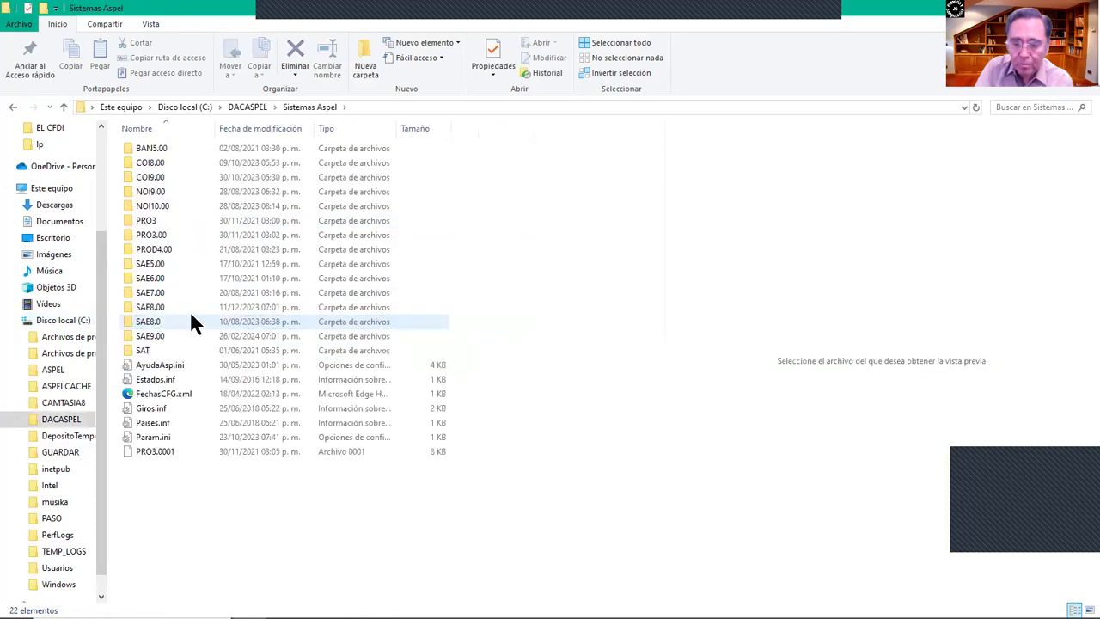
pyautogui.doubleClick(165, 178)
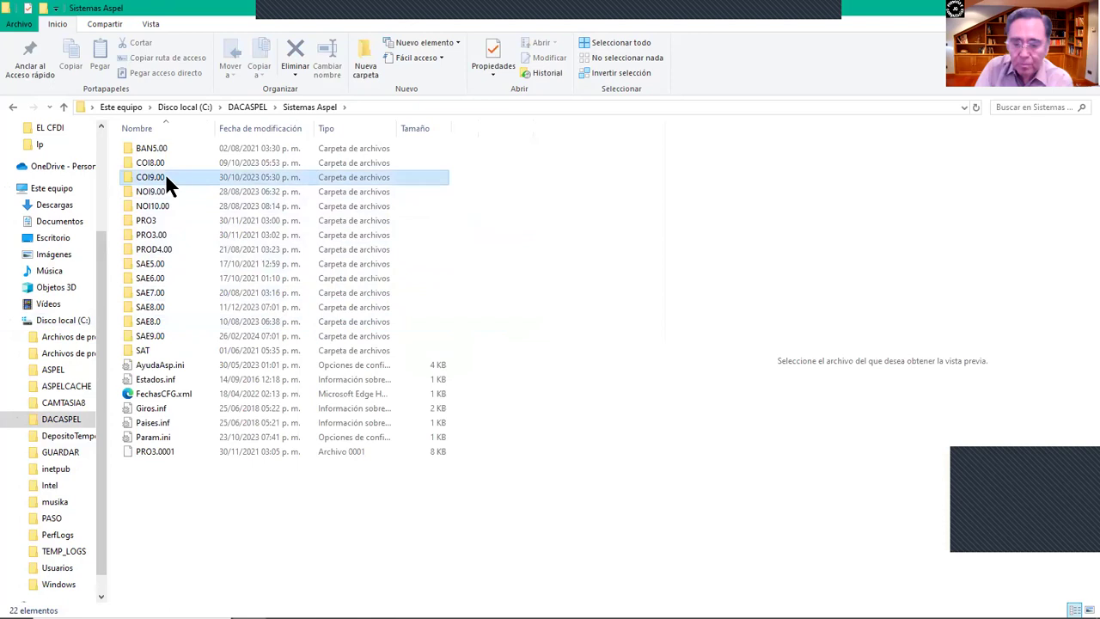
pyautogui.doubleClick(168, 163)
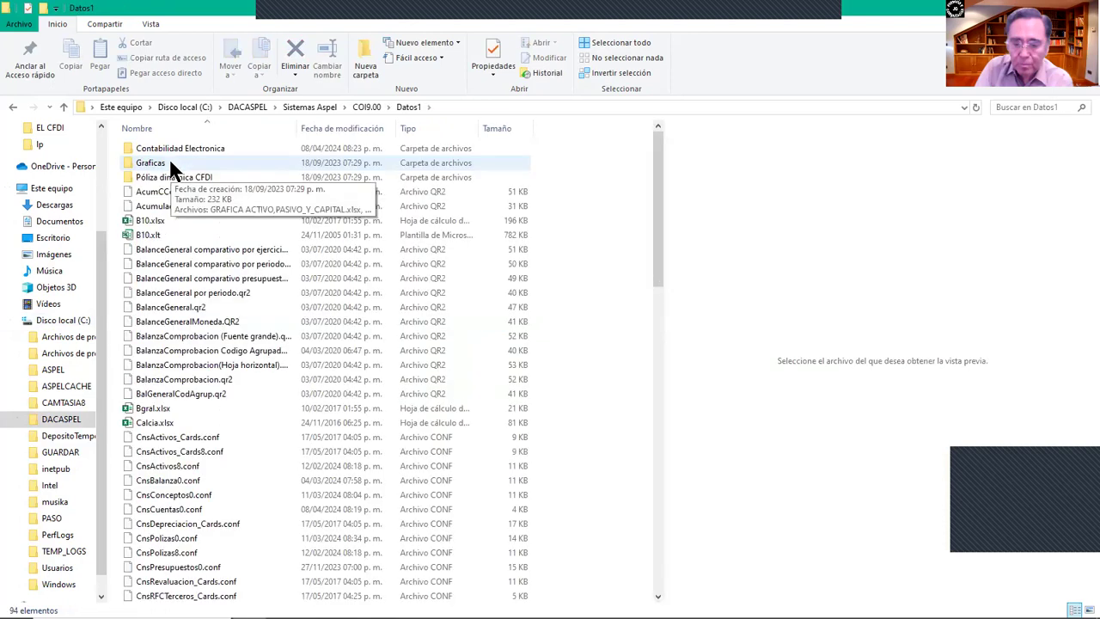
pyautogui.doubleClick(192, 150)
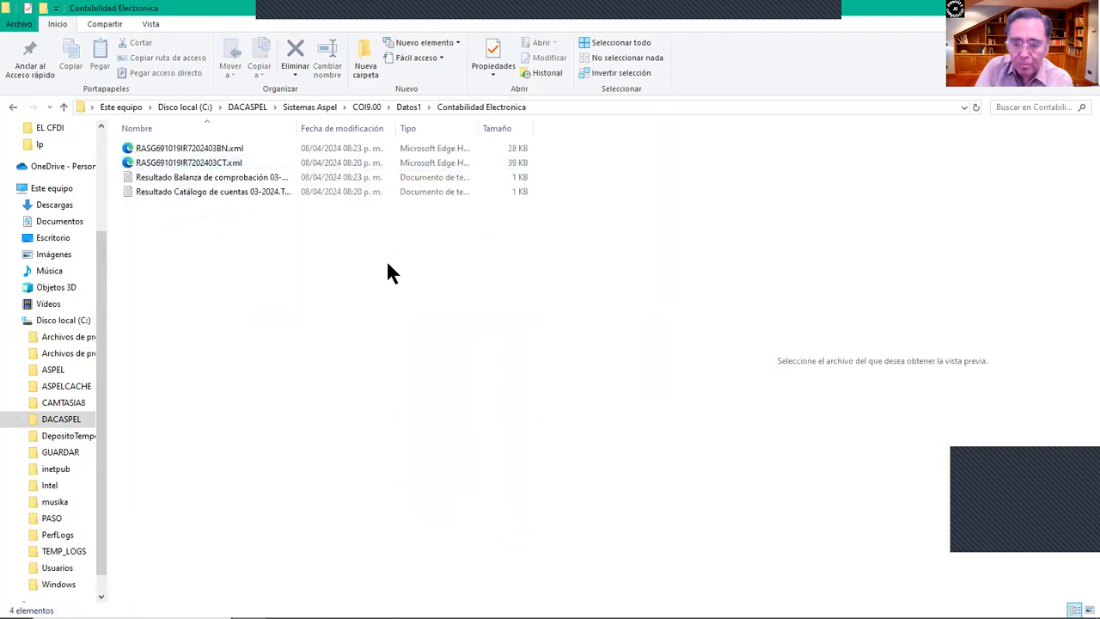
pyautogui.click(204, 153)
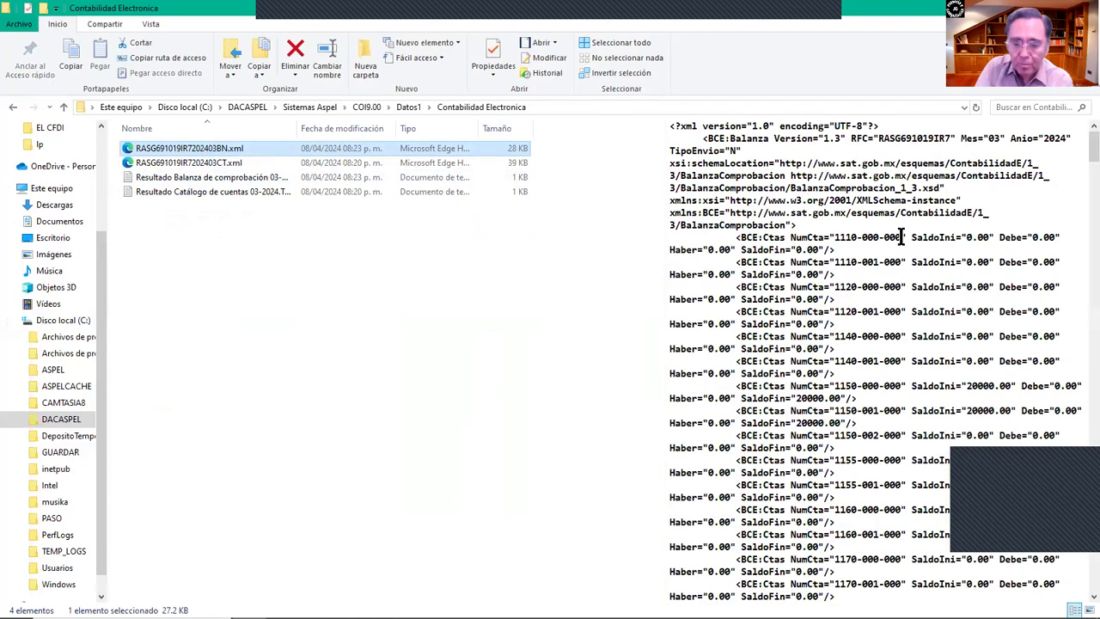
pyautogui.doubleClick(226, 157)
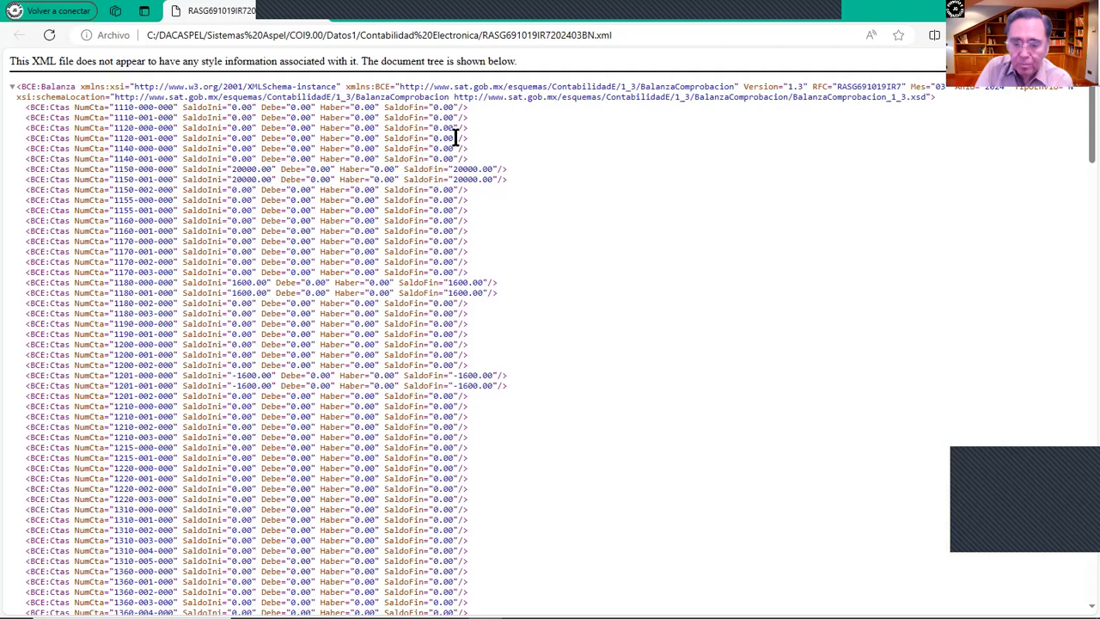
# Step: Examine the initial balances, debits, credits and final balances through the whole trial balance XML, and close the file
pyautogui.scroll(-20, 503, 322)
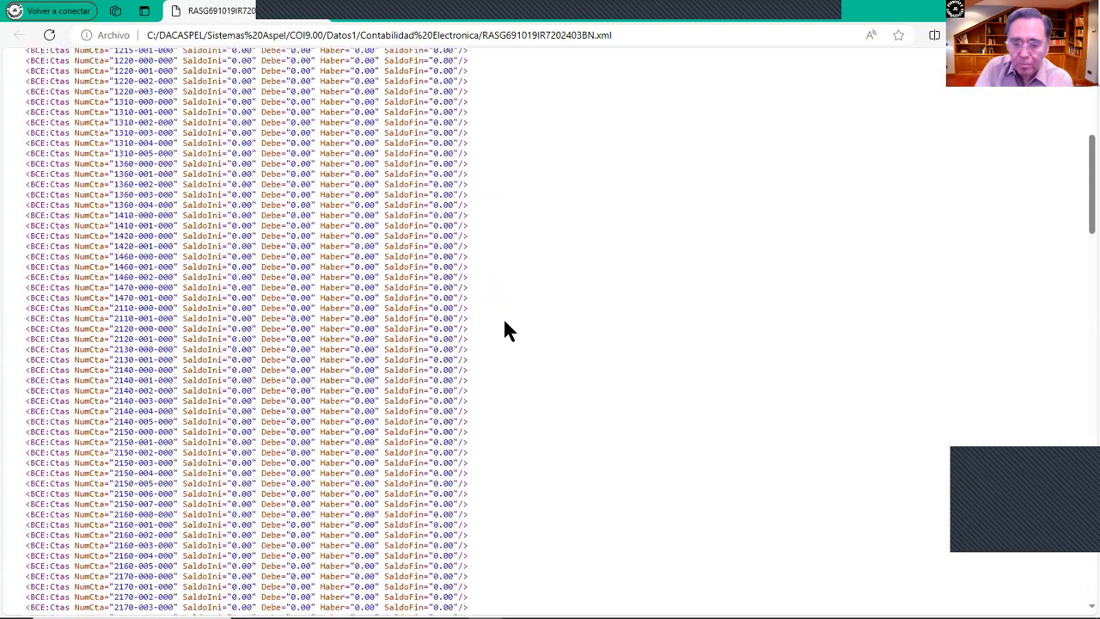
pyautogui.scroll(-10, 504, 334)
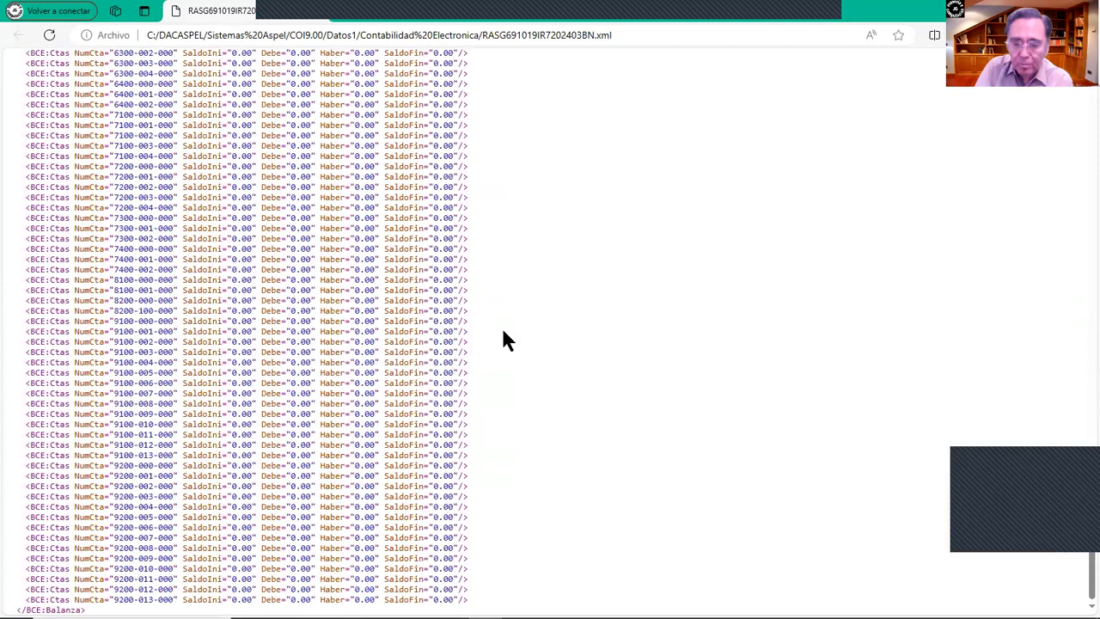
pyautogui.scroll(20, 504, 333)
pyautogui.scroll(-3, 505, 340)
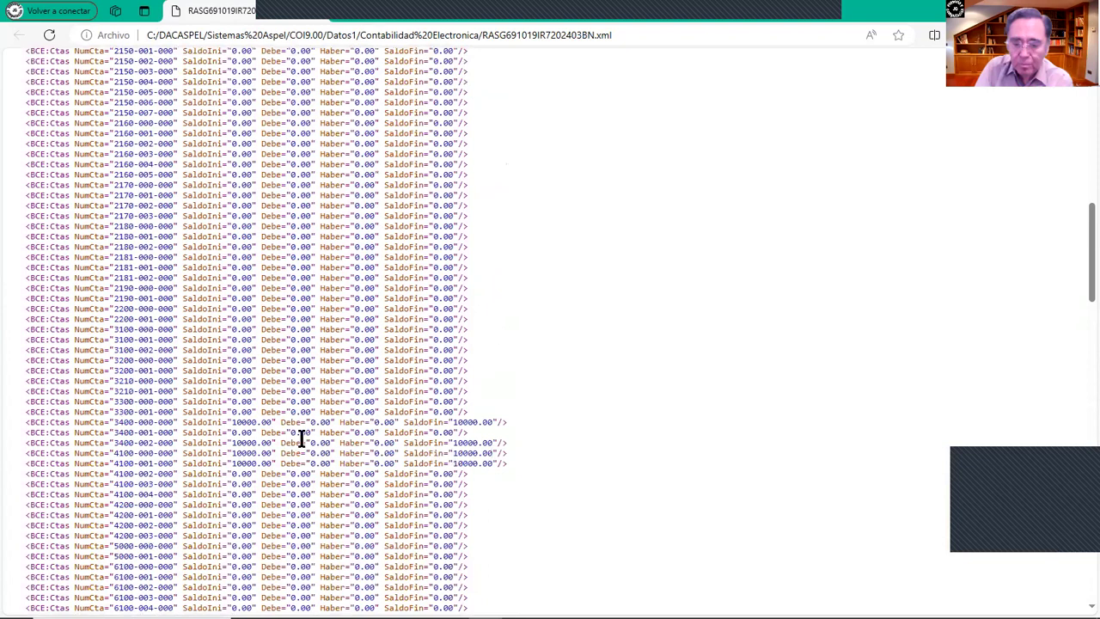
pyautogui.scroll(1, 484, 480)
pyautogui.scroll(10, 484, 479)
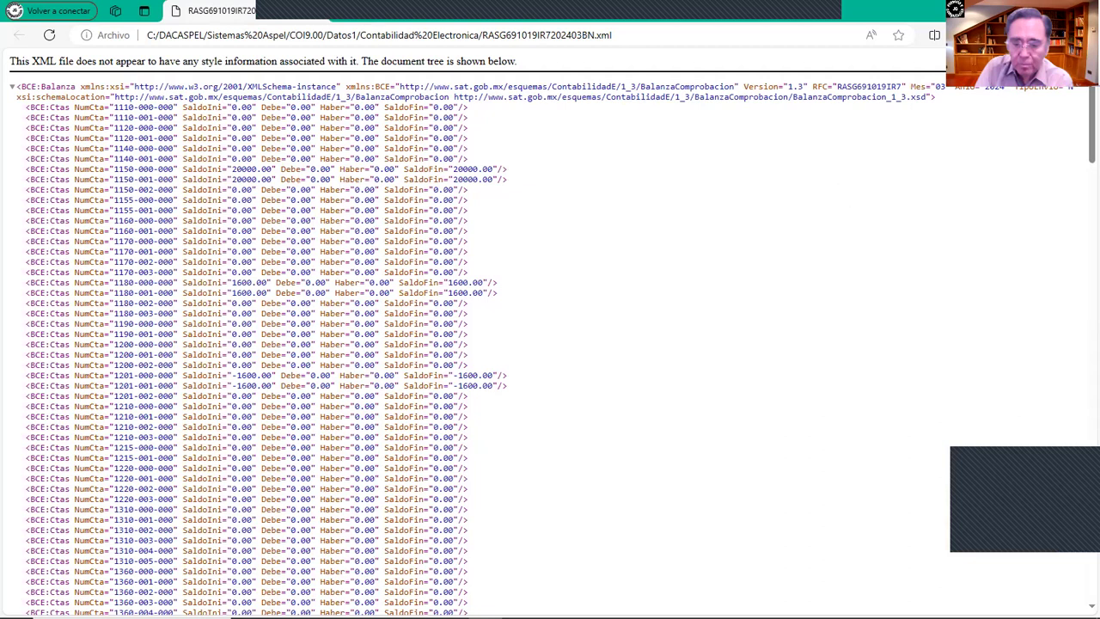
pyautogui.hotkey('alt', 'F4')
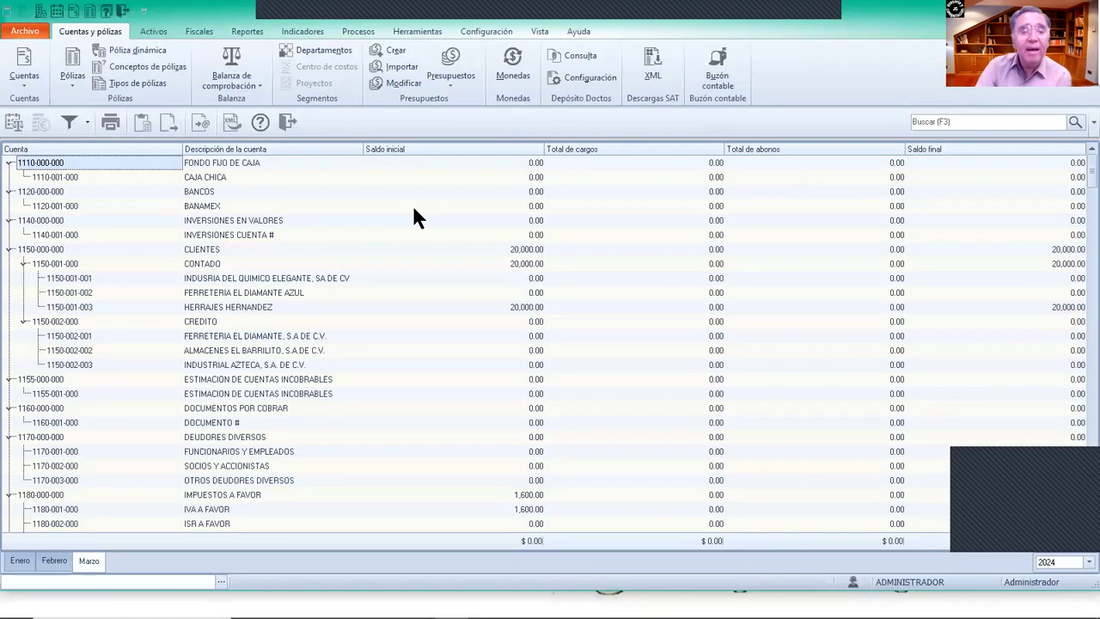
# Step: Close the trial balance, restore the account catalog to full size, and check the pólizas for March, February and January 2024
pyautogui.click(287, 122)
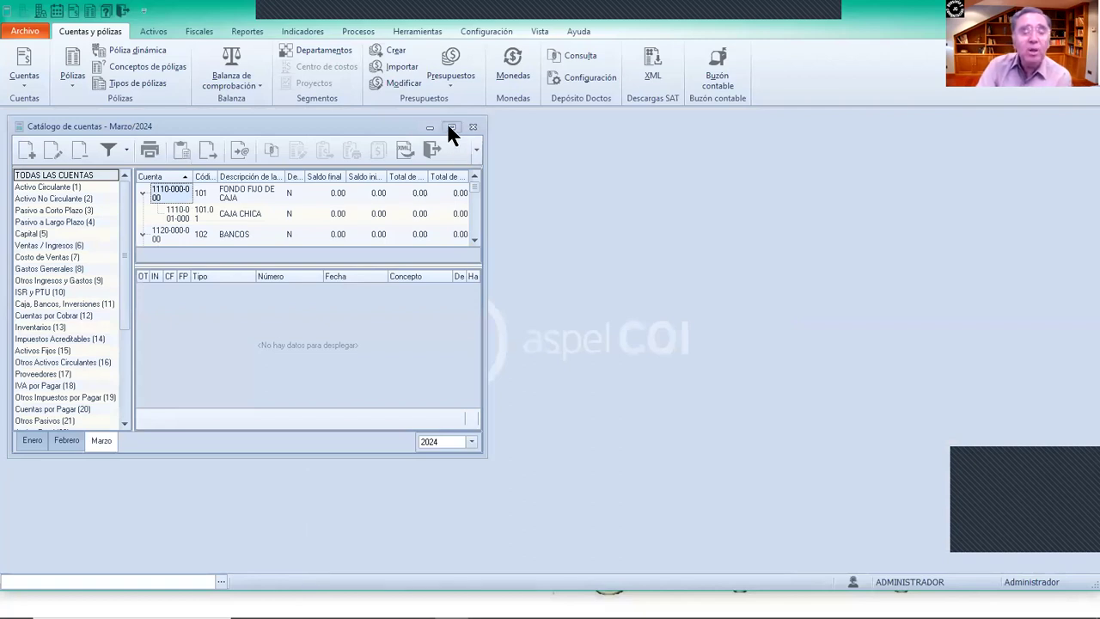
pyautogui.click(450, 127)
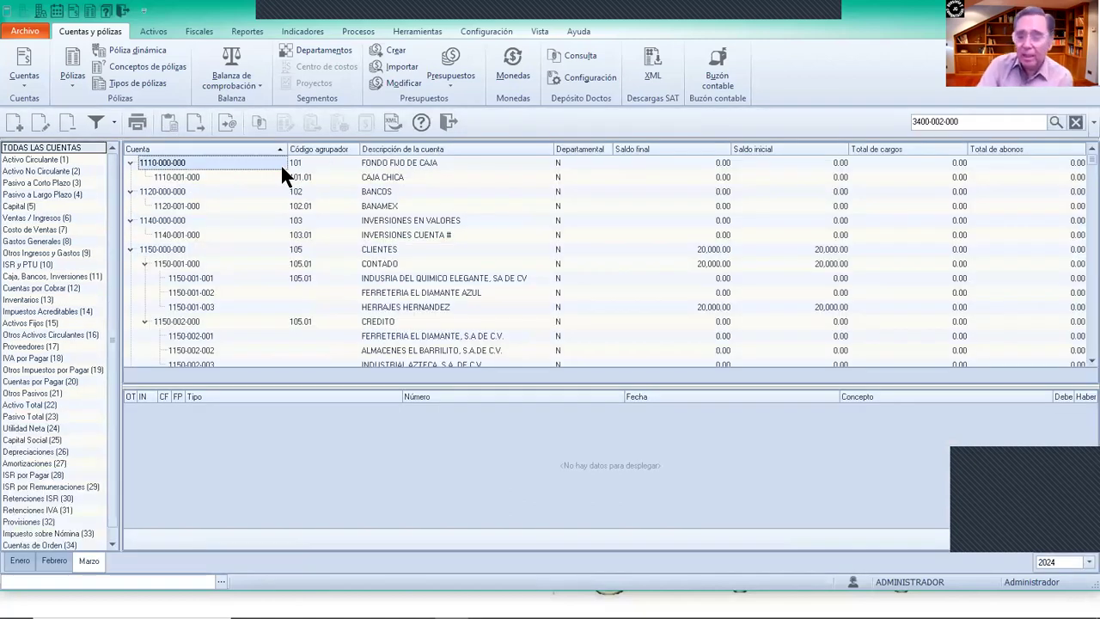
pyautogui.click(77, 53)
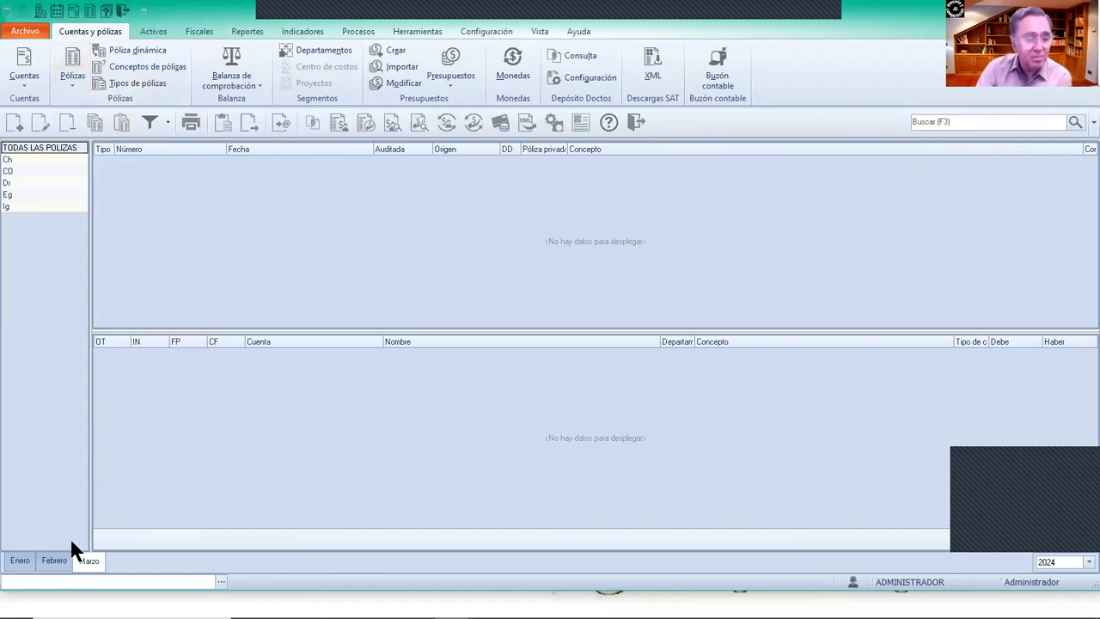
pyautogui.click(48, 558)
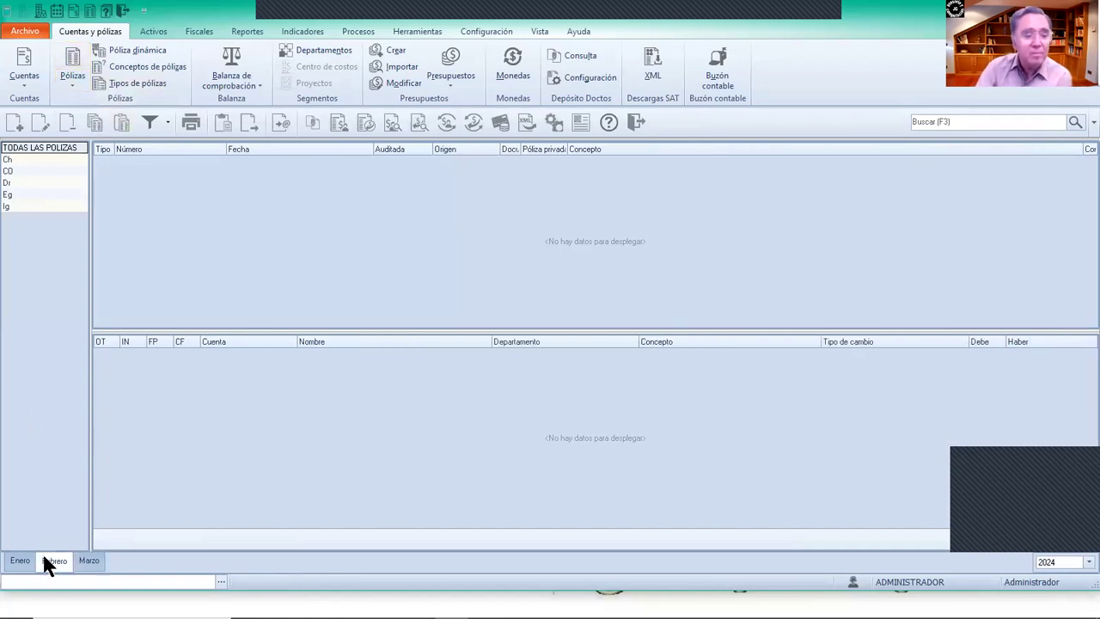
pyautogui.click(17, 561)
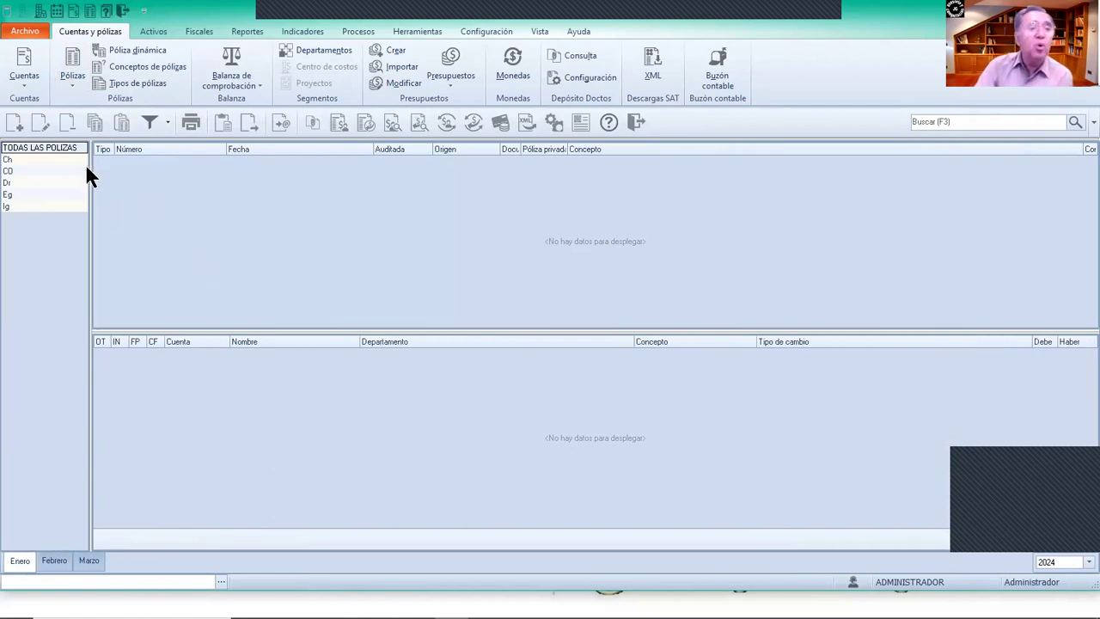
# Step: Open the period manager, accepting the closing of open windows, and change the database connection to EJEMPLOS
pyautogui.click(56, 12)
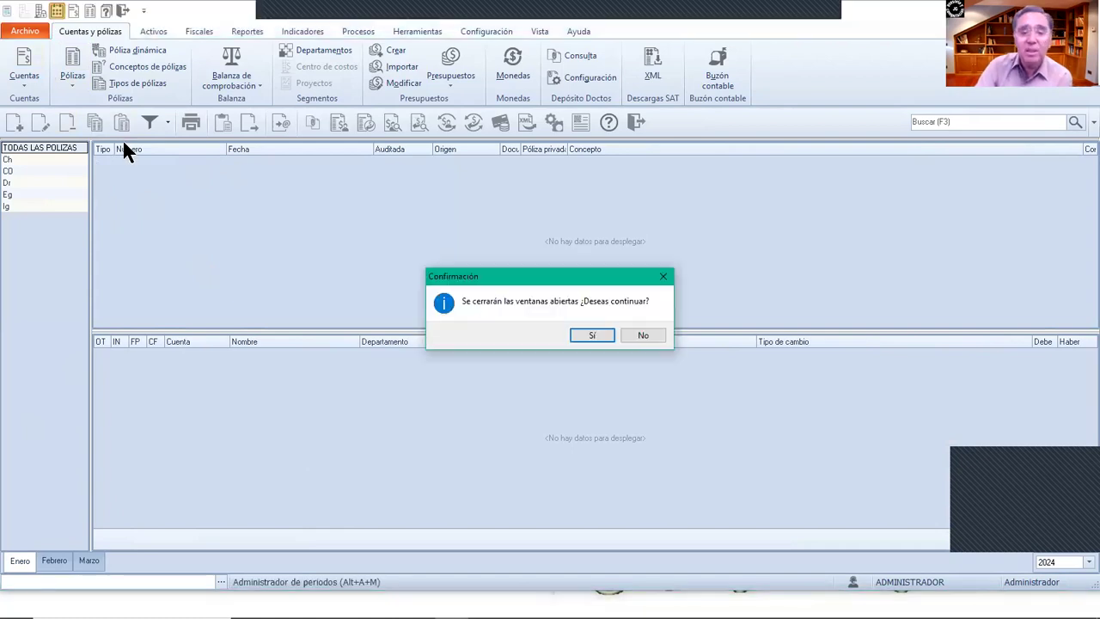
pyautogui.click(595, 334)
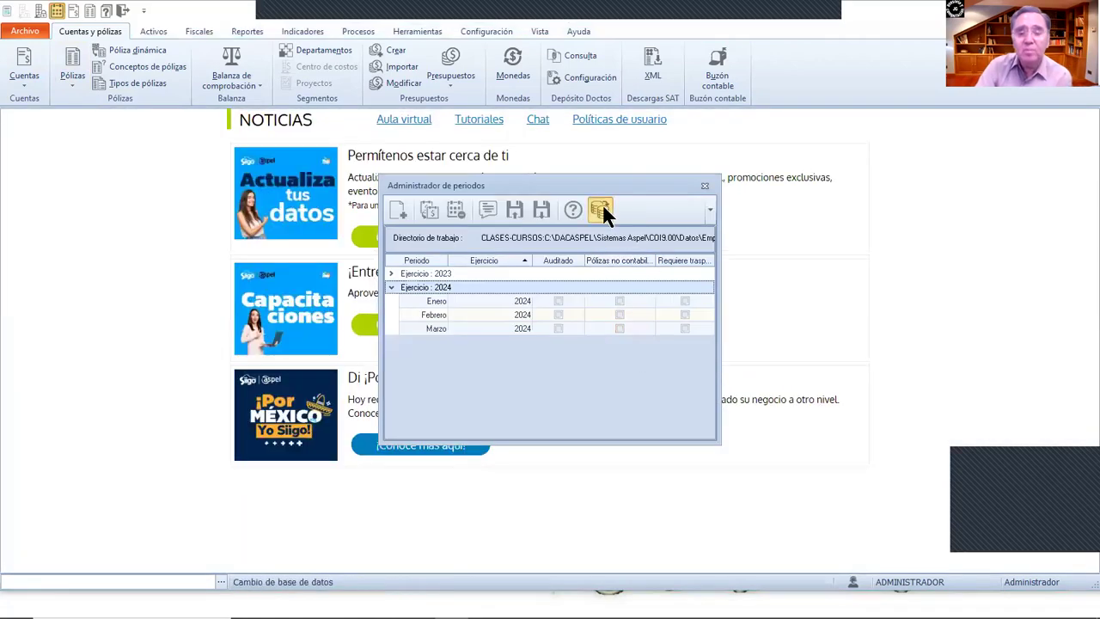
pyautogui.click(600, 210)
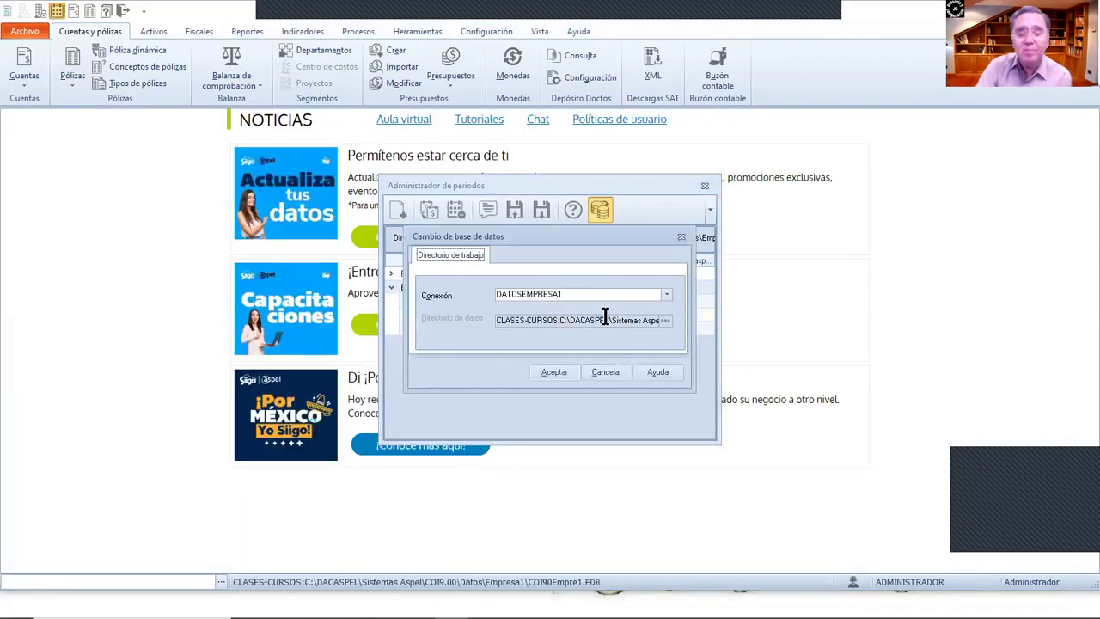
pyautogui.click(666, 294)
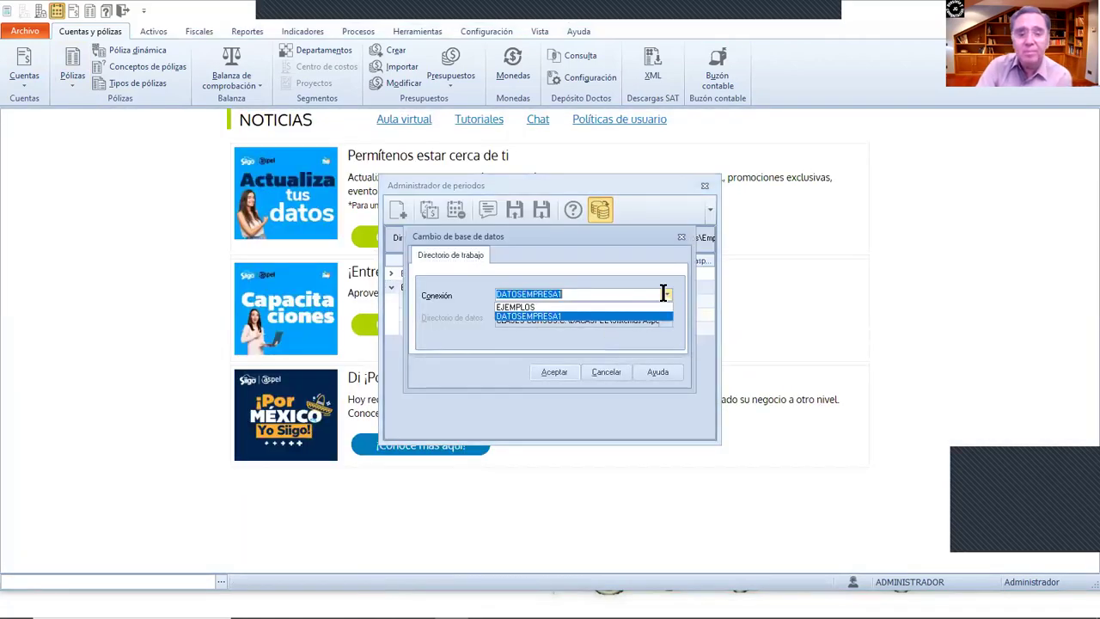
pyautogui.click(585, 306)
pyautogui.click(555, 375)
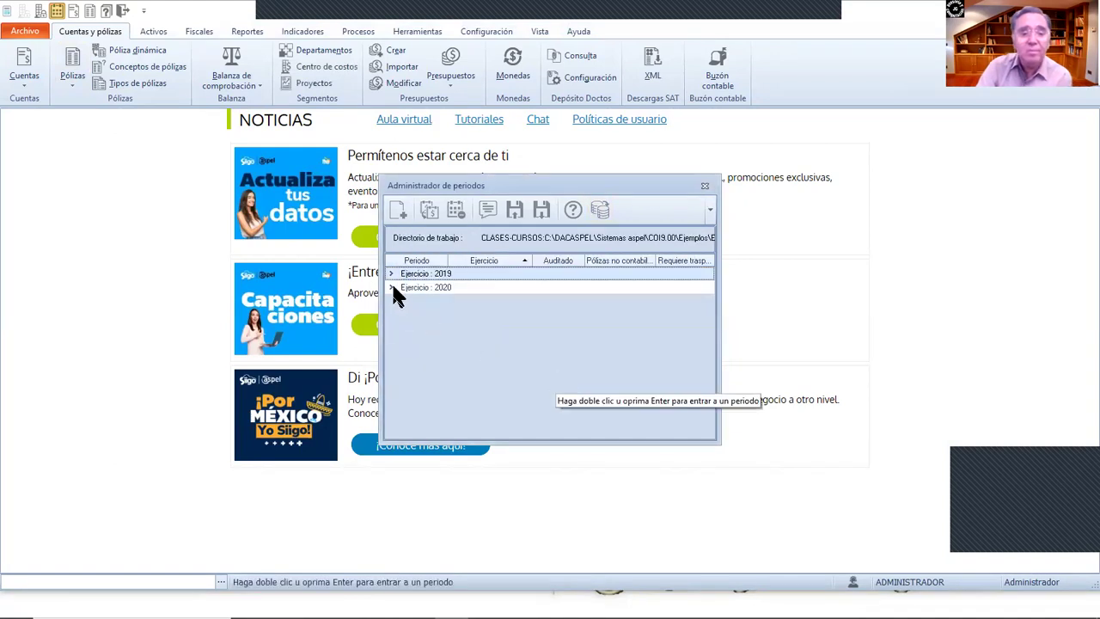
# Step: Expand fiscal year 2020 in the period manager and enter the Febrero period
pyautogui.click(392, 288)
pyautogui.click(422, 315)
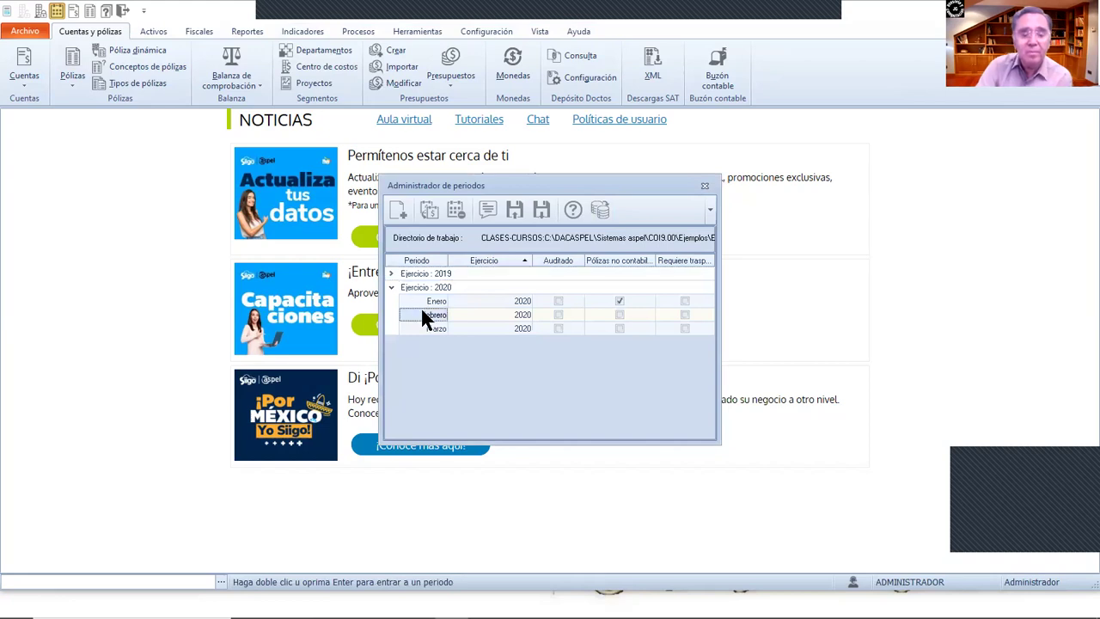
pyautogui.doubleClick(422, 315)
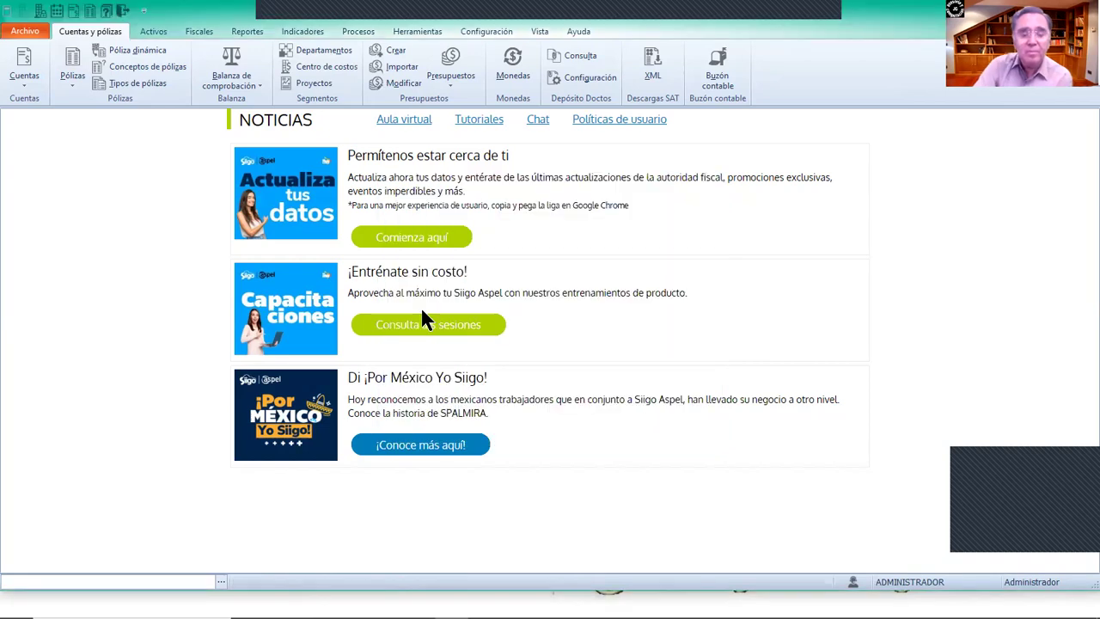
# Step: Open the pólizas list and check the 2020 months Marzo and Enero for recorded pólizas
pyautogui.click(74, 65)
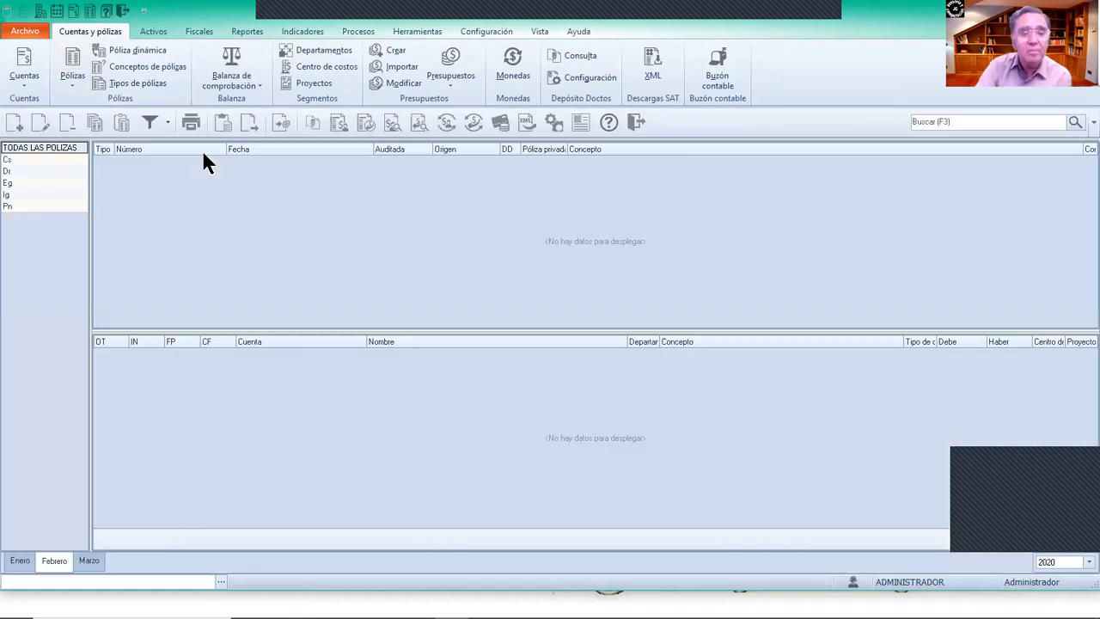
pyautogui.click(87, 563)
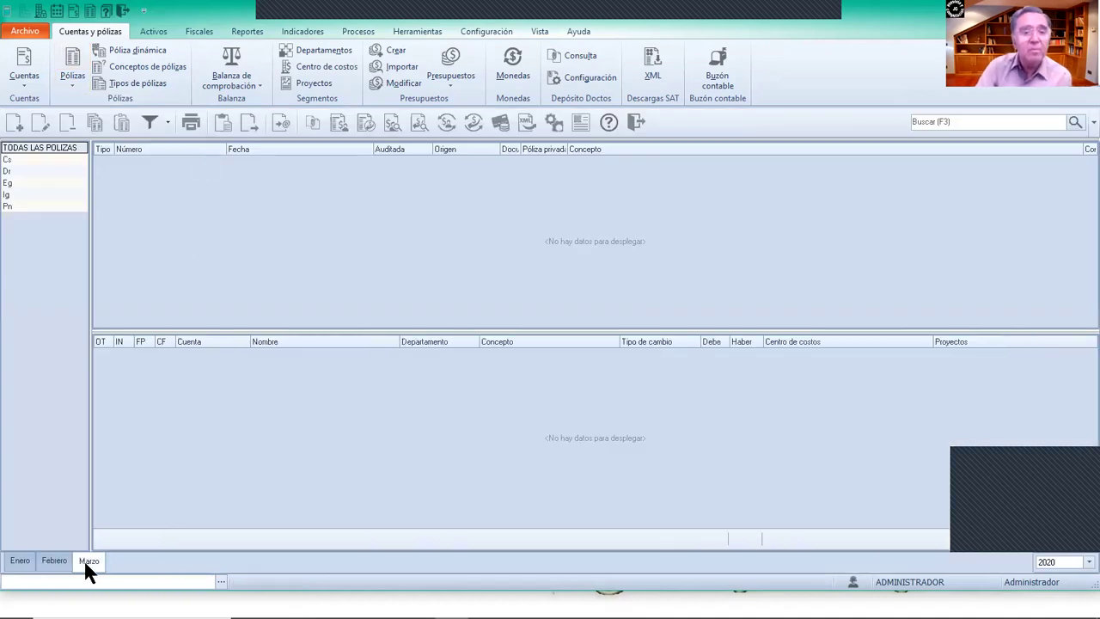
pyautogui.click(22, 562)
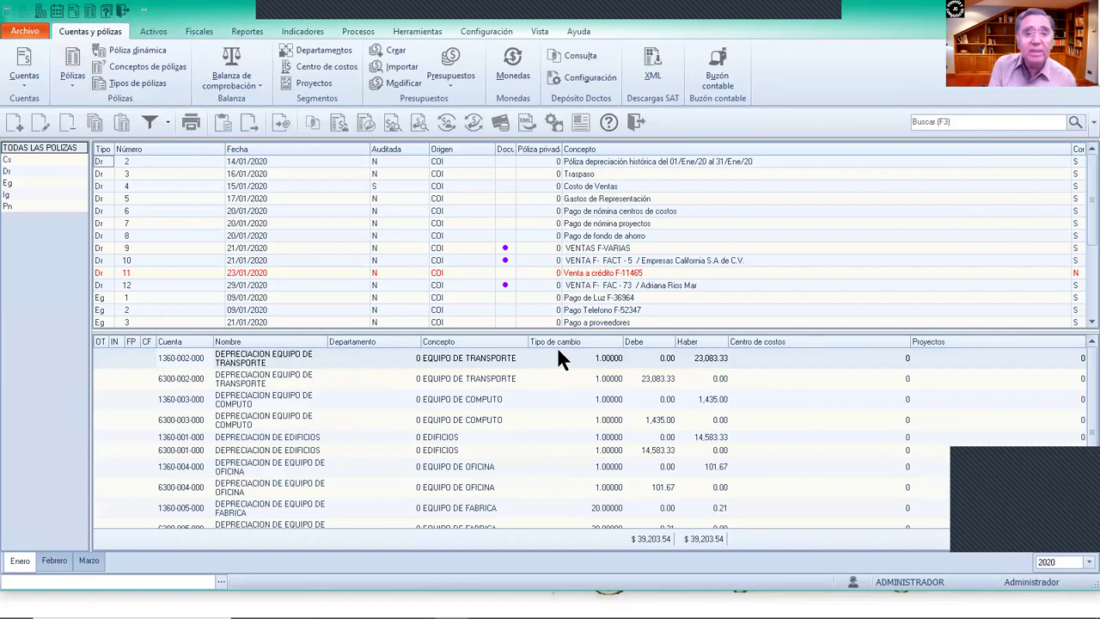
# Step: Review the options for generating the pólizas XML, trying the number range and restoring all pólizas, and close the dialog without generating
pyautogui.click(524, 122)
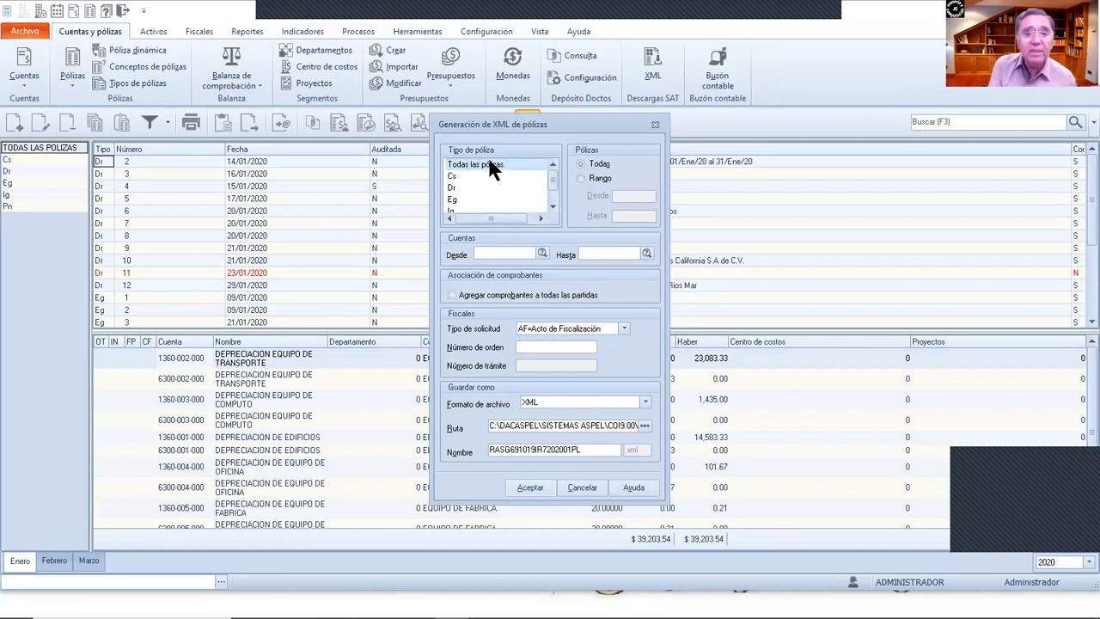
pyautogui.click(581, 178)
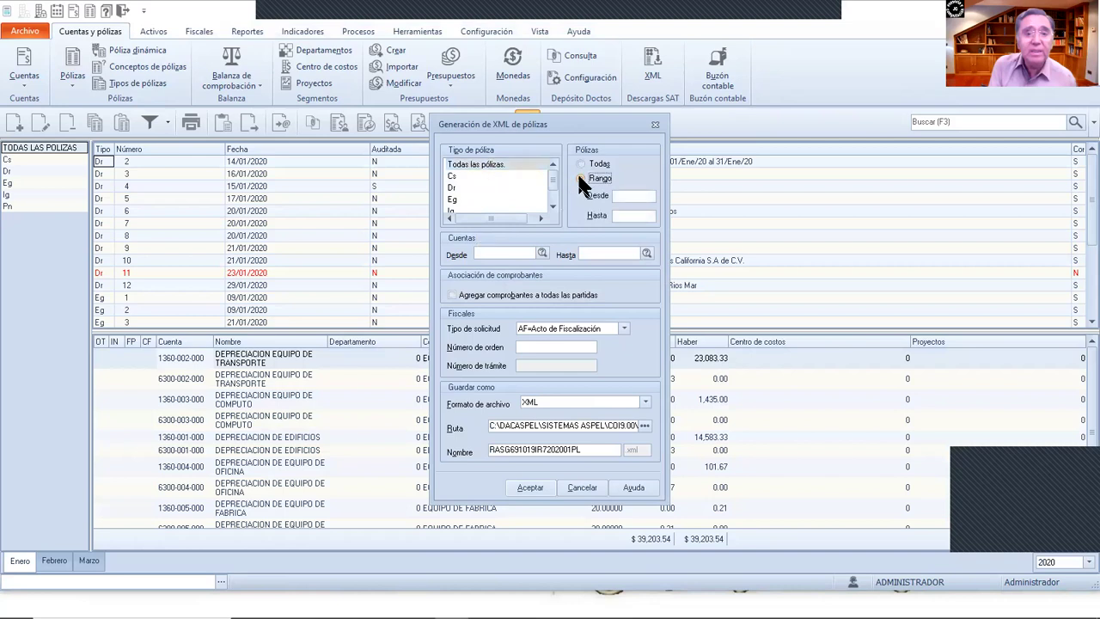
pyautogui.click(580, 164)
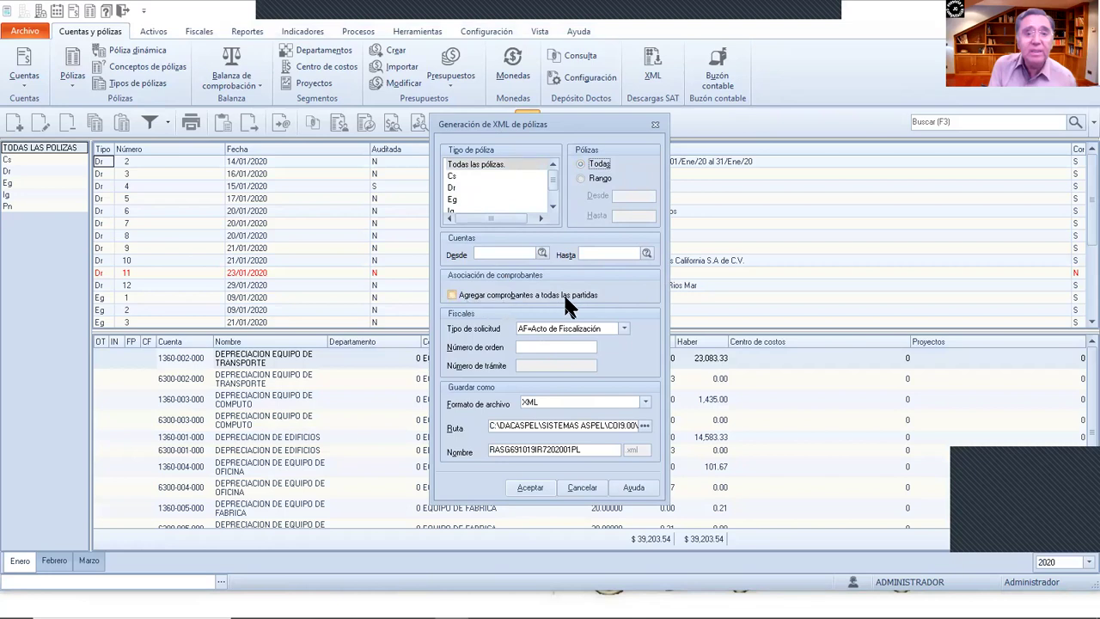
pyautogui.click(655, 126)
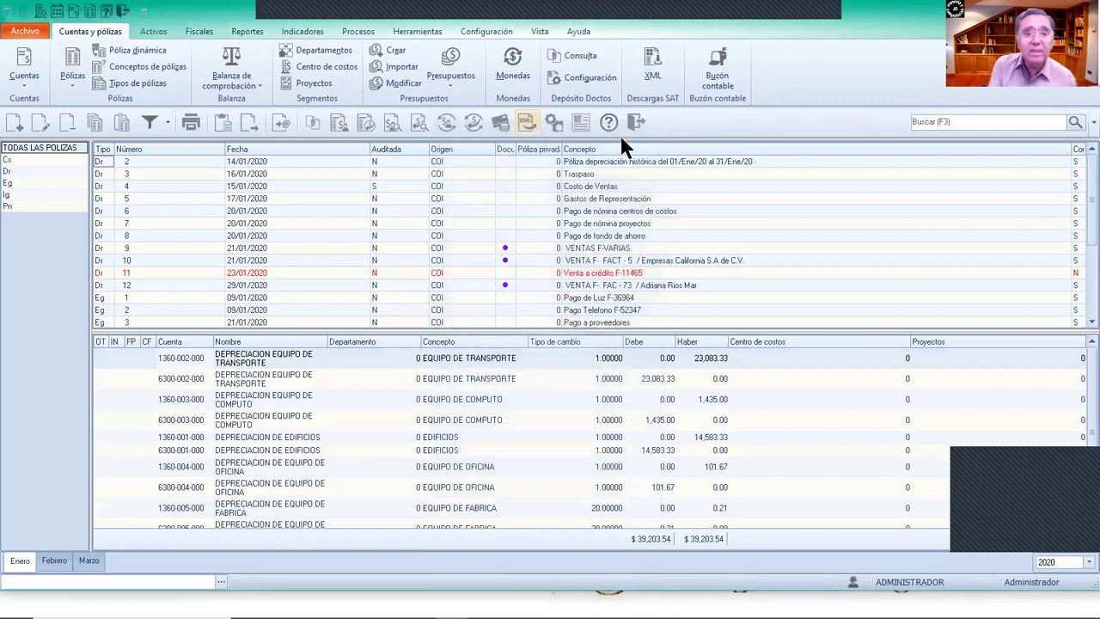
# Step: Examine the CFDI voucher data attached to the Empresas California and Comercial Breton lines of póliza Dr 9, closing each without changes
pyautogui.click(505, 249)
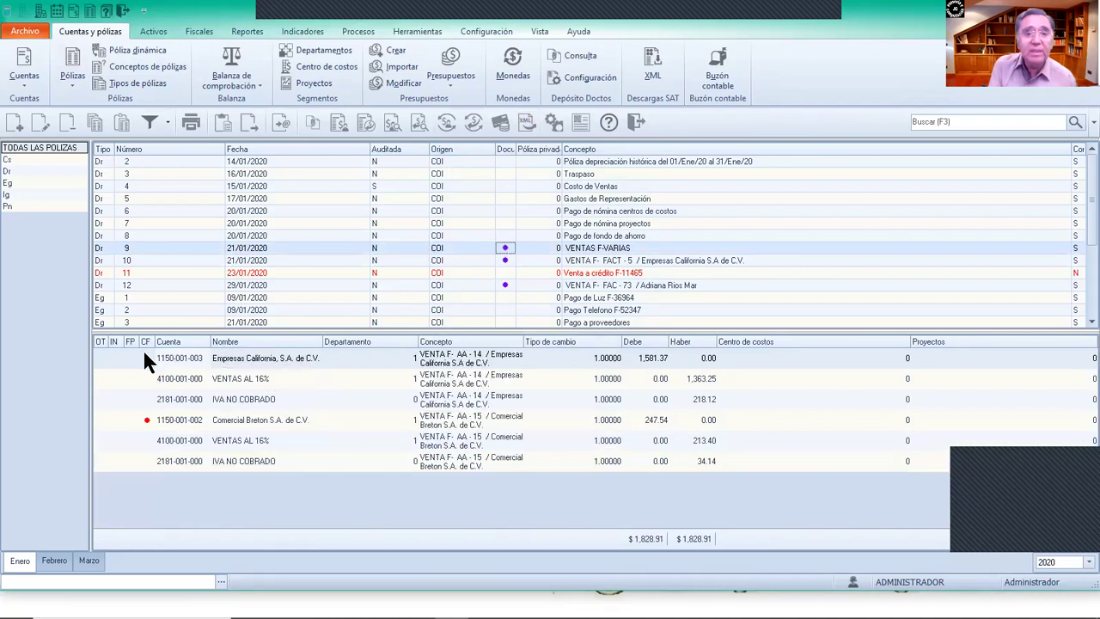
pyautogui.click(146, 361)
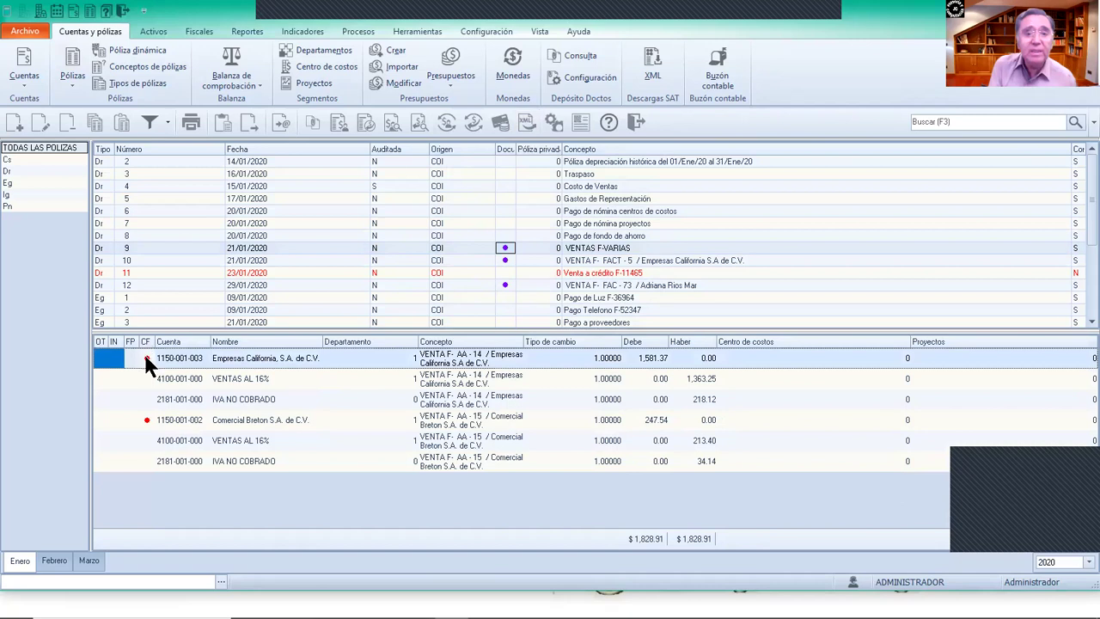
pyautogui.click(146, 358)
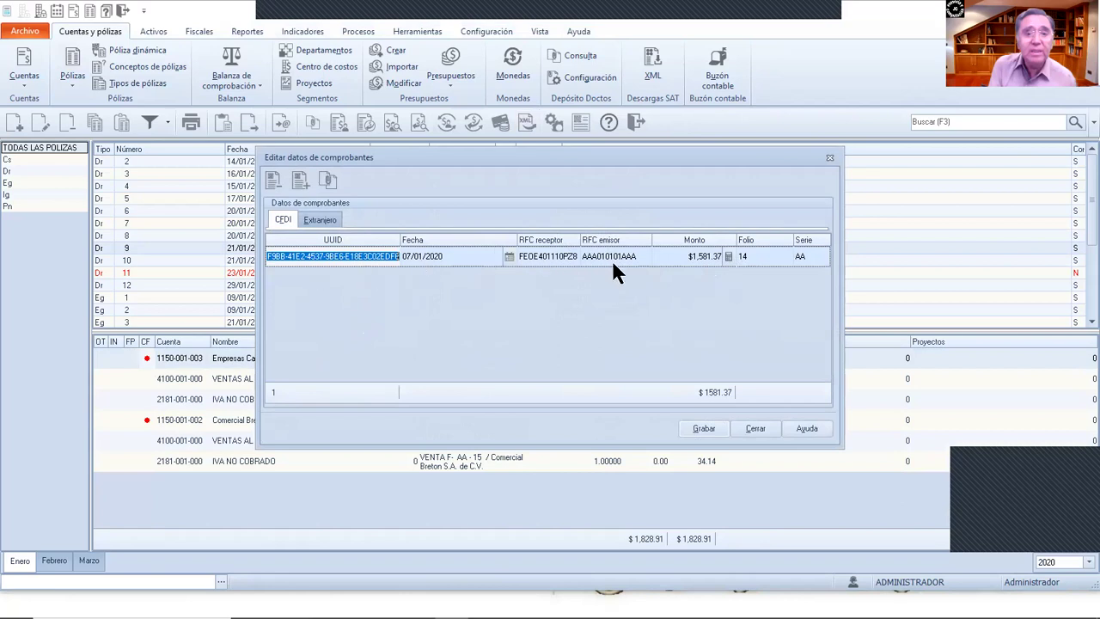
pyautogui.click(829, 159)
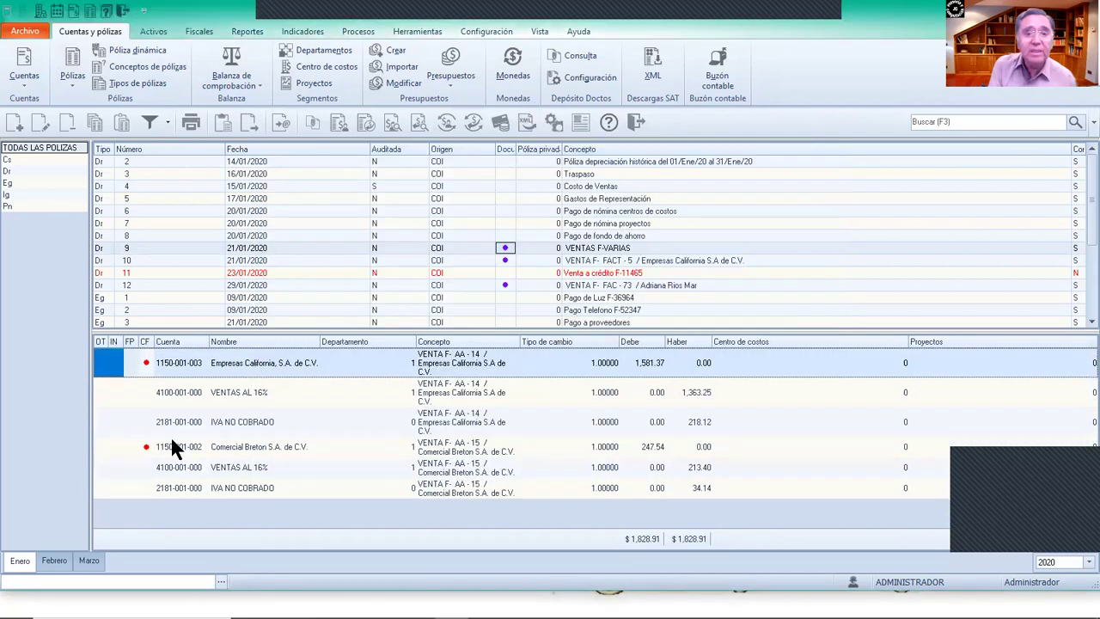
pyautogui.click(163, 451)
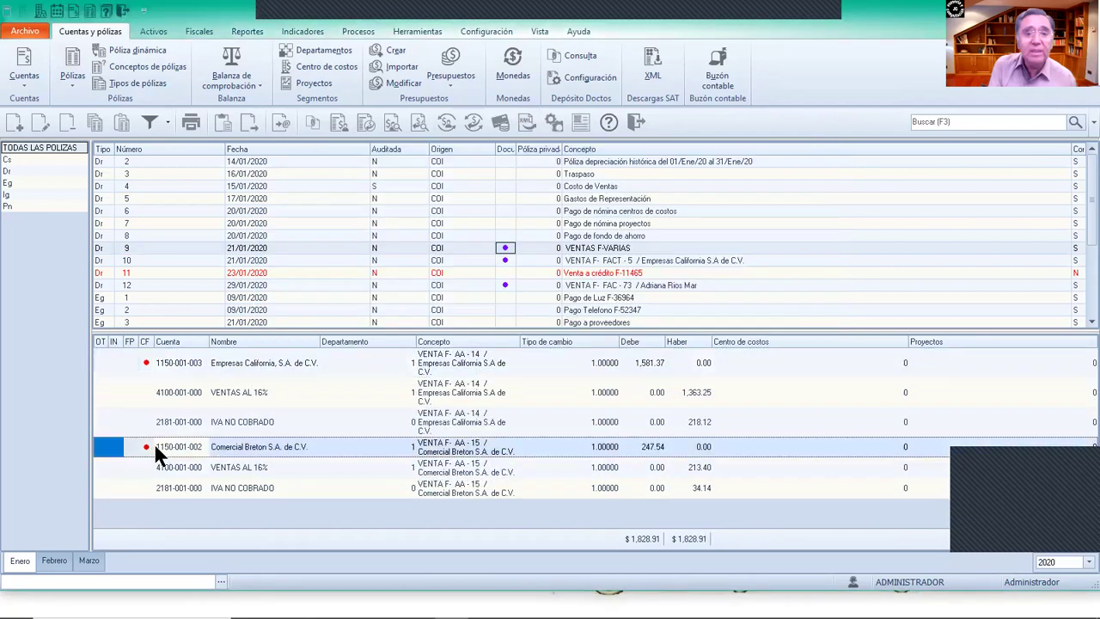
pyautogui.click(145, 447)
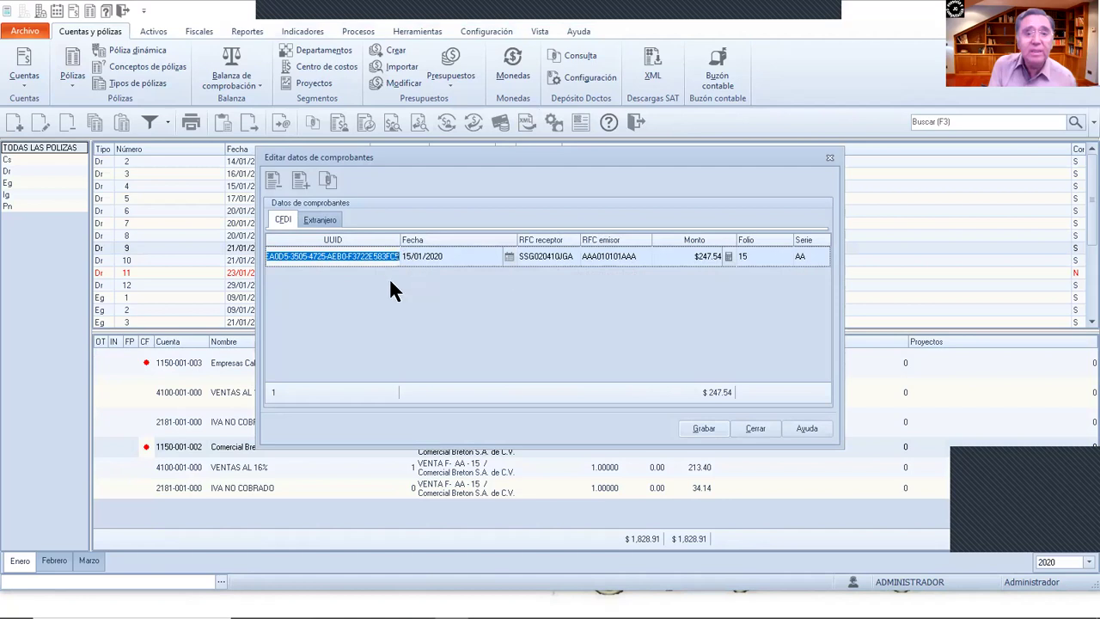
pyautogui.click(831, 160)
# Step: Set up the pólizas XML to add vouchers to all line items, with request type AF=Acto de Fiscalización
pyautogui.click(526, 121)
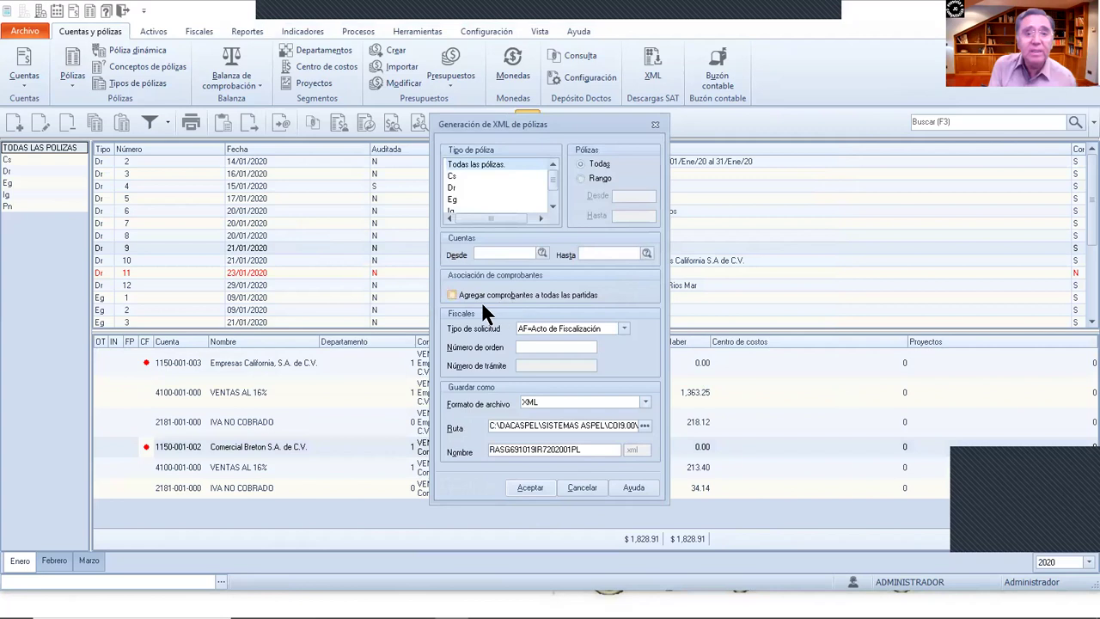
pyautogui.click(452, 294)
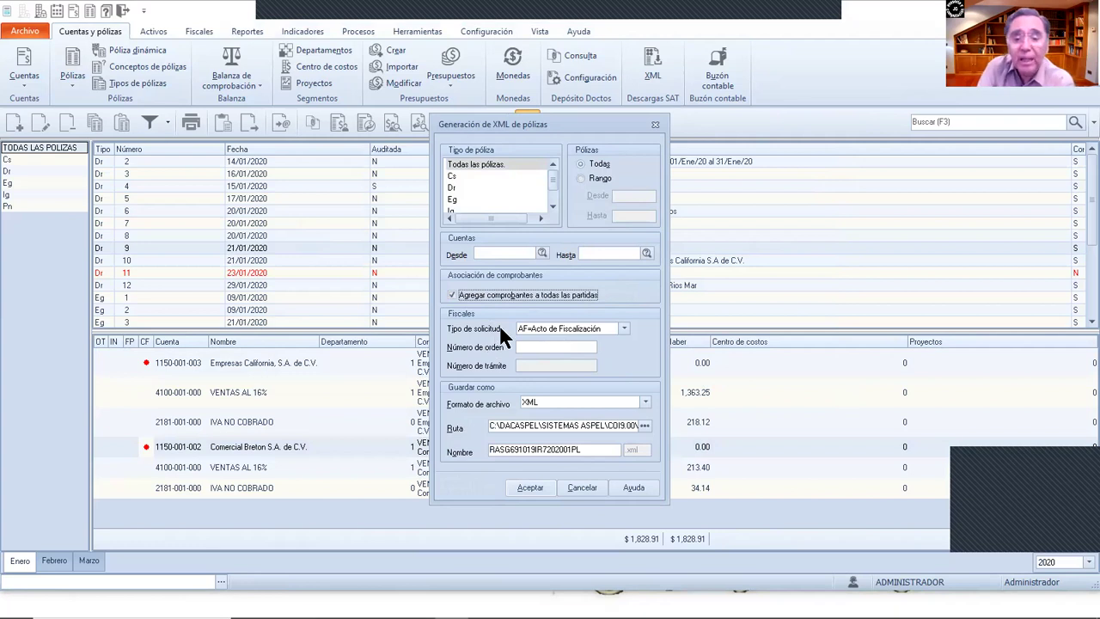
pyautogui.click(623, 329)
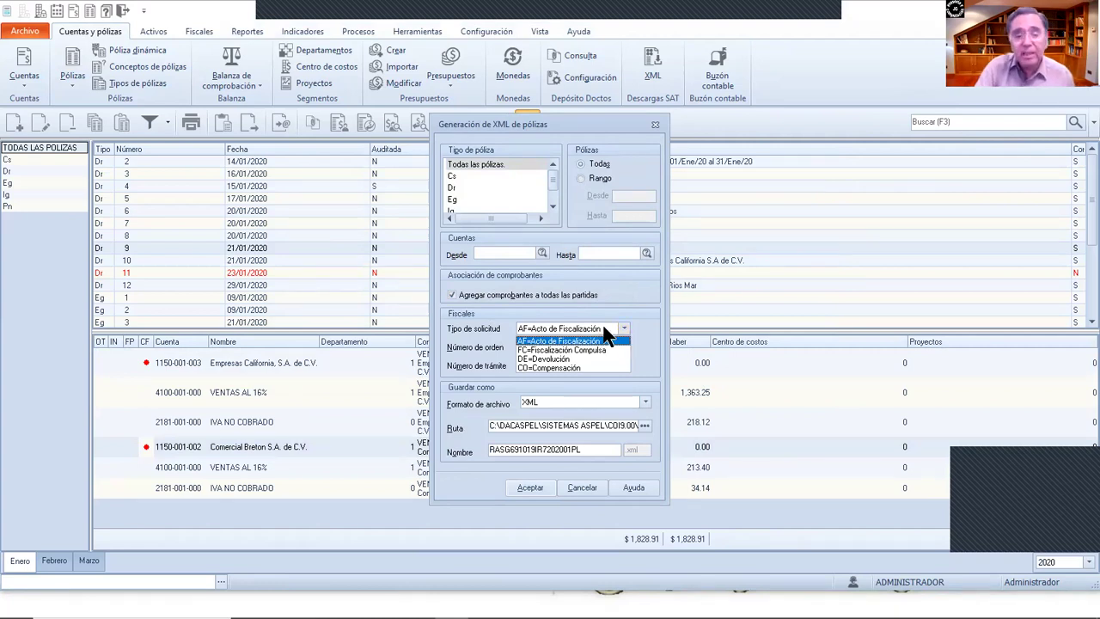
pyautogui.click(605, 329)
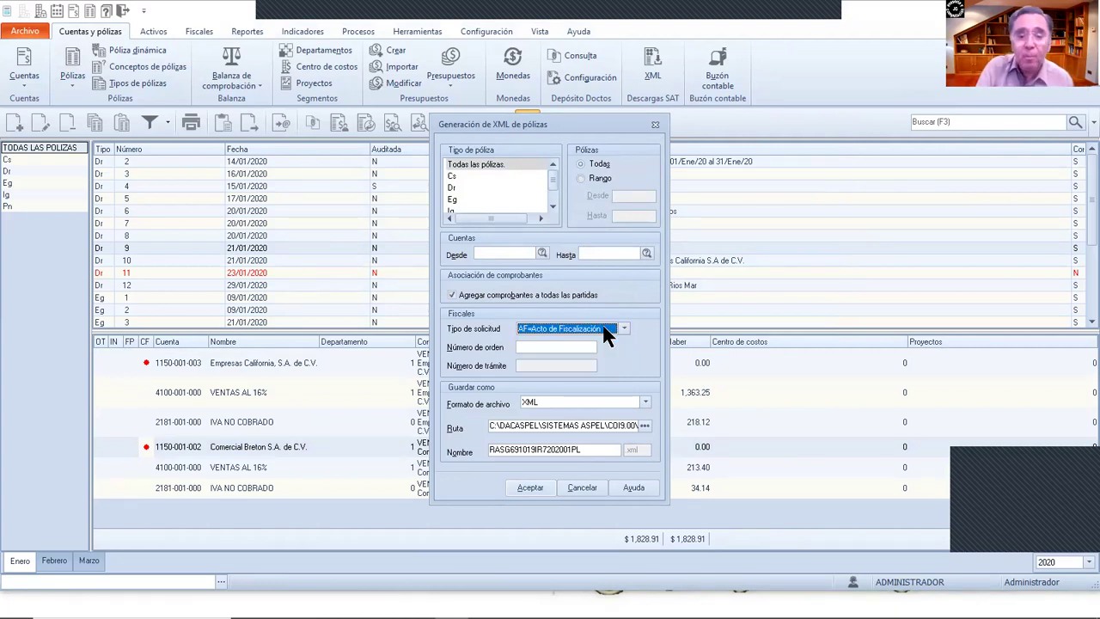
# Step: Try a made-up value as the order number for the pólizas XML, and clear the field
pyautogui.click(552, 346)
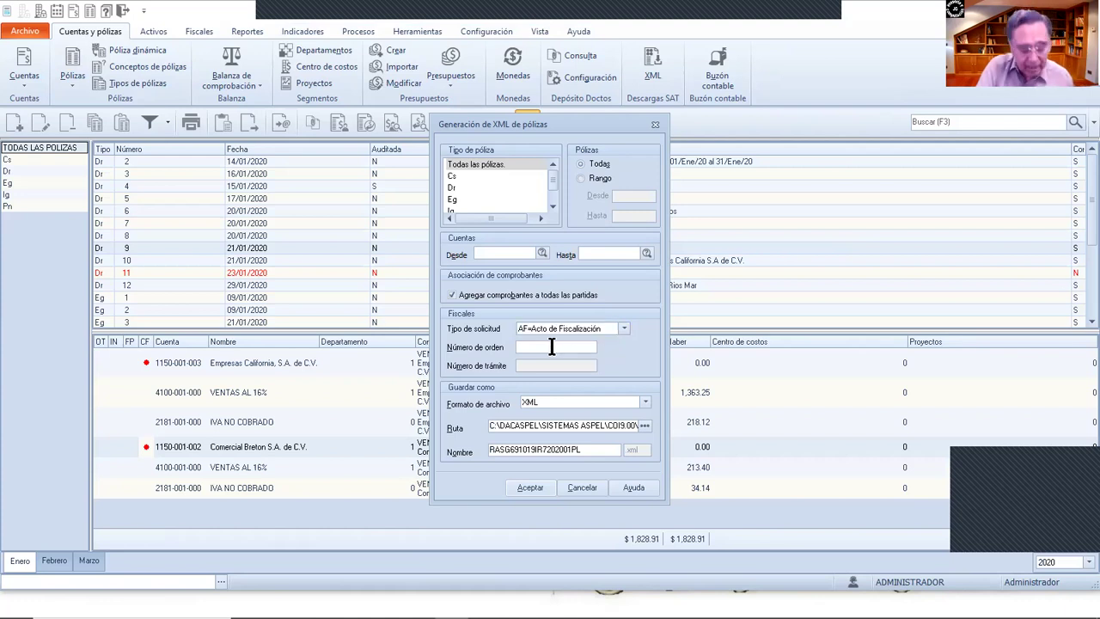
pyautogui.write('ZXX')
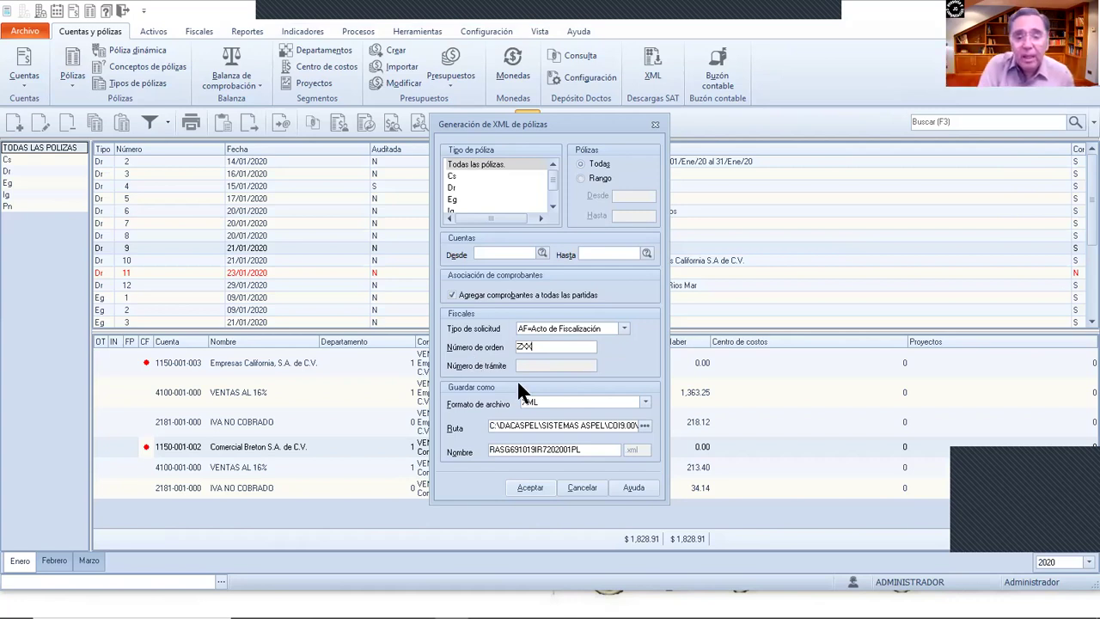
pyautogui.press('Return')
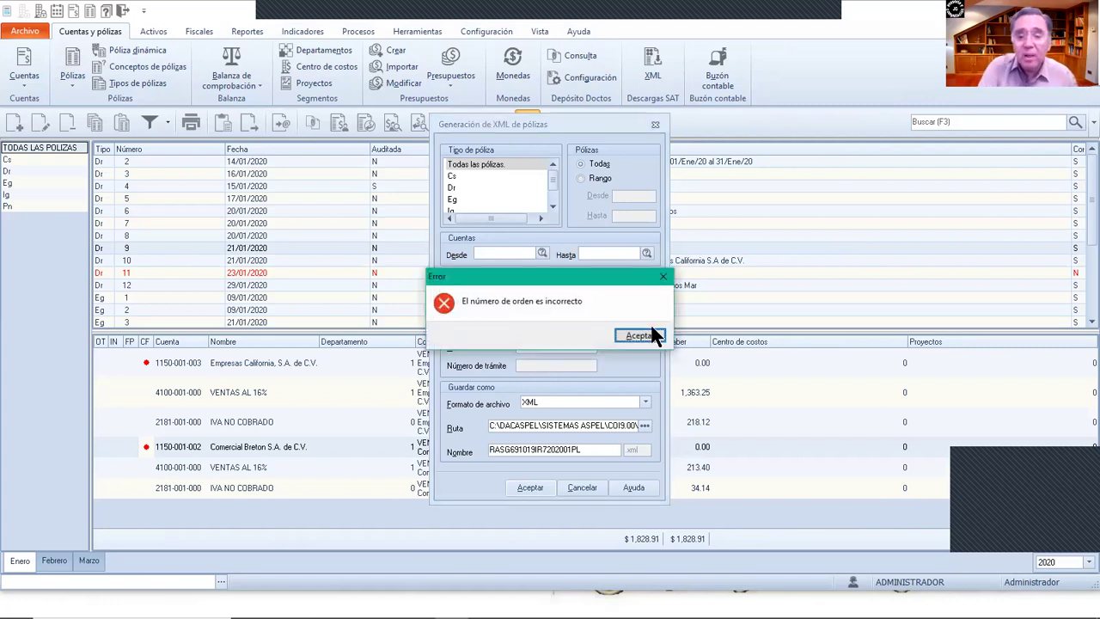
pyautogui.click(640, 335)
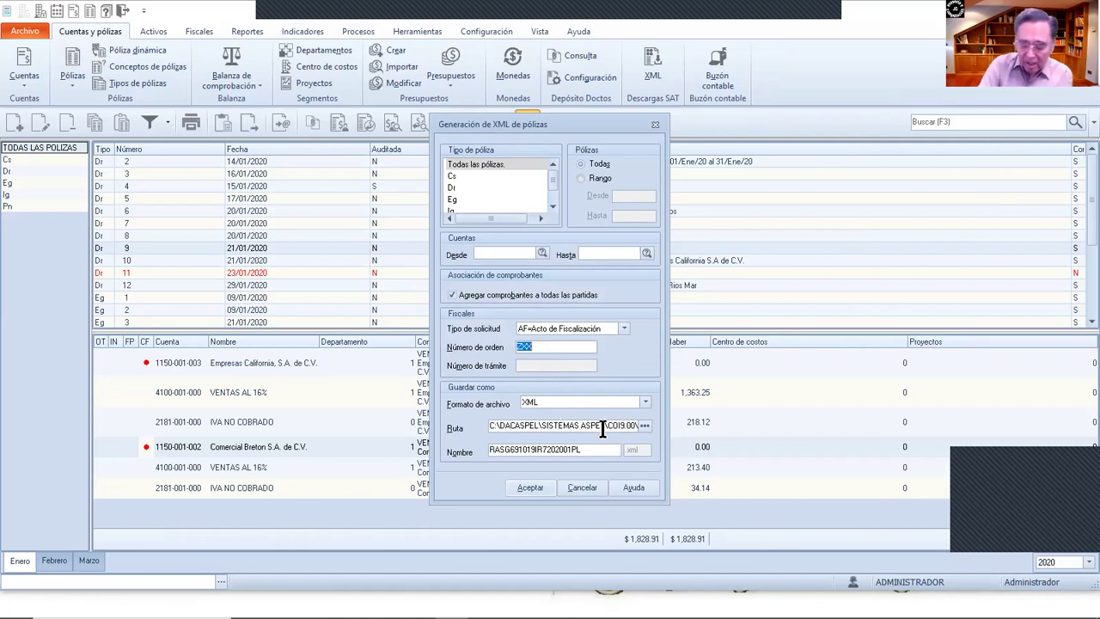
pyautogui.press('BackSpace')
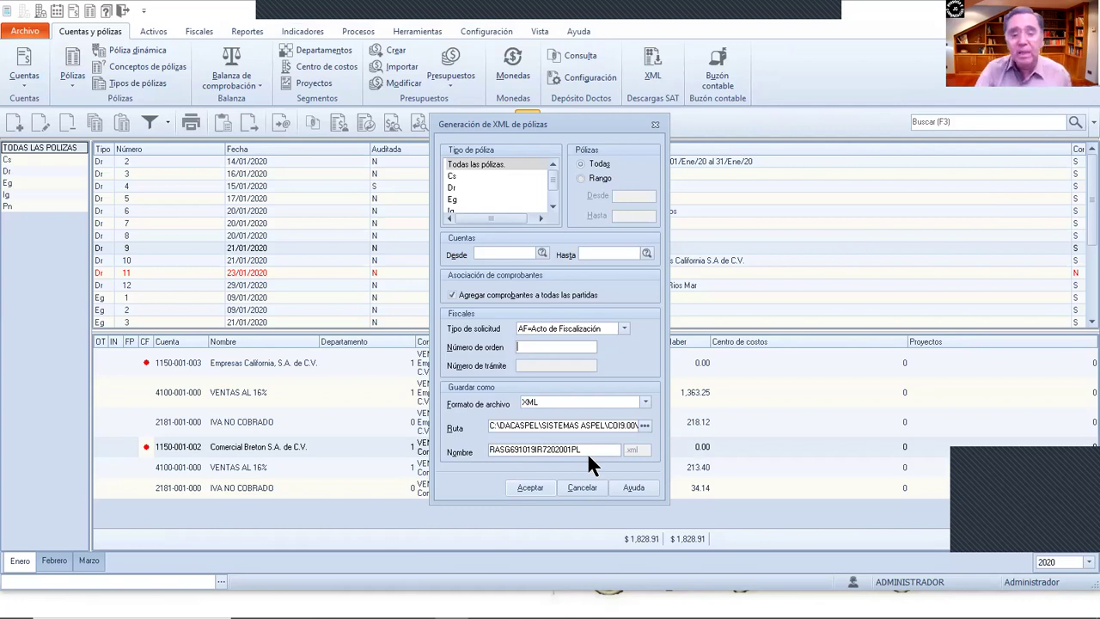
# Step: Try to generate the pólizas XML without an order number, cancel the generation and close the pólizas list
pyautogui.click(525, 484)
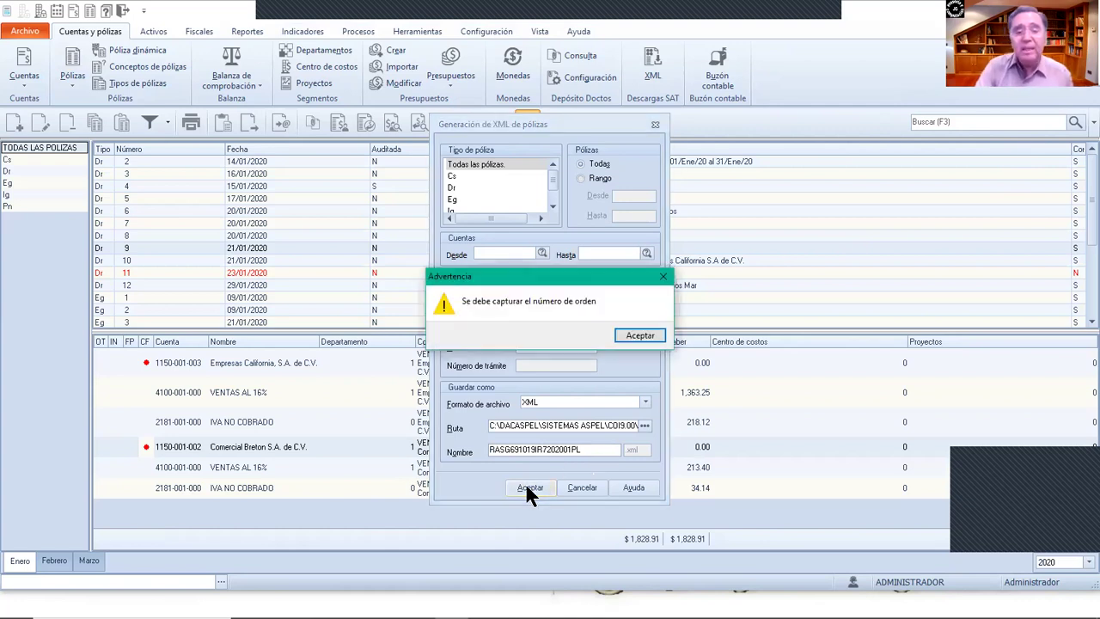
pyautogui.click(642, 335)
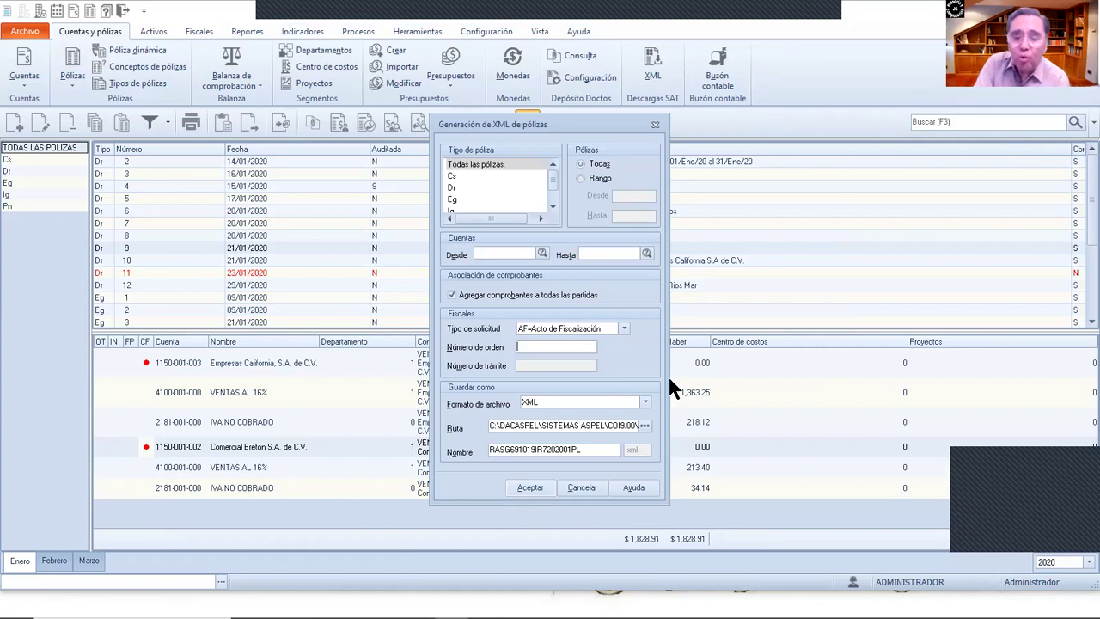
pyautogui.click(580, 490)
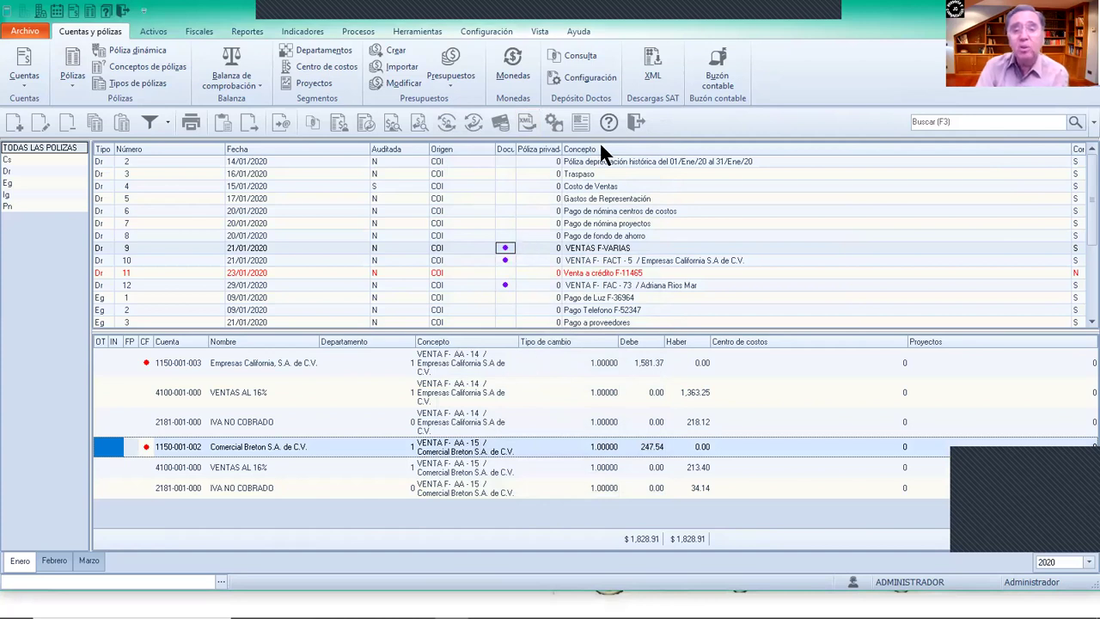
pyautogui.click(638, 124)
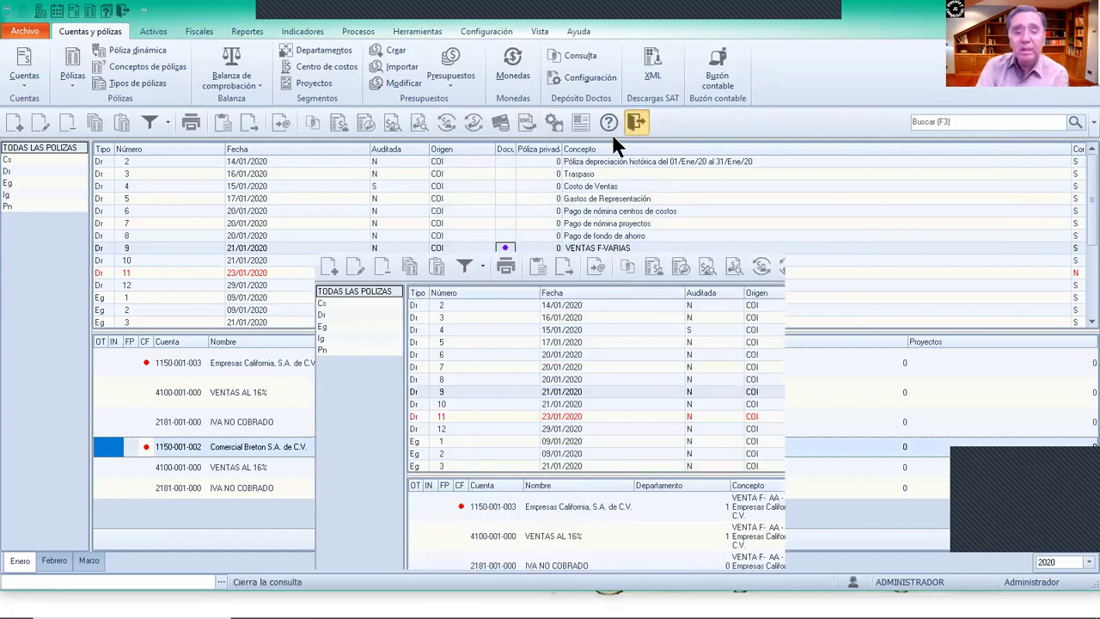